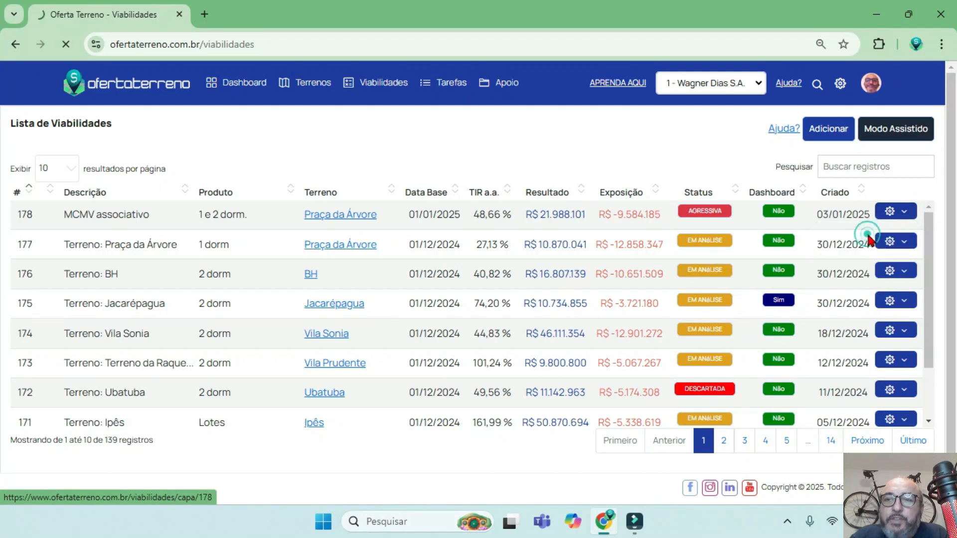
# Examine the MCMV associativo feasibility's Resultado Analítico, focusing on the Crédito Associativo and Crédito PJ rows.
pyautogui.scroll(-4, 818, 299)
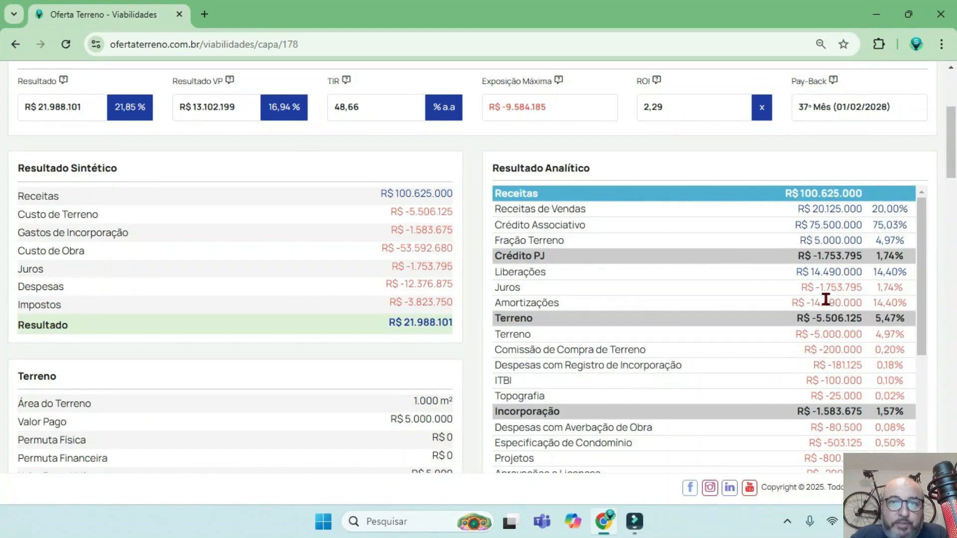
pyautogui.tripleClick(601, 227)
pyautogui.moveTo(587, 227); pyautogui.dragTo(493, 226)
pyautogui.scroll(5, 494, 228)
pyautogui.moveTo(194, 136); pyautogui.dragTo(79, 133)
pyautogui.scroll(-3, 590, 291)
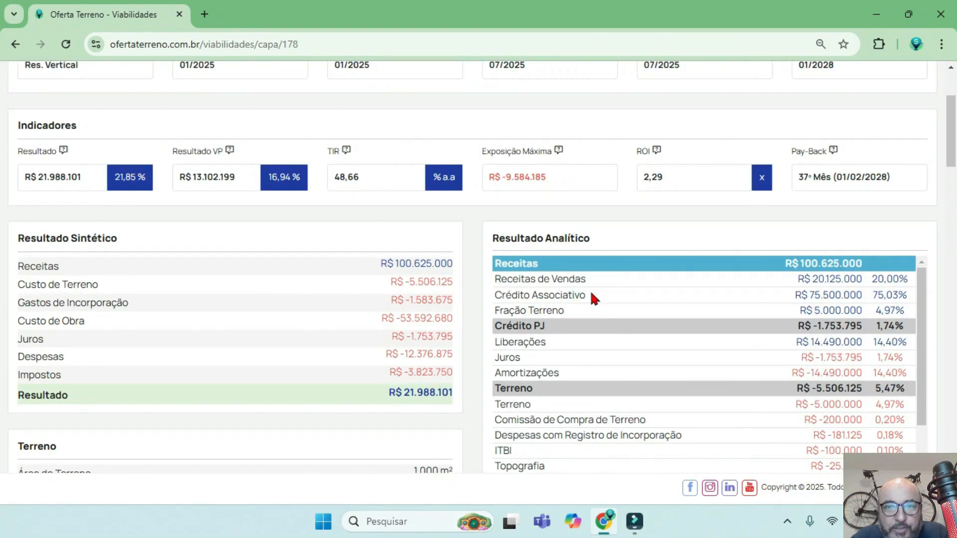
pyautogui.moveTo(591, 294); pyautogui.dragTo(494, 298)
pyautogui.moveTo(569, 326); pyautogui.dragTo(496, 328)
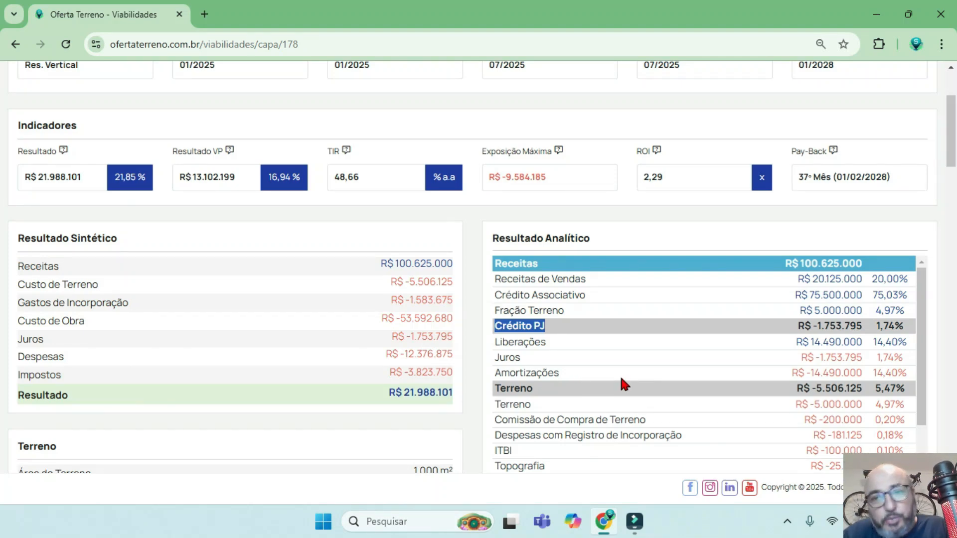
# Review the cash flow chart, the Empreendimento unit table, the Velocidade de Vendas chart and the Obra data.
pyautogui.scroll(-5, 617, 366)
pyautogui.scroll(-15, 305, 361)
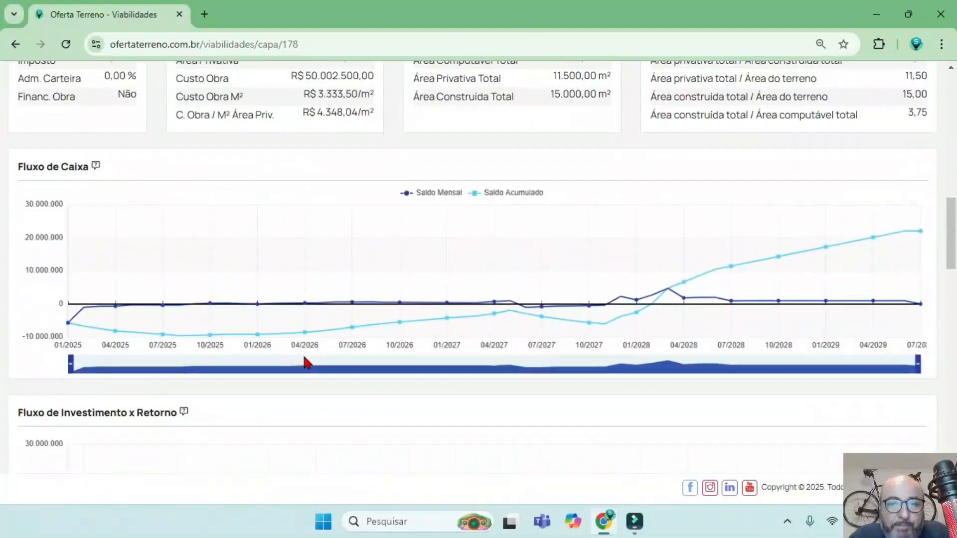
pyautogui.scroll(-20, 305, 362)
pyautogui.scroll(15, 306, 359)
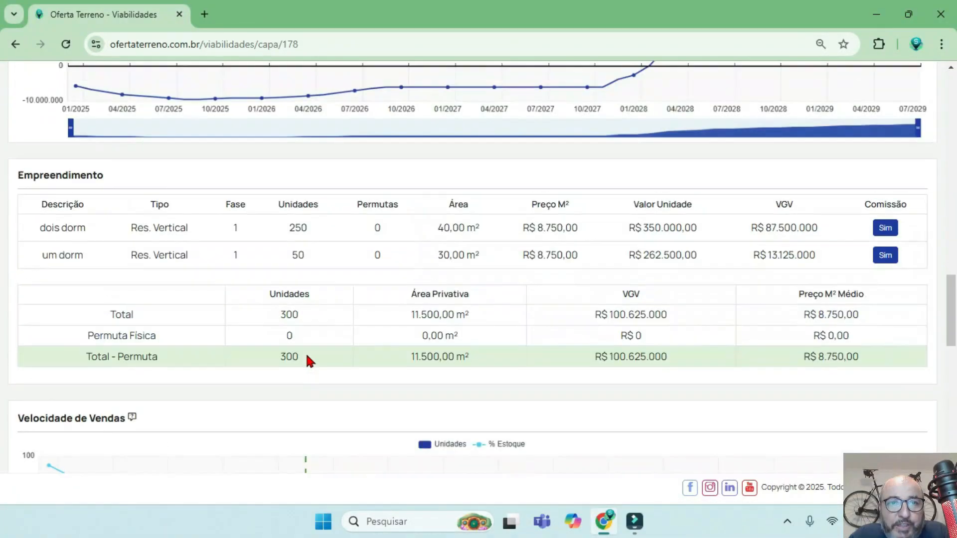
pyautogui.scroll(-5, 305, 352)
pyautogui.moveTo(587, 255)
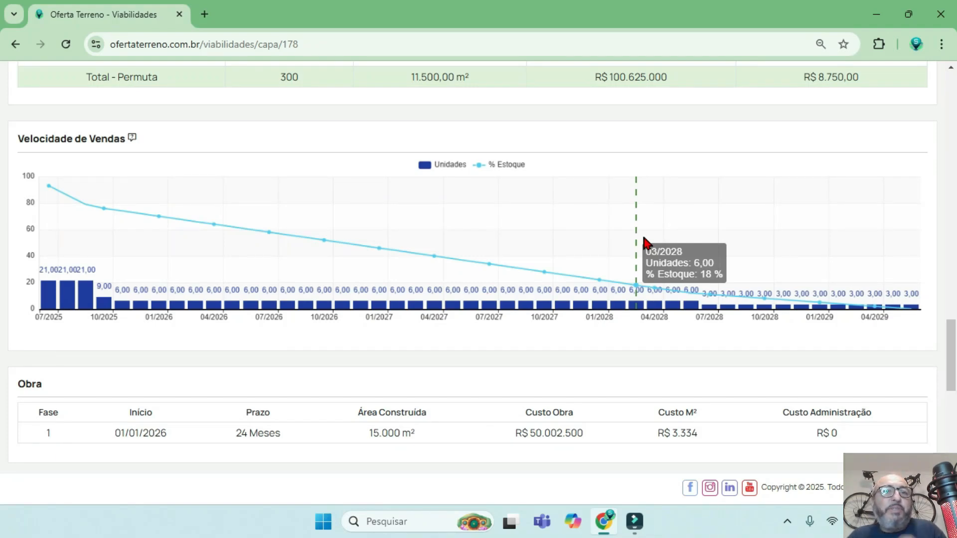
pyautogui.scroll(-9, 785, 261)
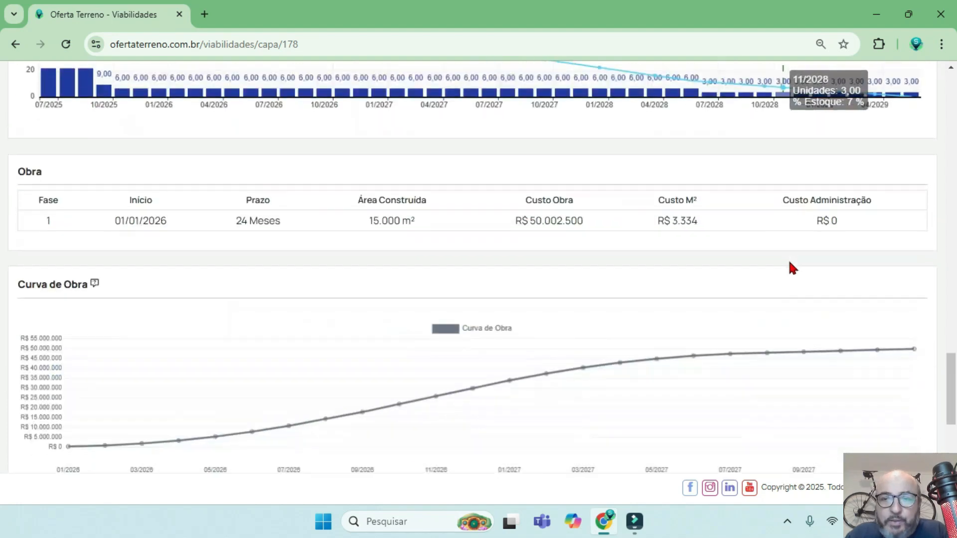
# Compare the development's total VGV net of permuta with the Custo Obra in the Obra table.
pyautogui.scroll(5, 788, 257)
pyautogui.scroll(8, 793, 267)
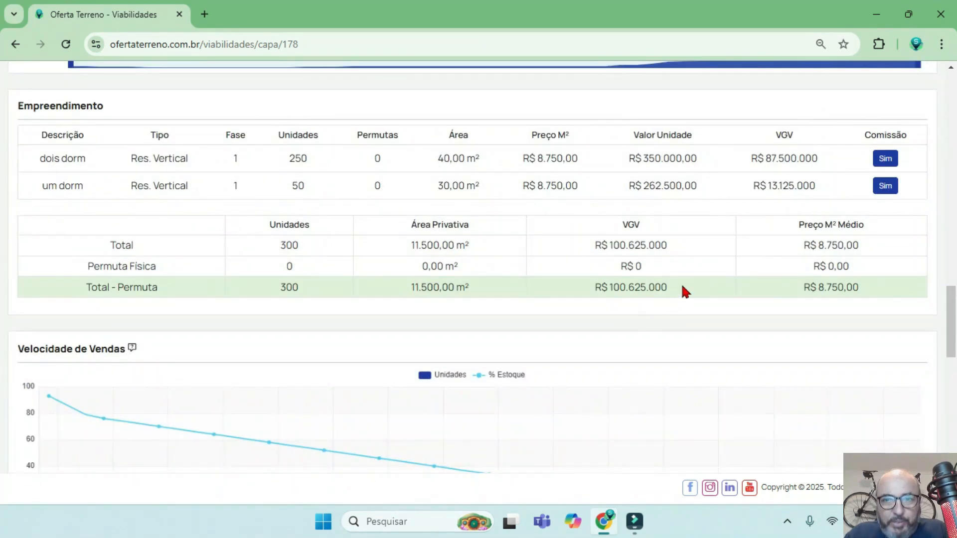
pyautogui.moveTo(683, 287); pyautogui.dragTo(587, 290)
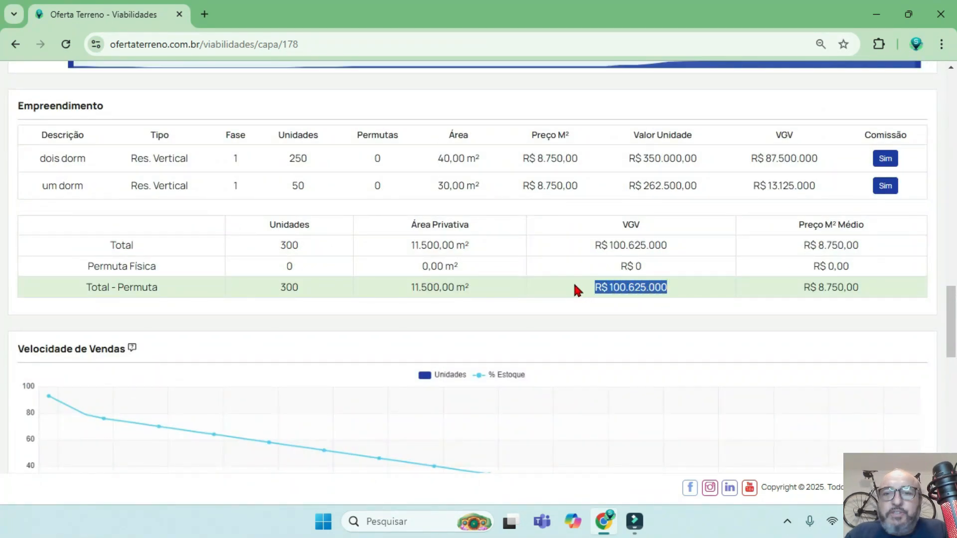
pyautogui.scroll(-8, 573, 284)
pyautogui.tripleClick(595, 222)
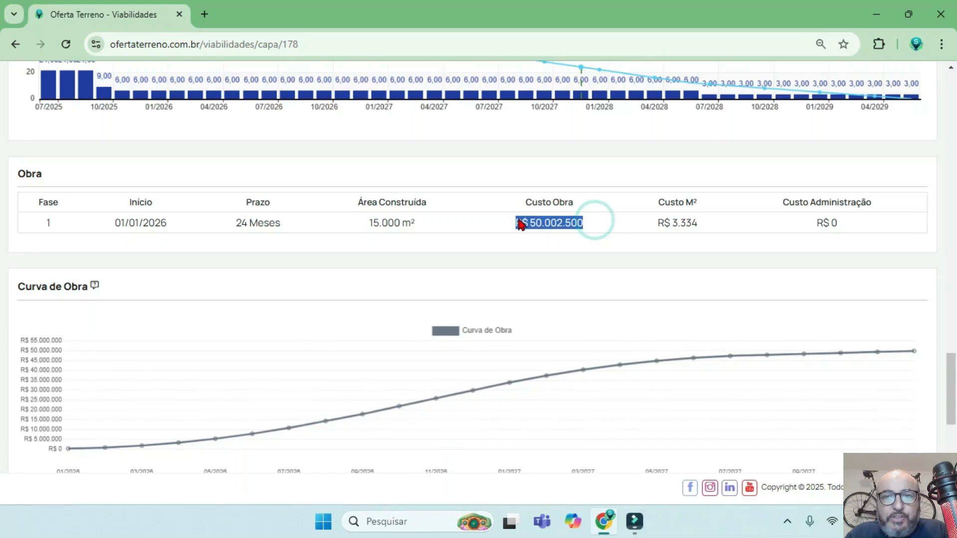
pyautogui.scroll(20, 680, 247)
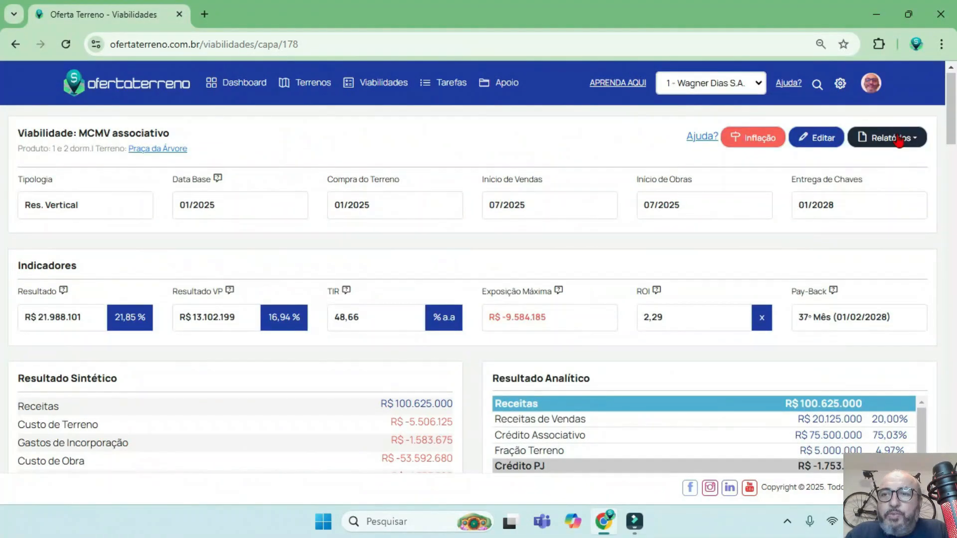
# In the feasibility's financial settings, set the phase 1 Crédito Associativo Demanda Mínima to 50.000.000,00 and save the change.
pyautogui.click(812, 138)
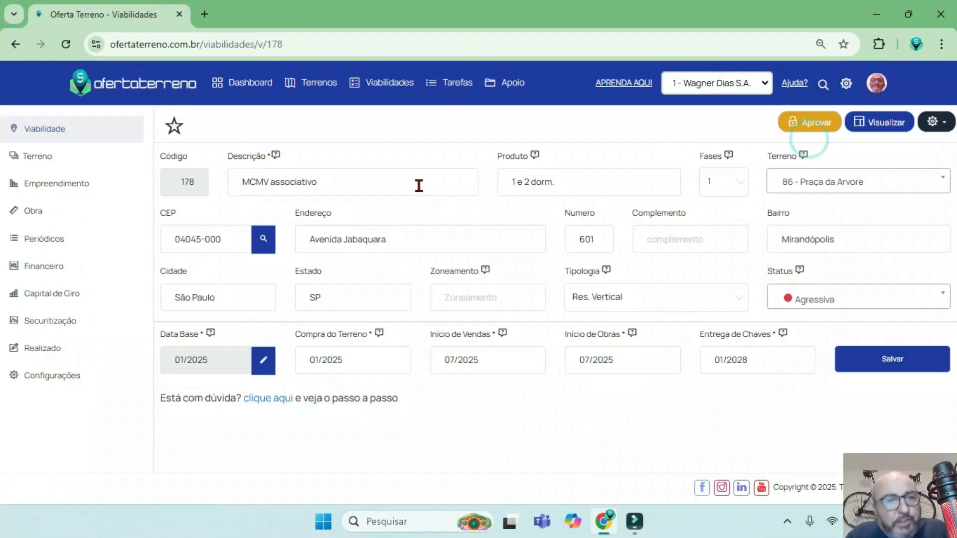
pyautogui.click(47, 268)
pyautogui.click(352, 173)
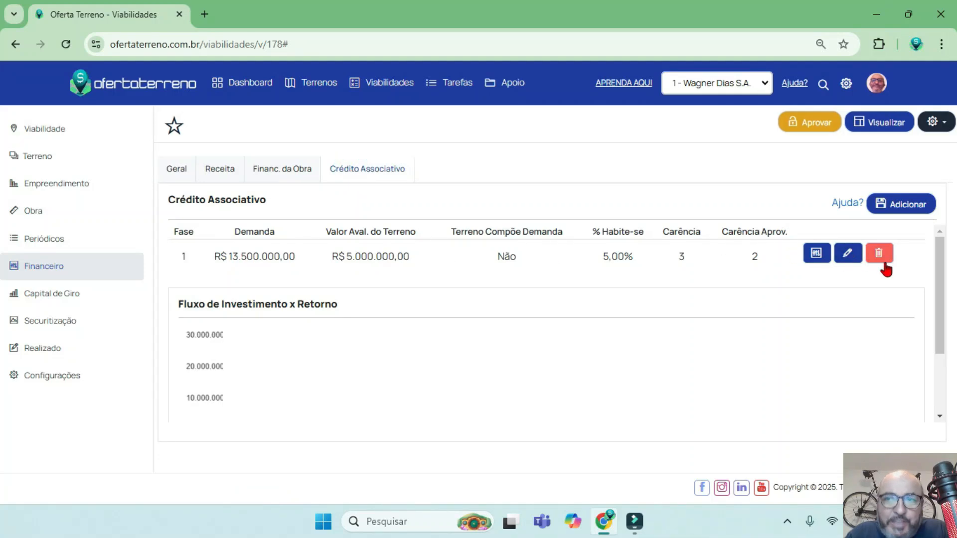
pyautogui.click(847, 260)
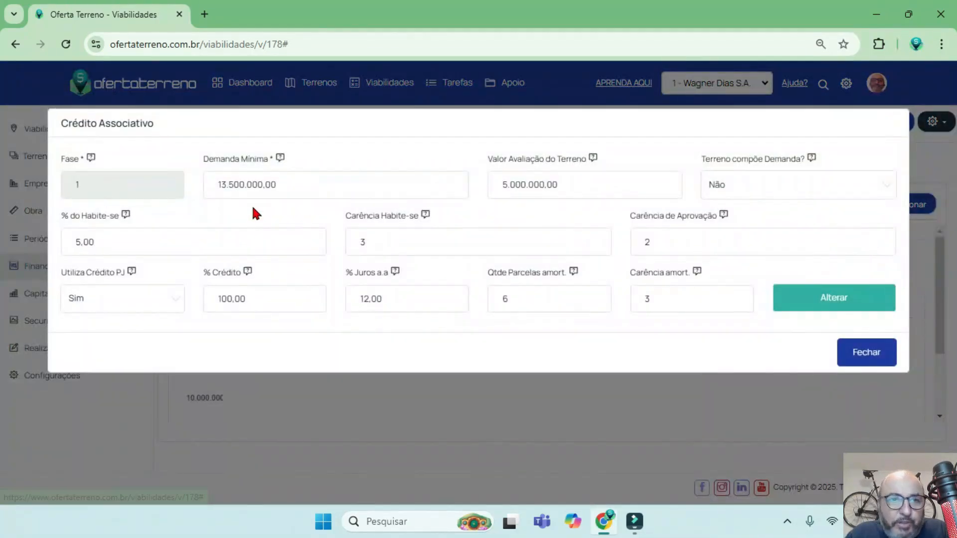
pyautogui.click(316, 184)
pyautogui.write('50.000.000')
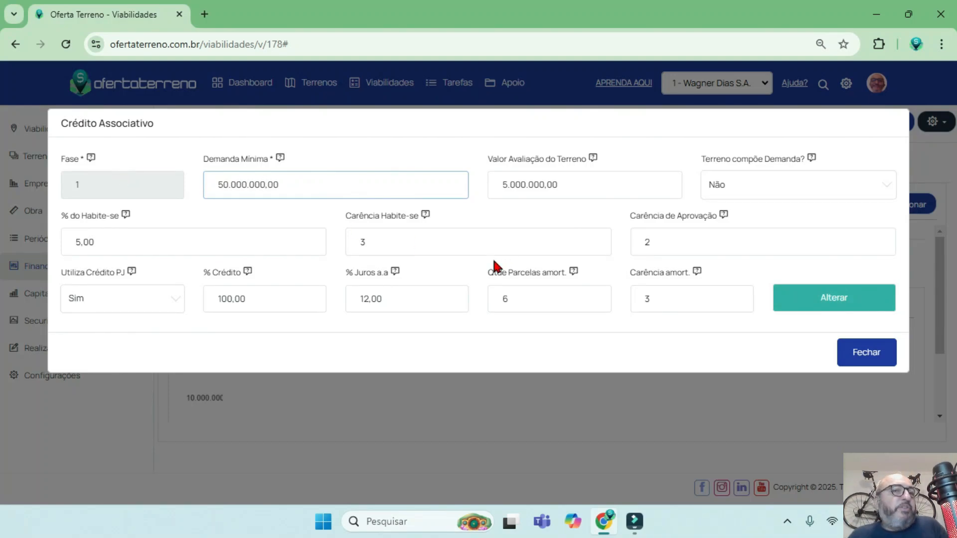
pyautogui.click(843, 298)
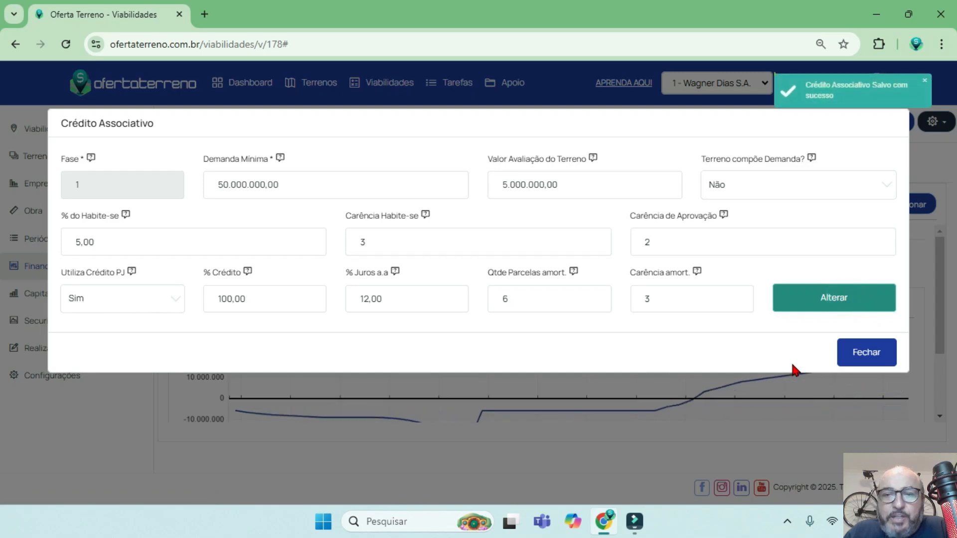
pyautogui.click(867, 353)
# Check the Fluxo de Investimento x Retorno chart and the TIR, ROI and Pay-Back indicators in the feasibility overview.
pyautogui.scroll(-1, 940, 309)
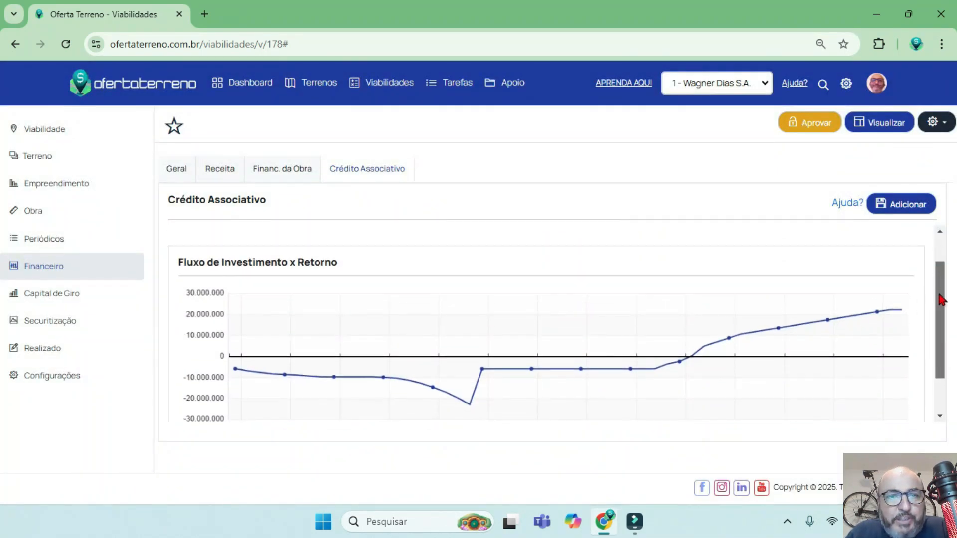
pyautogui.scroll(1, 672, 334)
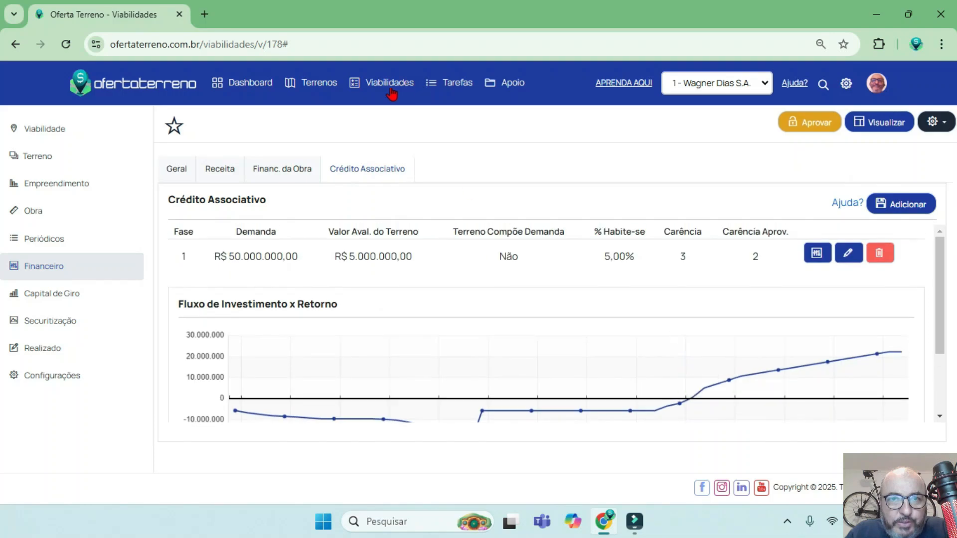
pyautogui.click(879, 122)
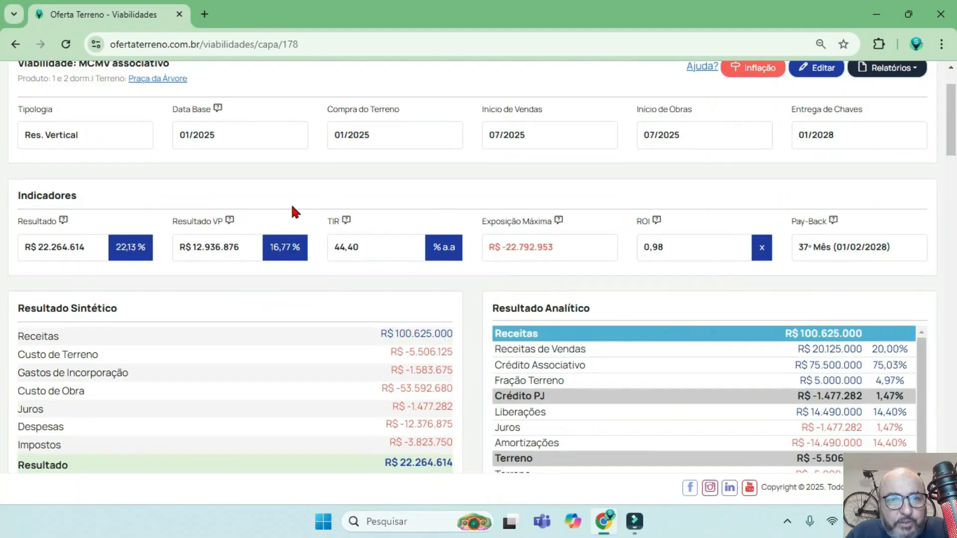
pyautogui.scroll(-3, 345, 280)
pyautogui.scroll(-3, 602, 303)
pyautogui.scroll(4, 388, 327)
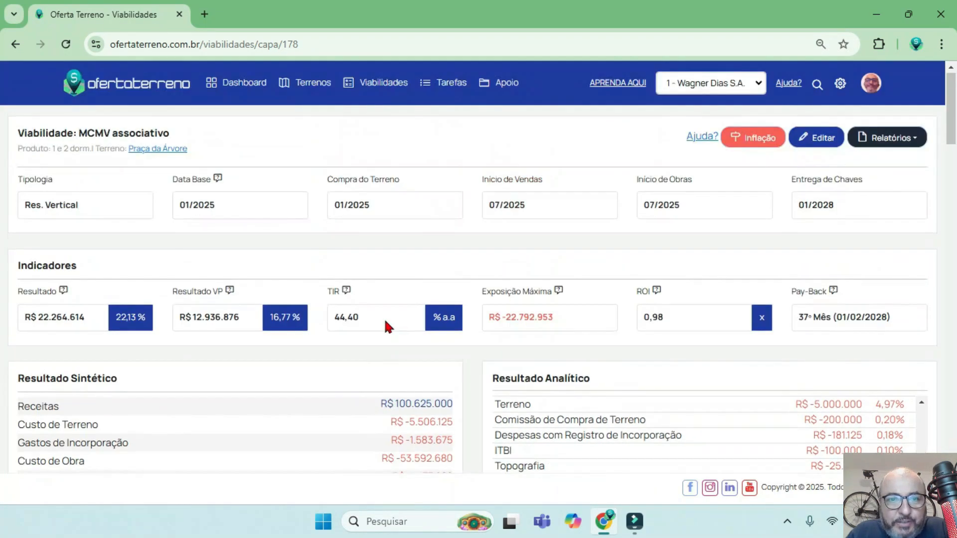
pyautogui.moveTo(370, 312); pyautogui.dragTo(328, 318)
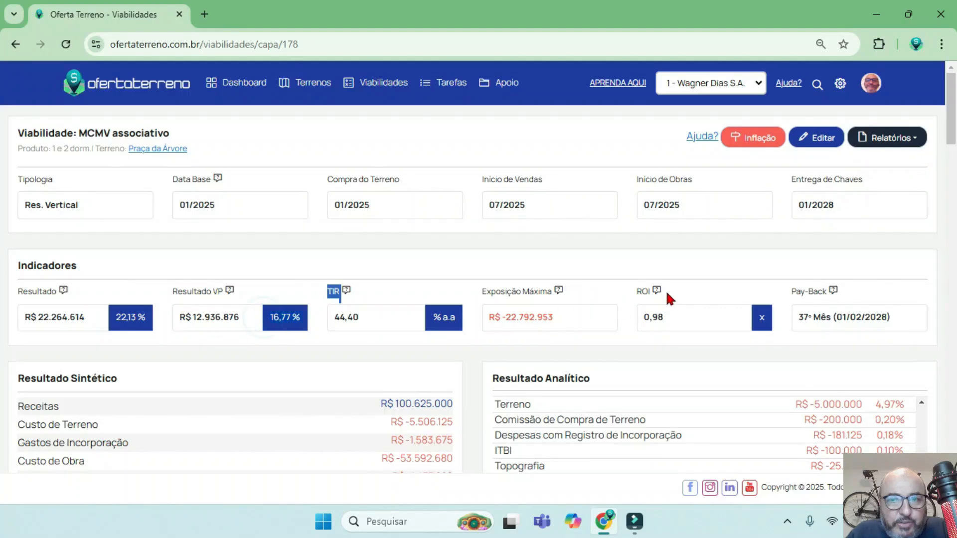
pyautogui.moveTo(686, 322); pyautogui.dragTo(645, 320)
pyautogui.moveTo(897, 317); pyautogui.dragTo(403, 271)
pyautogui.scroll(-3, 383, 257)
pyautogui.scroll(3, 823, 280)
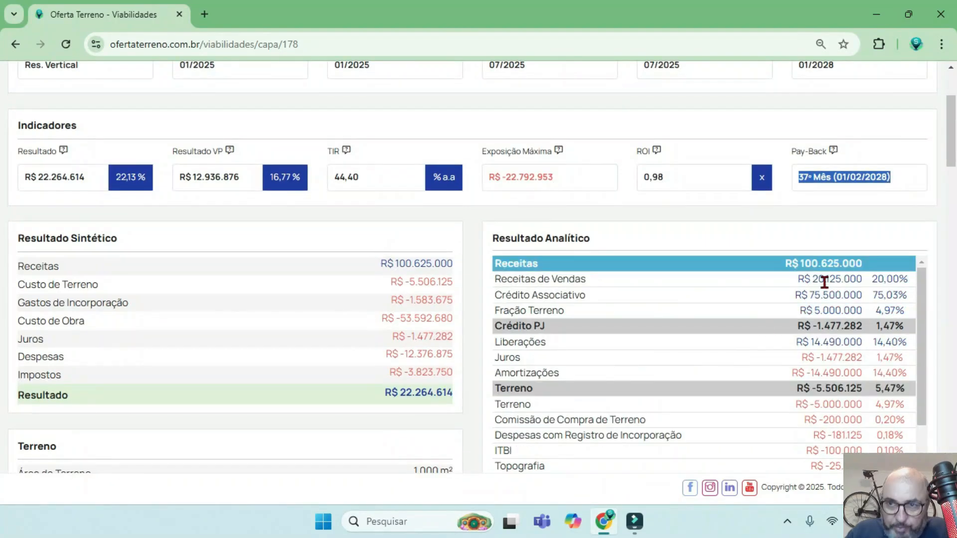
# Examine the total Receitas in the Resultado Analítico and the monthly and accumulated balances in the Fluxo de Caixa chart.
pyautogui.moveTo(873, 261); pyautogui.dragTo(789, 268)
pyautogui.scroll(-3, 586, 346)
pyautogui.scroll(3, 586, 344)
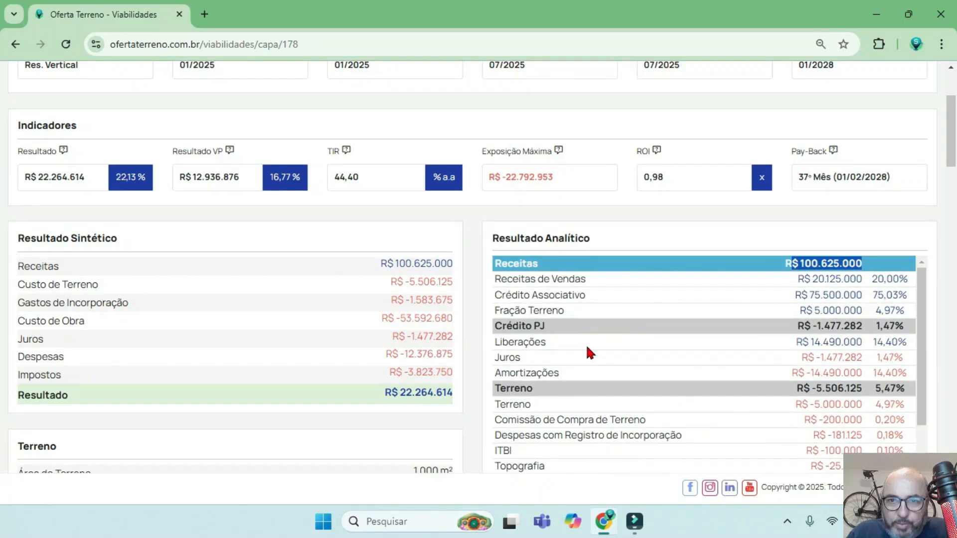
pyautogui.scroll(-5, 586, 345)
pyautogui.scroll(-5, 338, 379)
pyautogui.scroll(-5, 337, 377)
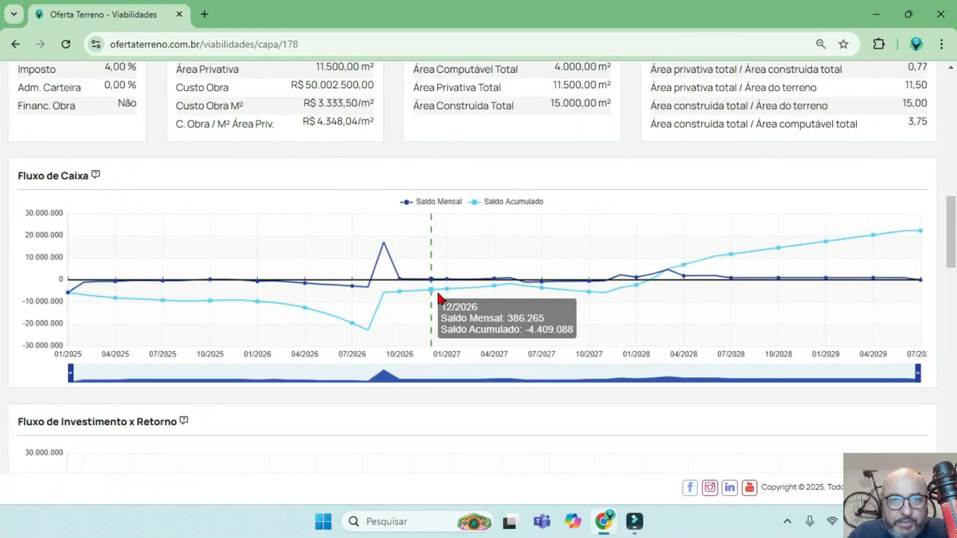
# Return to editing the feasibility and open the phase 1 Crédito Associativo entry in its financial settings.
pyautogui.scroll(15, 497, 301)
pyautogui.click(820, 140)
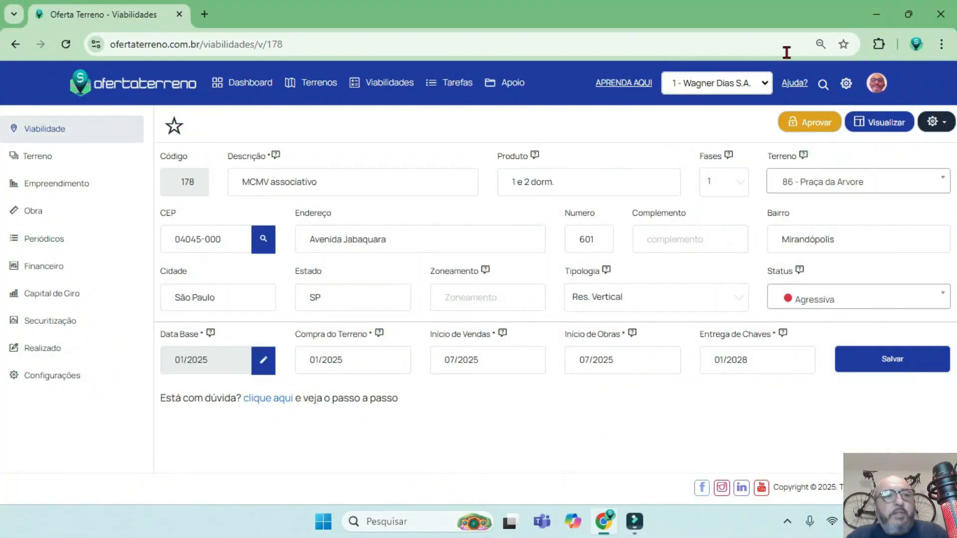
pyautogui.click(52, 269)
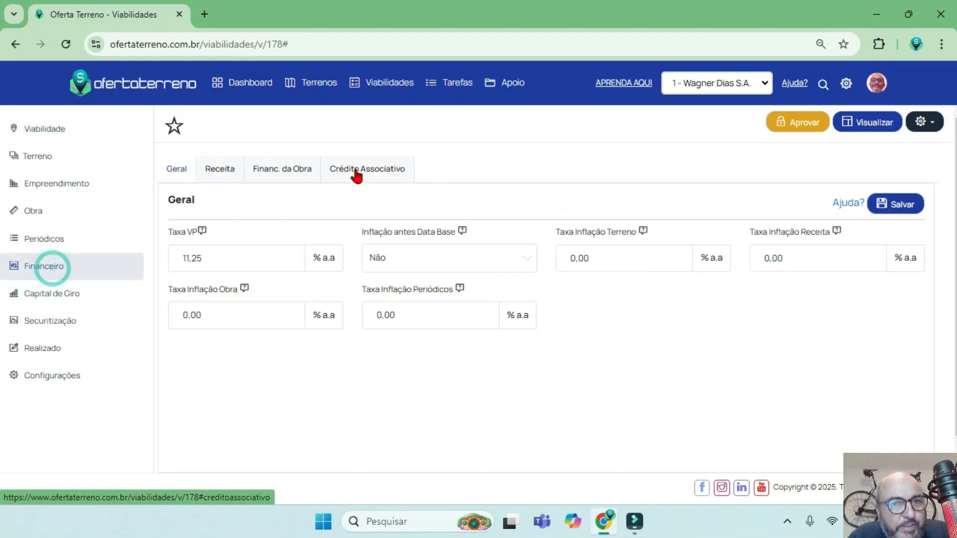
pyautogui.click(354, 173)
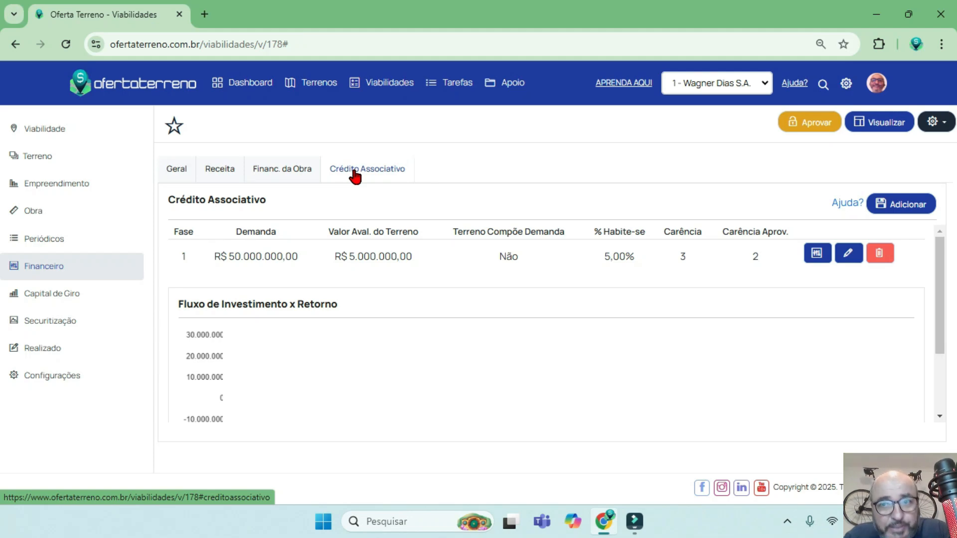
pyautogui.click(847, 252)
pyautogui.click(866, 350)
pyautogui.click(847, 252)
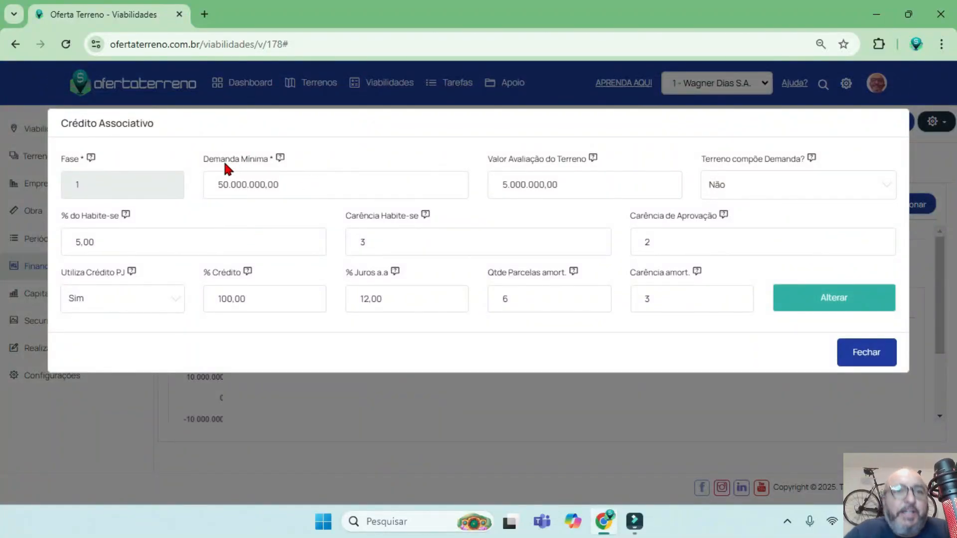
# Review the Demanda Mínima and Valor Avaliação do Terreno fields, and close the Crédito Associativo entry without changing them.
pyautogui.doubleClick(291, 187)
pyautogui.moveTo(203, 157); pyautogui.dragTo(261, 158)
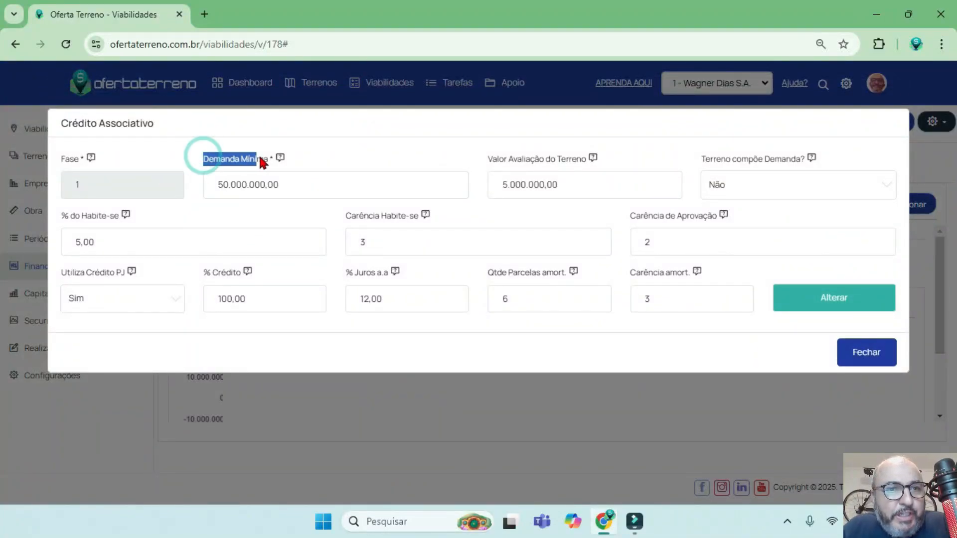
pyautogui.click(309, 186)
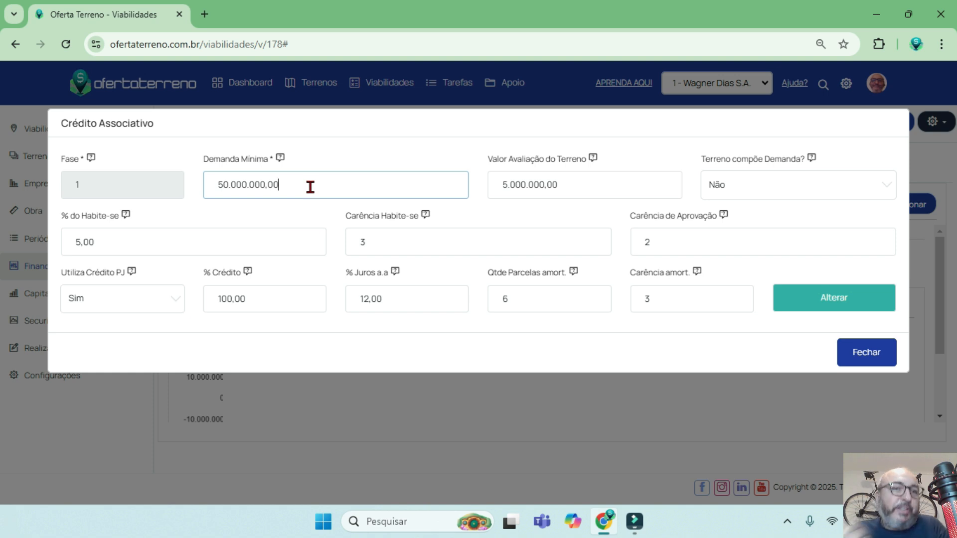
pyautogui.click(626, 194)
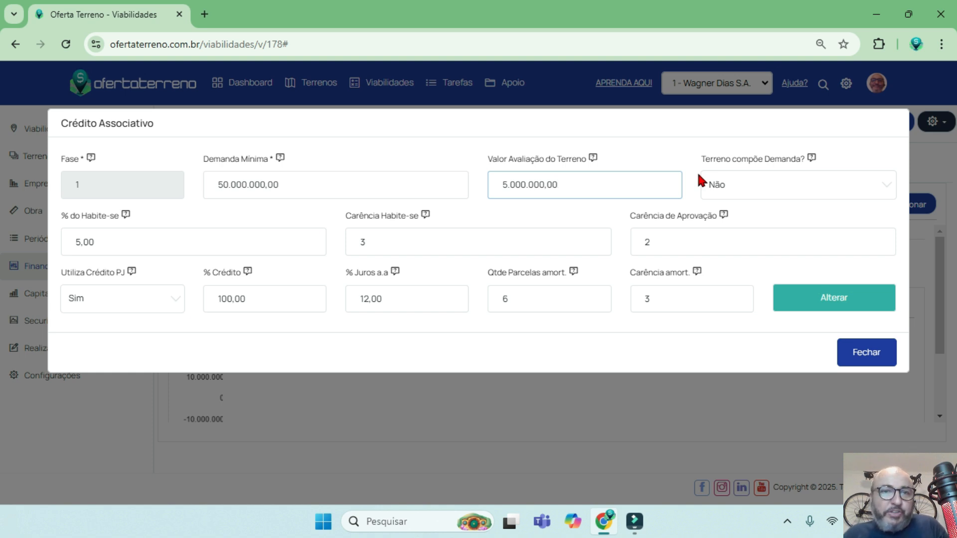
pyautogui.click(867, 352)
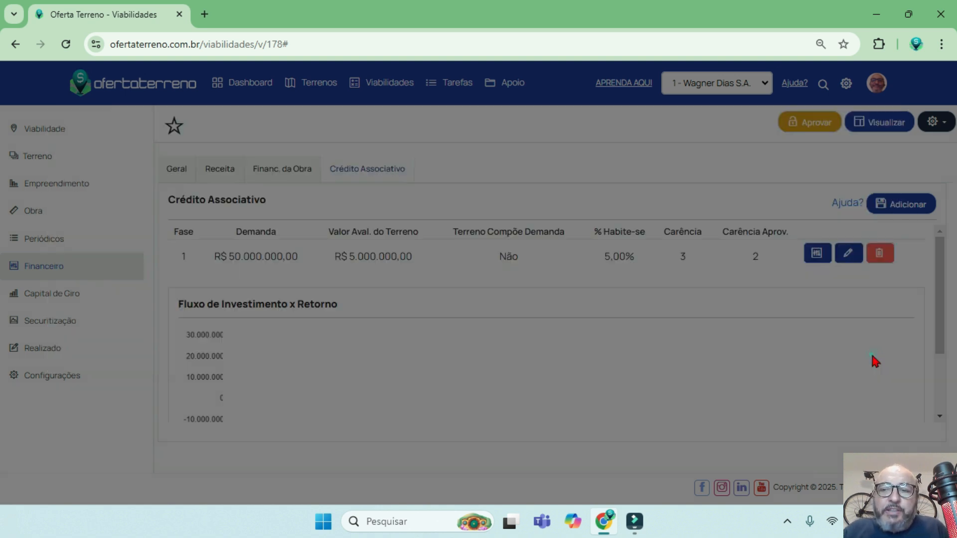
# Check the total land value in the Terreno section and return to the Crédito Associativo settings.
pyautogui.click(35, 156)
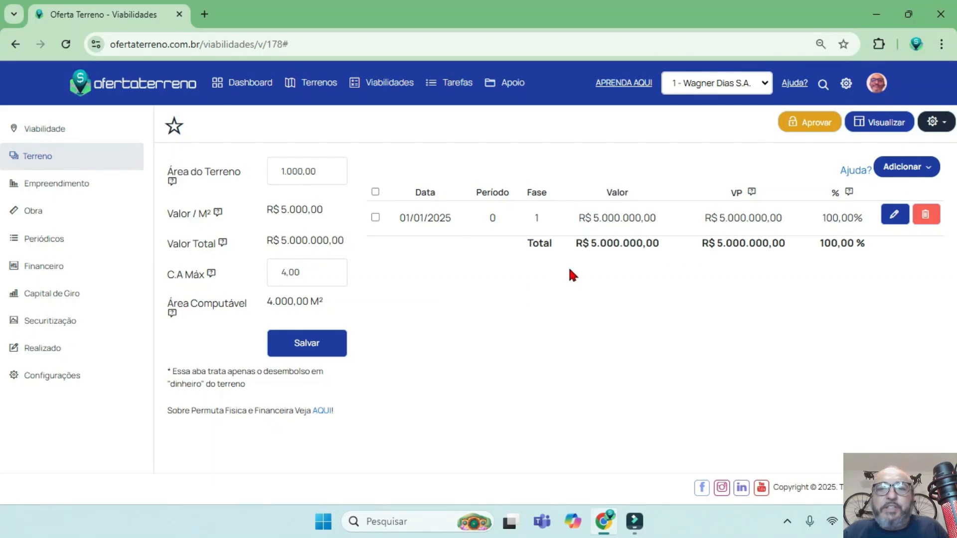
pyautogui.moveTo(658, 244); pyautogui.dragTo(576, 247)
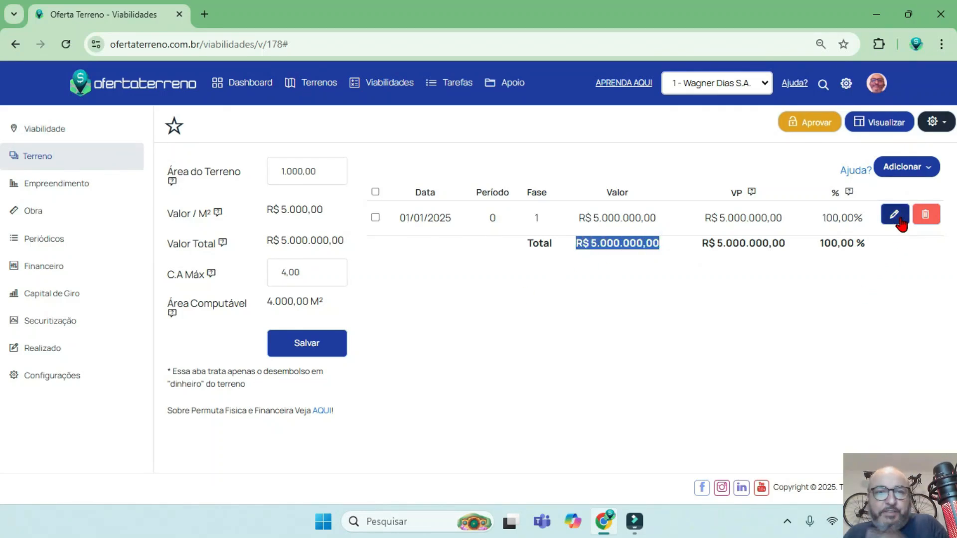
pyautogui.click(54, 267)
pyautogui.click(370, 172)
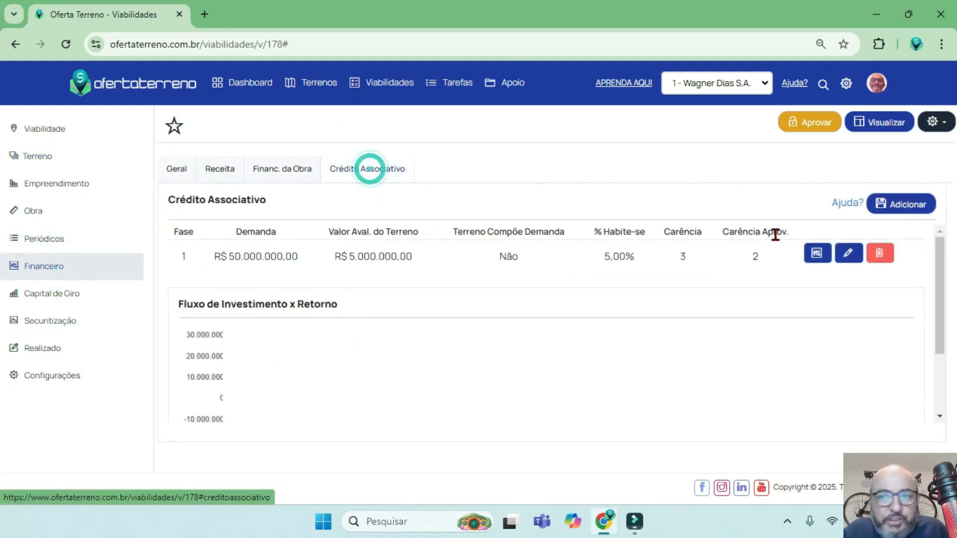
# Open the phase 1 Crédito Associativo entry for editing and review its Valor Avaliação do Terreno and Terreno compõe Demanda options.
pyautogui.click(848, 255)
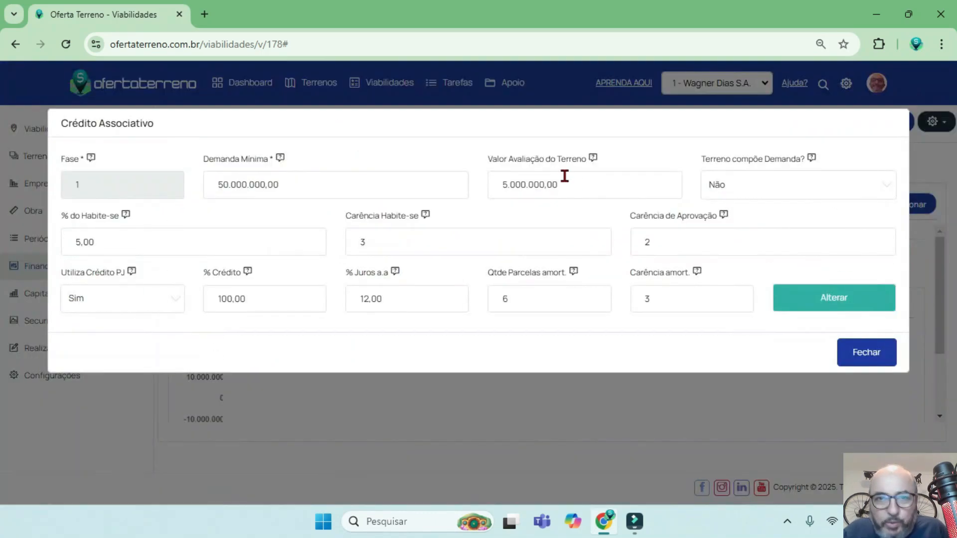
pyautogui.click(578, 185)
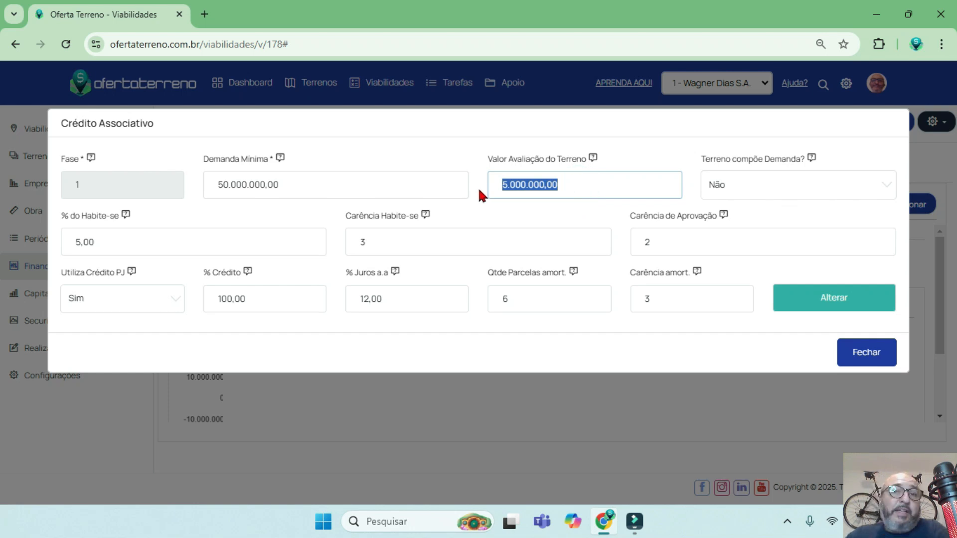
pyautogui.click(587, 190)
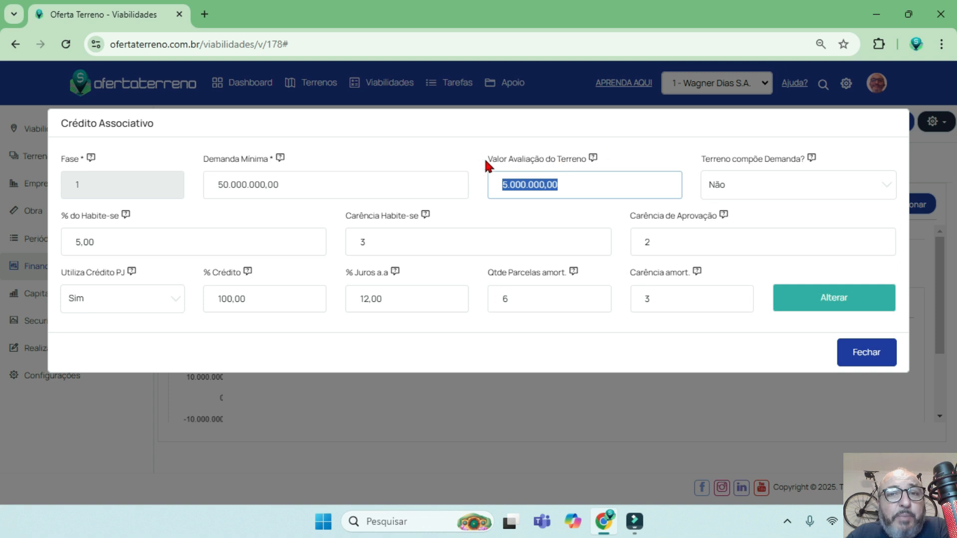
pyautogui.moveTo(487, 159); pyautogui.dragTo(583, 159)
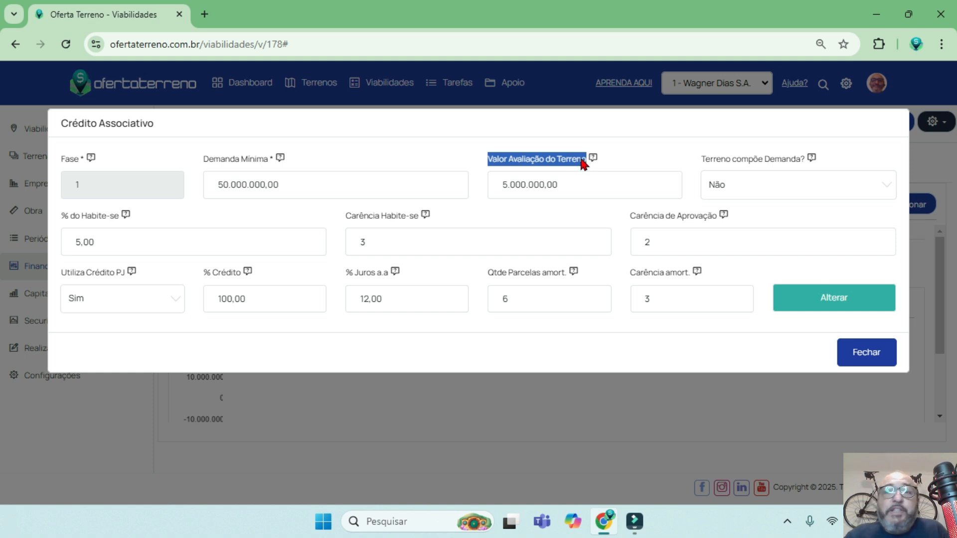
pyautogui.click(752, 185)
pyautogui.click(752, 186)
pyautogui.click(752, 188)
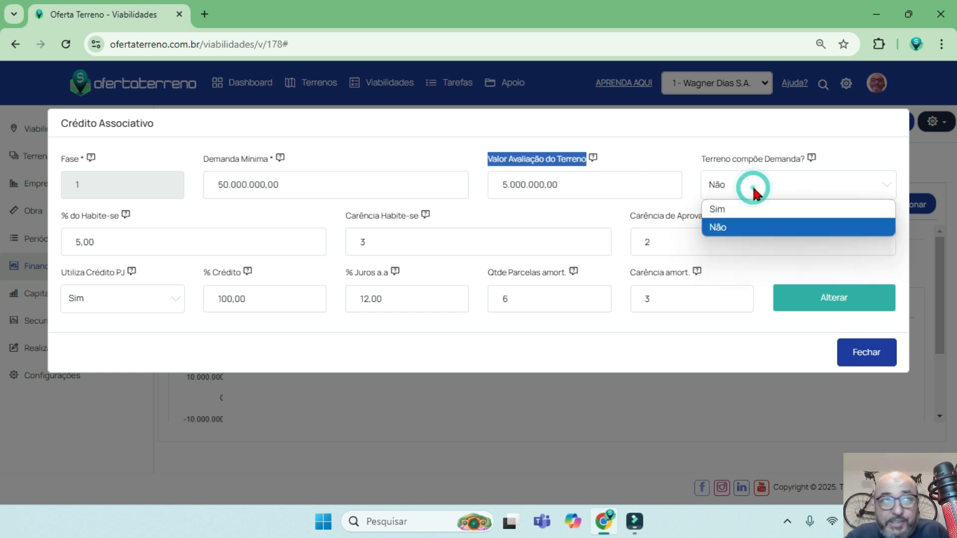
pyautogui.click(755, 185)
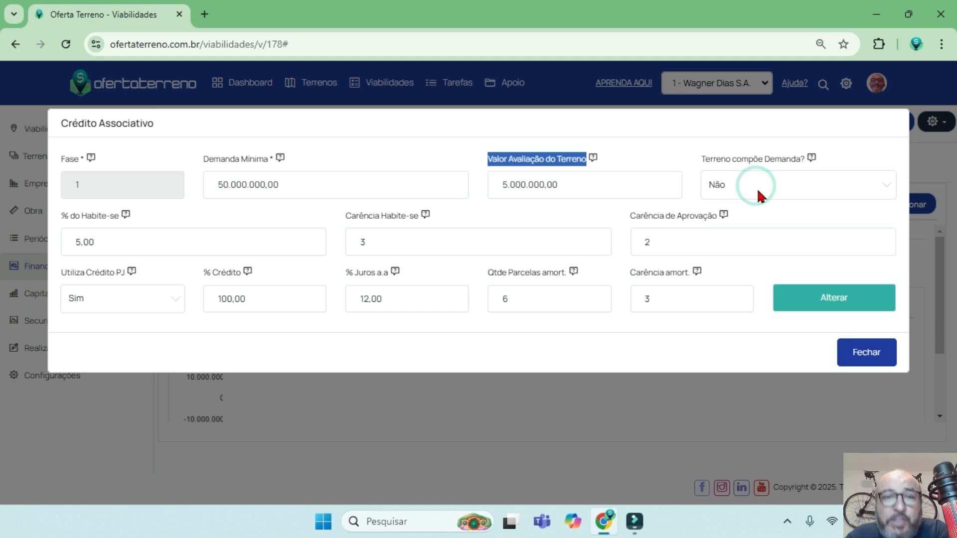
# Review the % do Habite-se, Carência Habite-se and Carência de Aprovação fields of the Crédito Associativo entry.
pyautogui.click(155, 243)
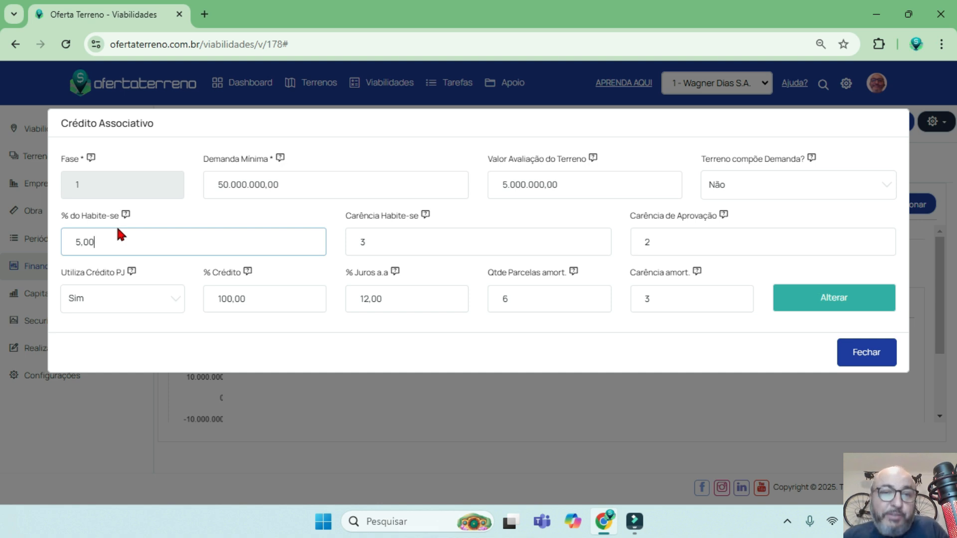
pyautogui.click(406, 246)
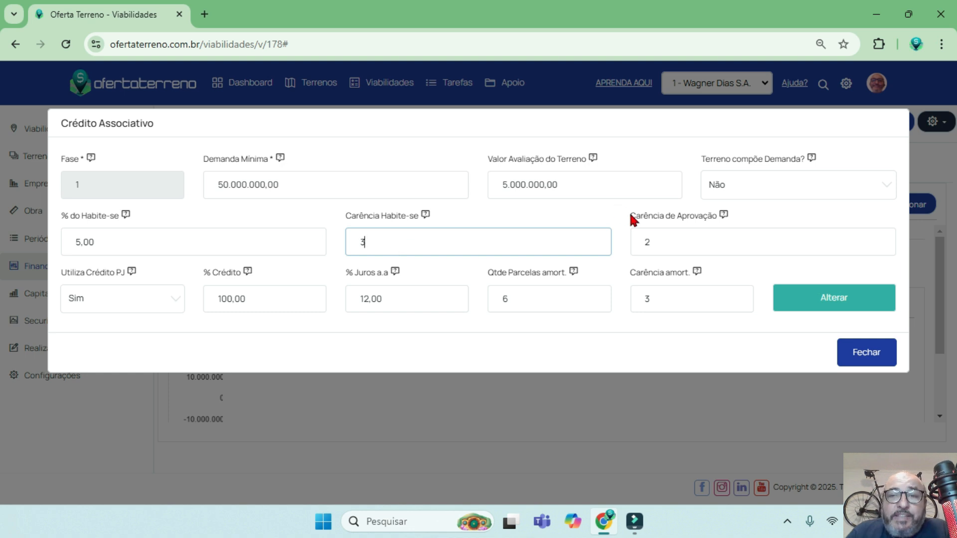
pyautogui.moveTo(631, 219); pyautogui.dragTo(715, 216)
pyautogui.click(685, 237)
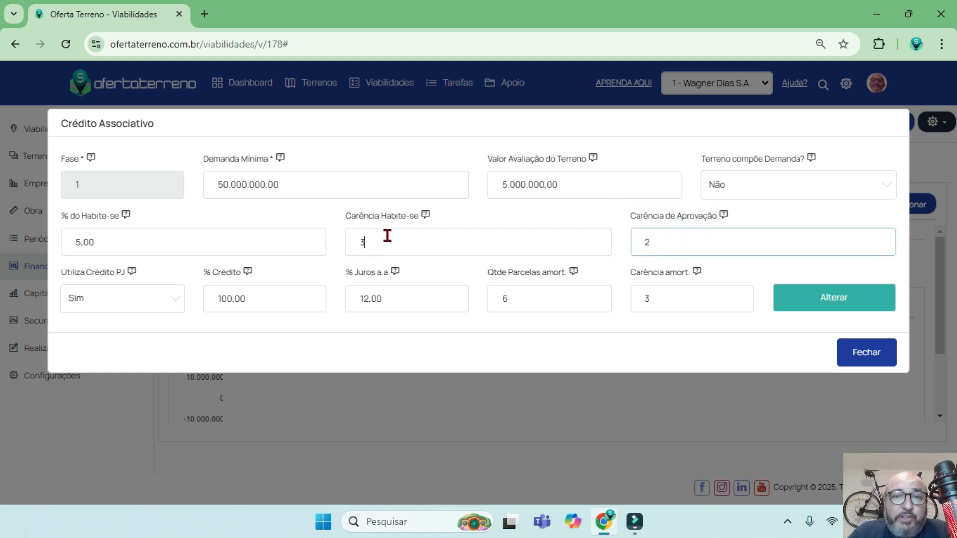
pyautogui.click(335, 207)
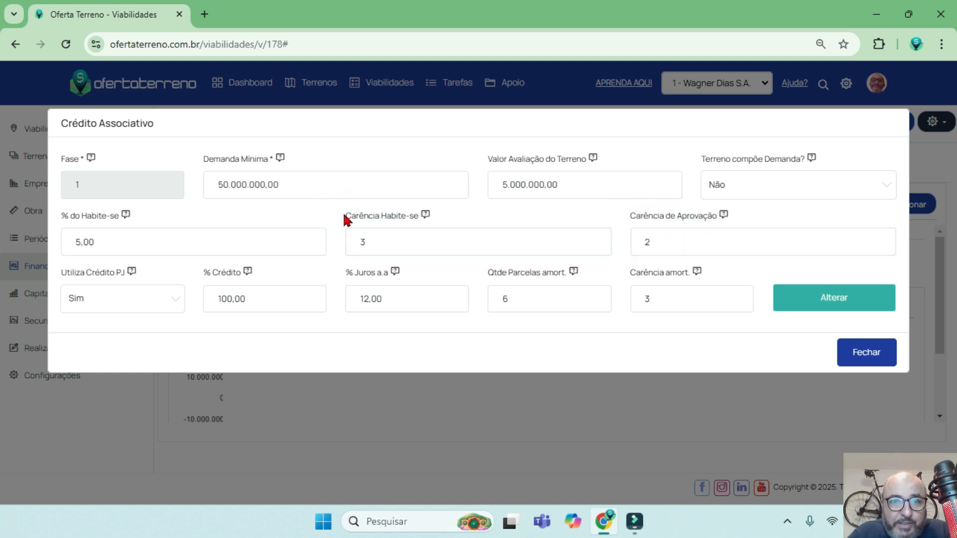
pyautogui.moveTo(346, 218); pyautogui.dragTo(421, 216)
pyautogui.moveTo(629, 215); pyautogui.dragTo(717, 218)
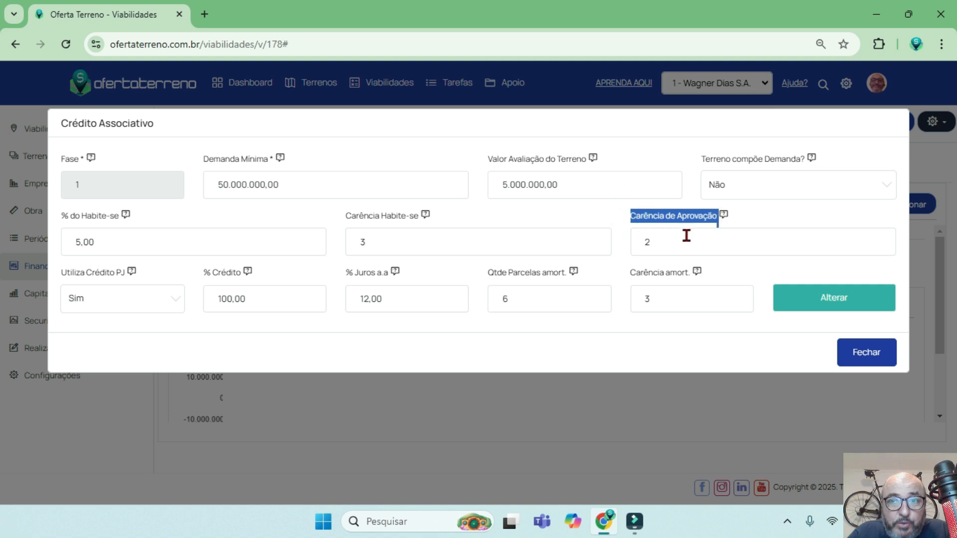
pyautogui.doubleClick(670, 243)
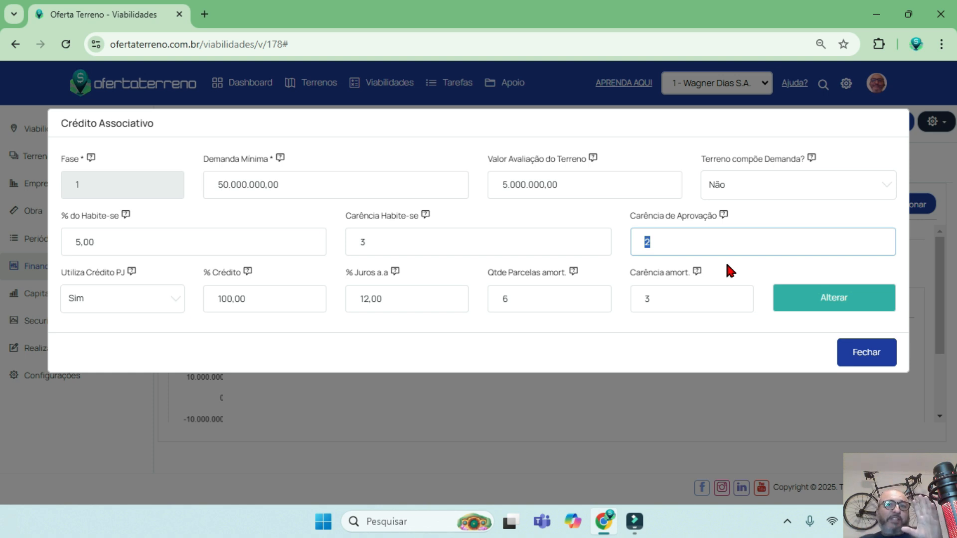
pyautogui.click(707, 240)
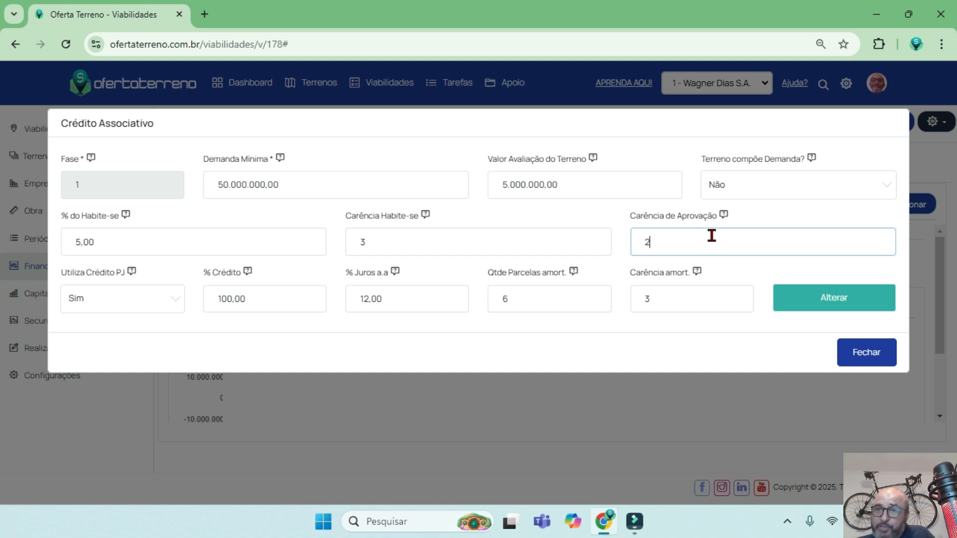
# Review the Utiliza Crédito PJ options and the % Crédito and % Juros a.a fields of the entry.
pyautogui.click(122, 298)
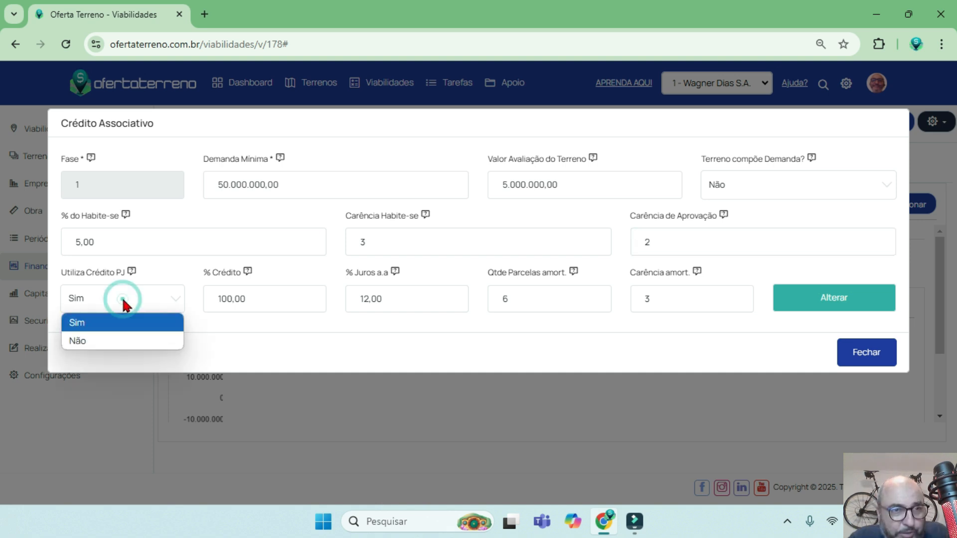
pyautogui.click(123, 300)
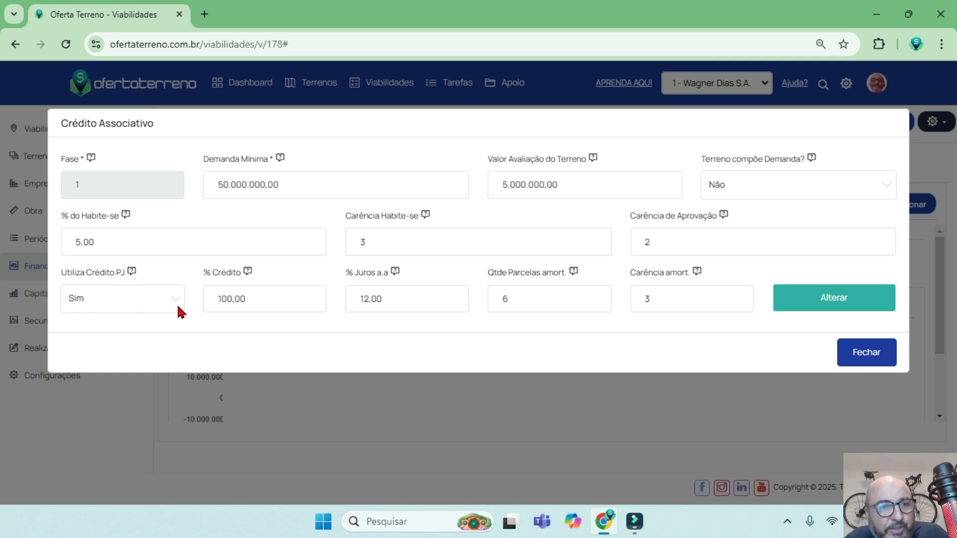
pyautogui.click(104, 298)
pyautogui.click(103, 298)
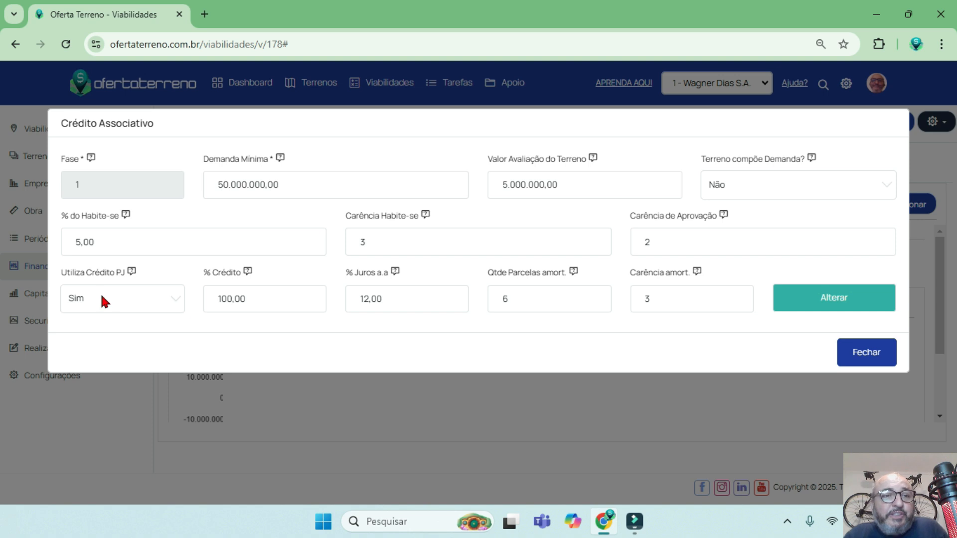
pyautogui.moveTo(261, 303); pyautogui.dragTo(208, 304)
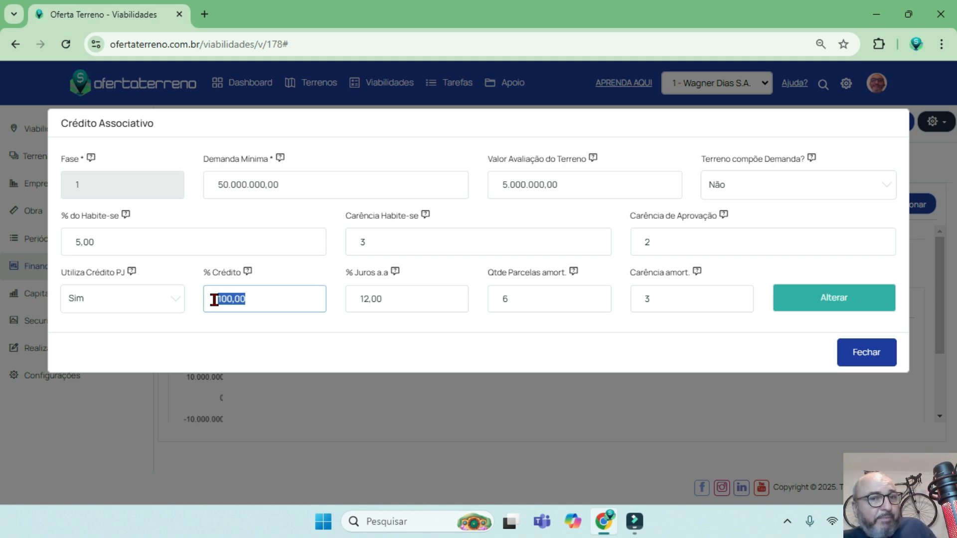
pyautogui.moveTo(399, 299); pyautogui.dragTo(352, 301)
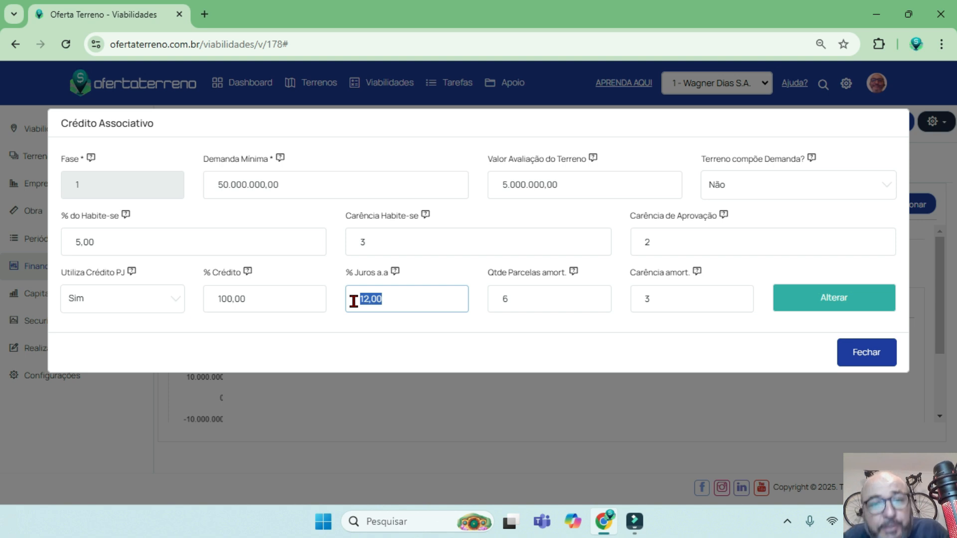
pyautogui.click(272, 295)
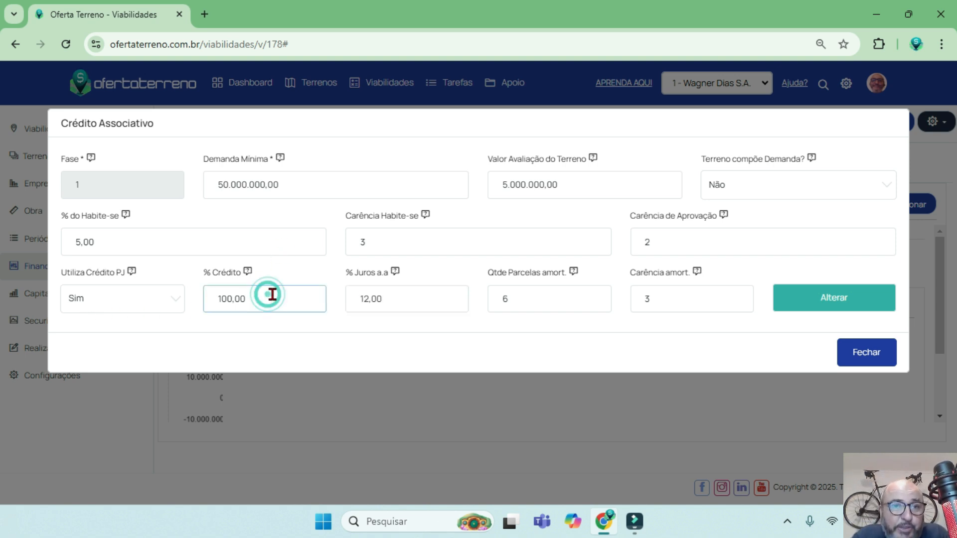
pyautogui.moveTo(272, 294); pyautogui.dragTo(194, 292)
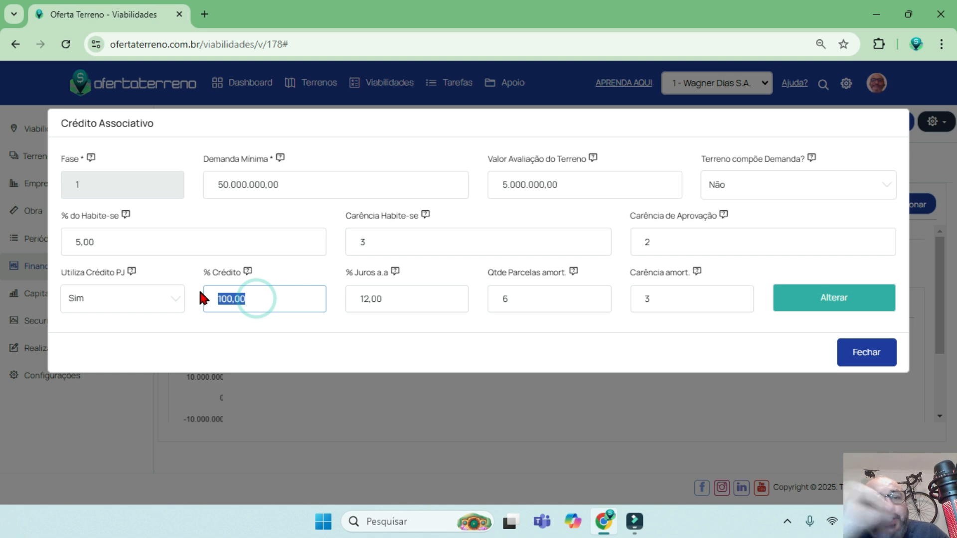
pyautogui.click(405, 300)
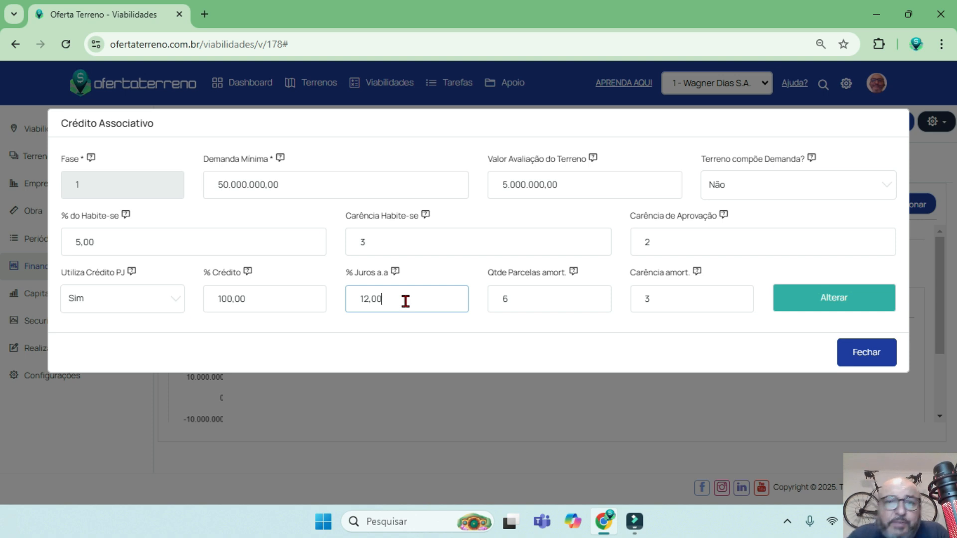
# Review the Qtde Parcelas amort. and Carência amort. fields, and save the Crédito Associativo entry.
pyautogui.click(526, 300)
pyautogui.doubleClick(502, 298)
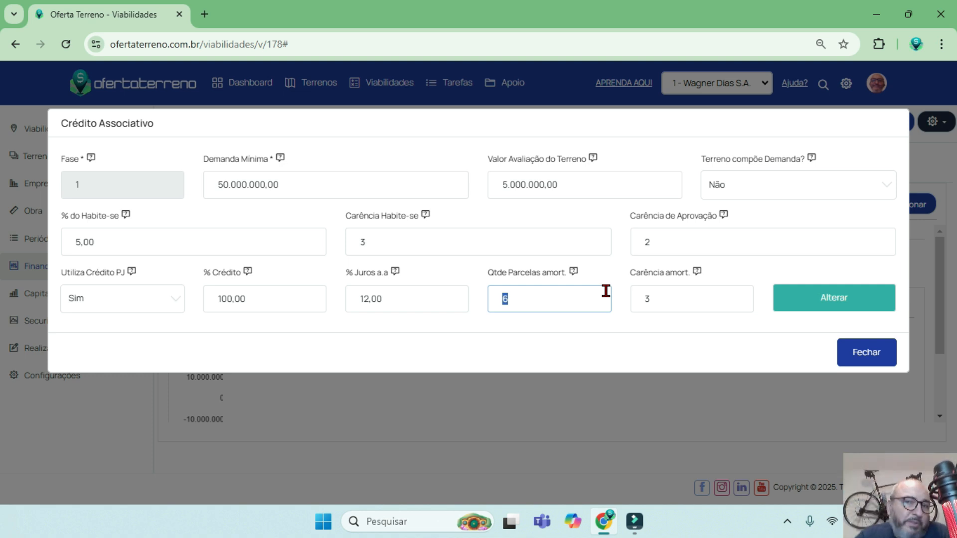
pyautogui.click(534, 288)
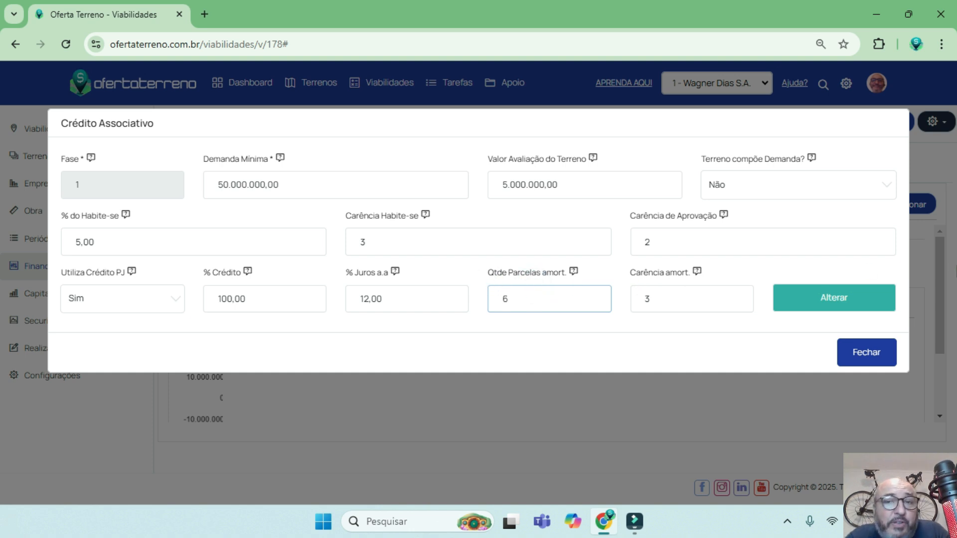
pyautogui.moveTo(626, 271); pyautogui.dragTo(688, 271)
pyautogui.click(665, 303)
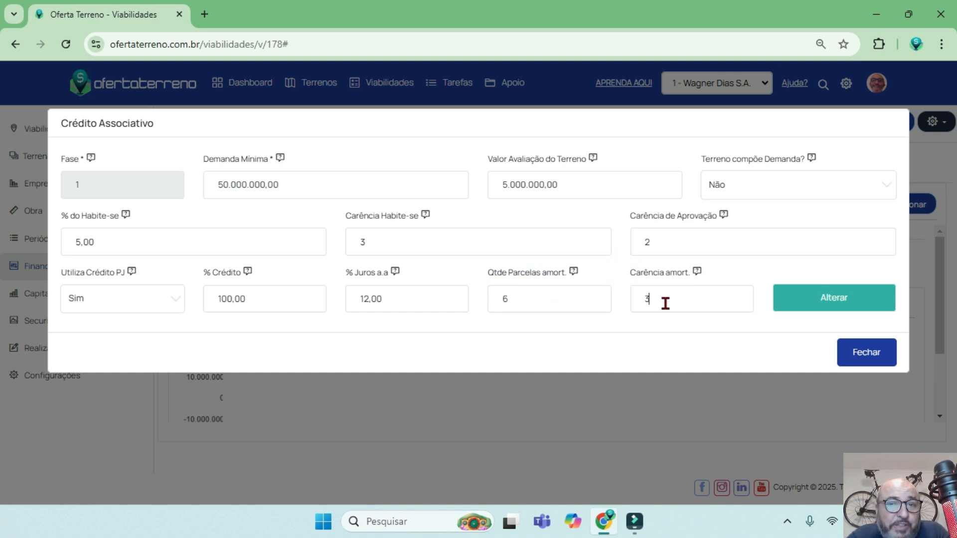
pyautogui.doubleClick(665, 303)
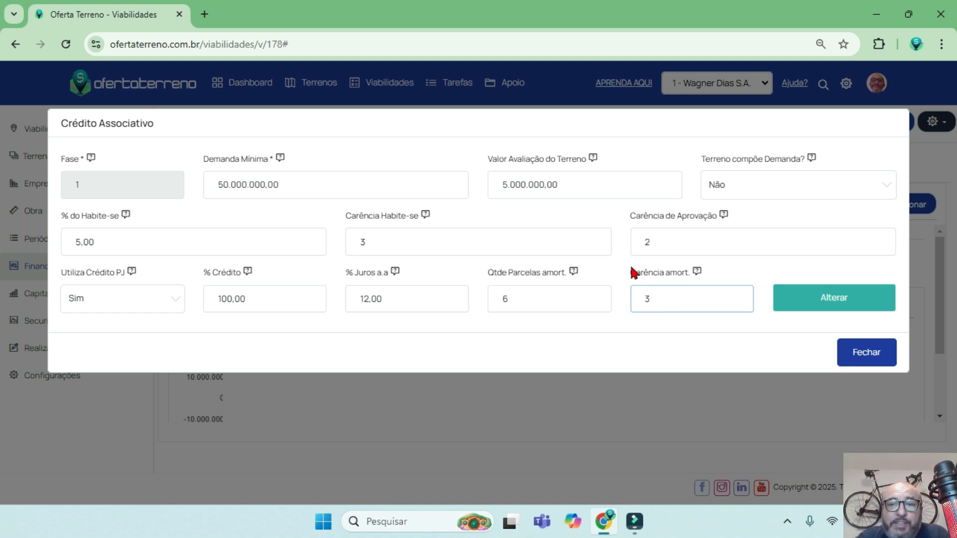
pyautogui.moveTo(630, 272); pyautogui.dragTo(690, 273)
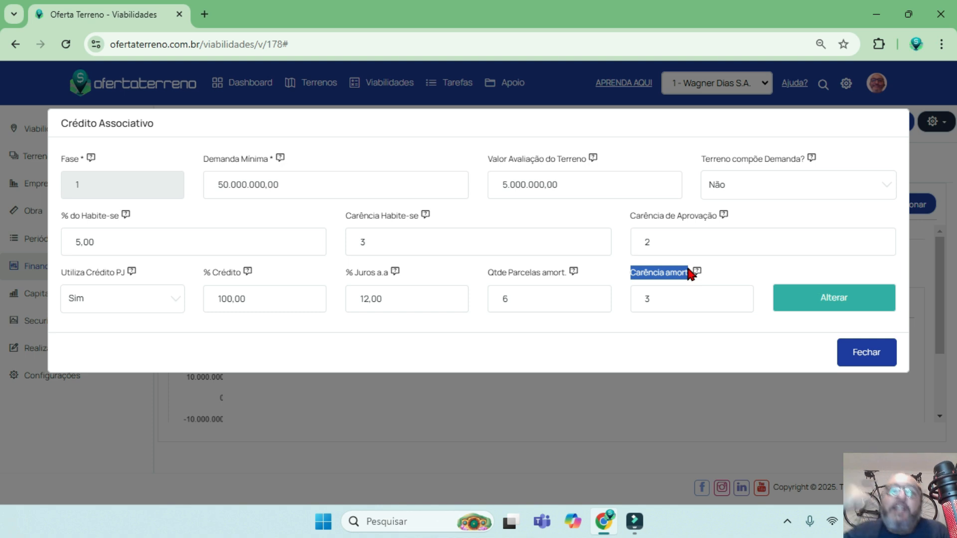
pyautogui.click(671, 302)
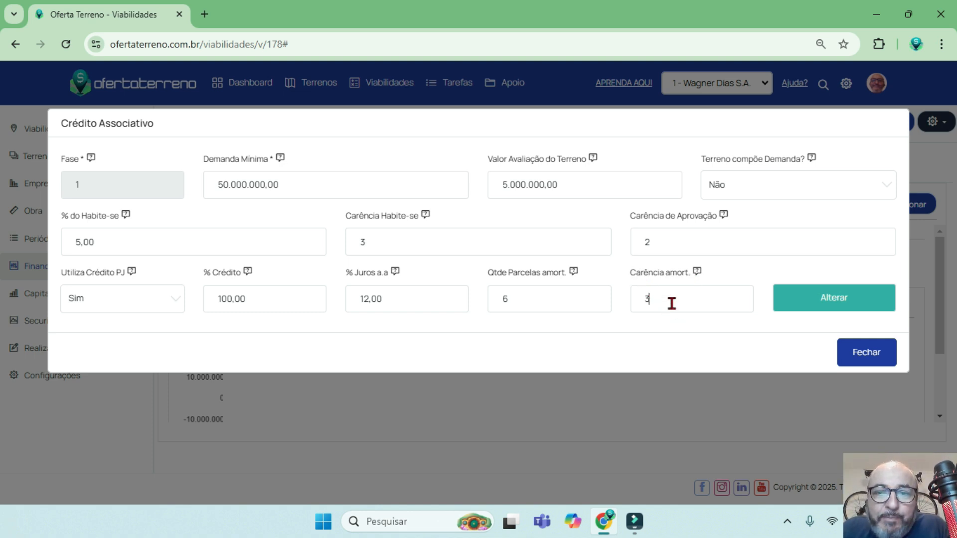
pyautogui.moveTo(481, 271); pyautogui.dragTo(564, 273)
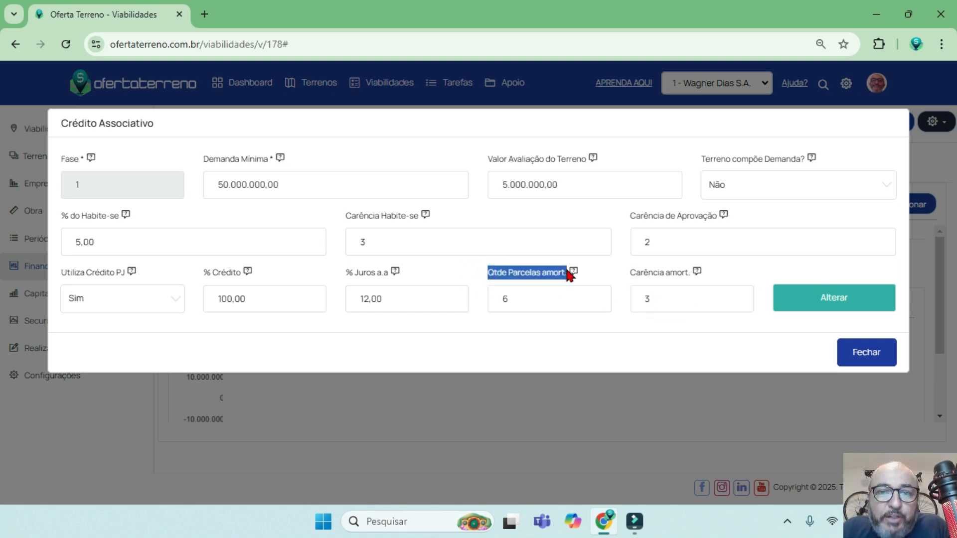
pyautogui.click(516, 305)
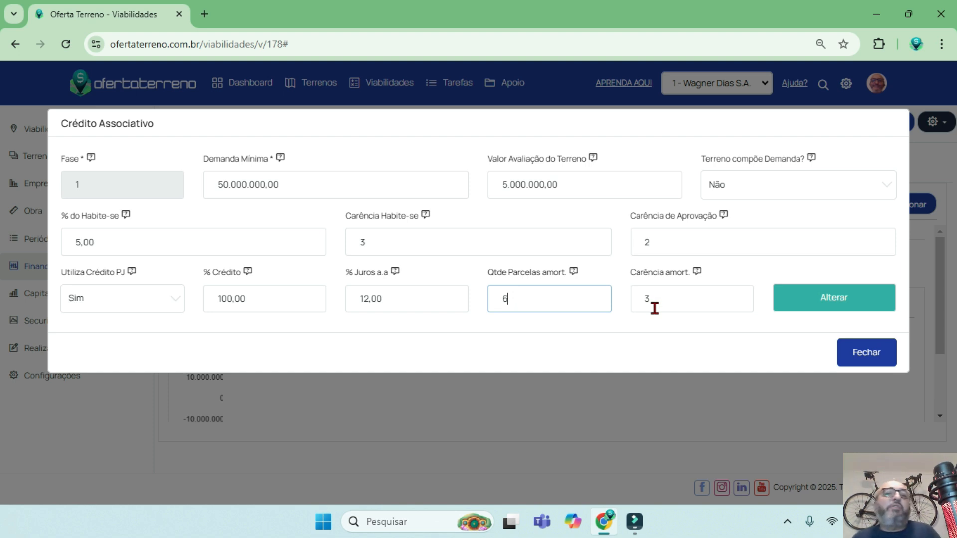
pyautogui.click(683, 312)
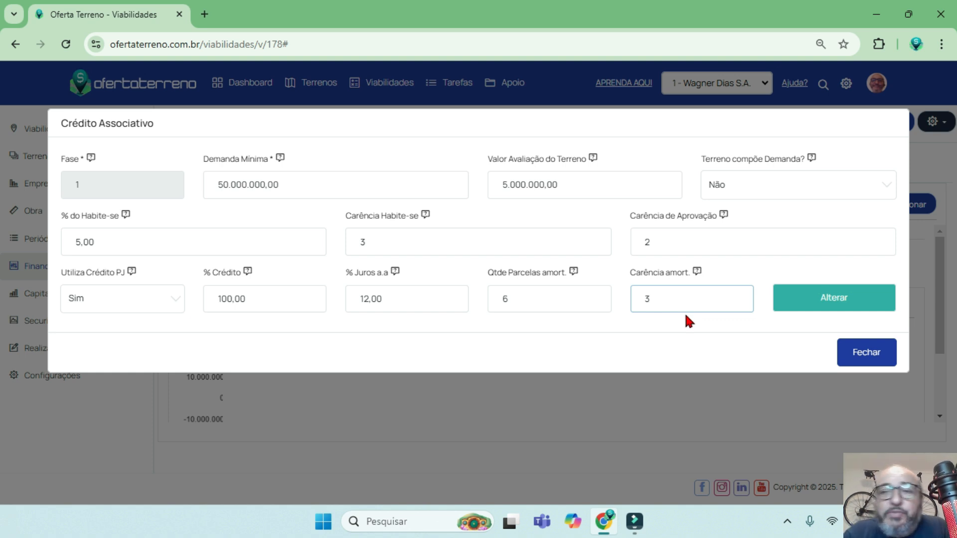
pyautogui.click(846, 303)
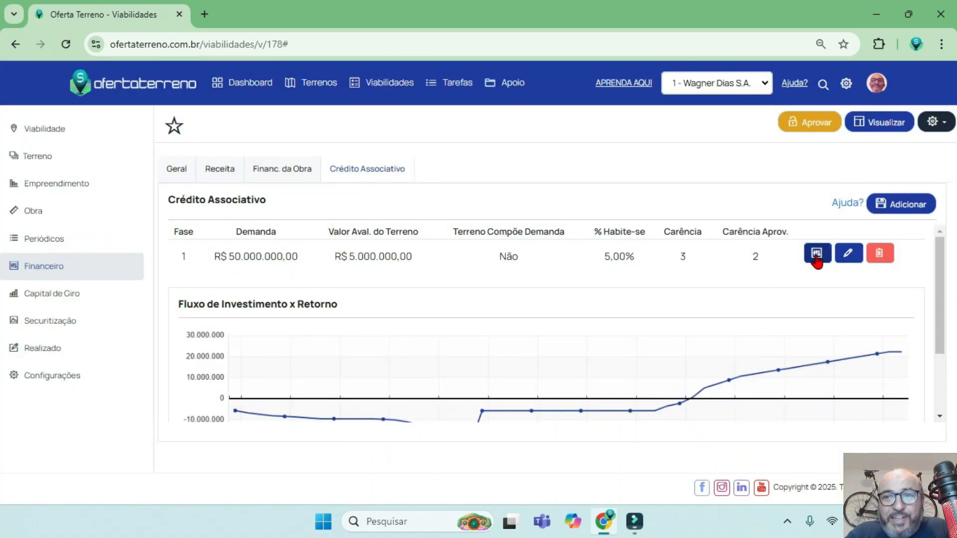
# Open the phase 1 Fluxo Crédito Associativo and check its Demanda Mínima, Valor Aval. do Terreno and Fase.
pyautogui.click(817, 254)
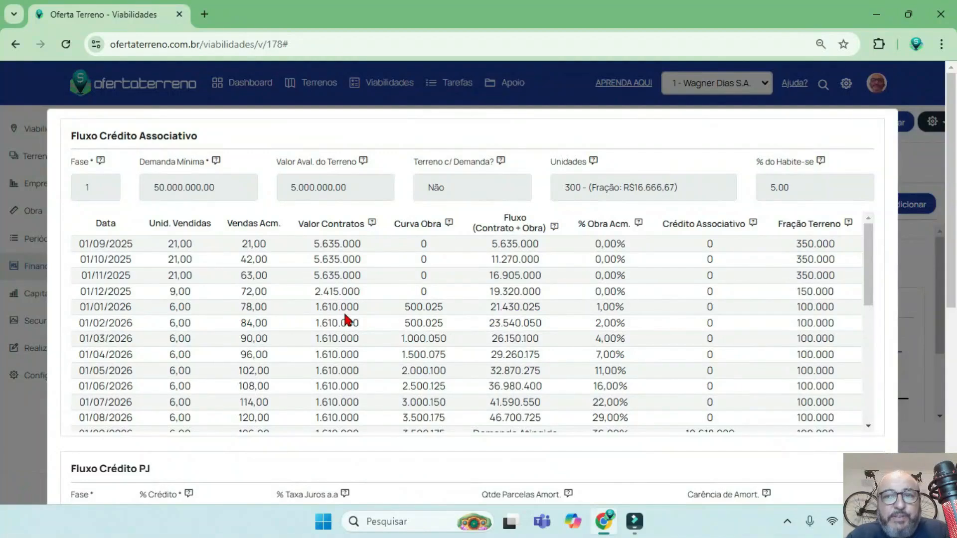
pyautogui.moveTo(228, 184); pyautogui.dragTo(151, 191)
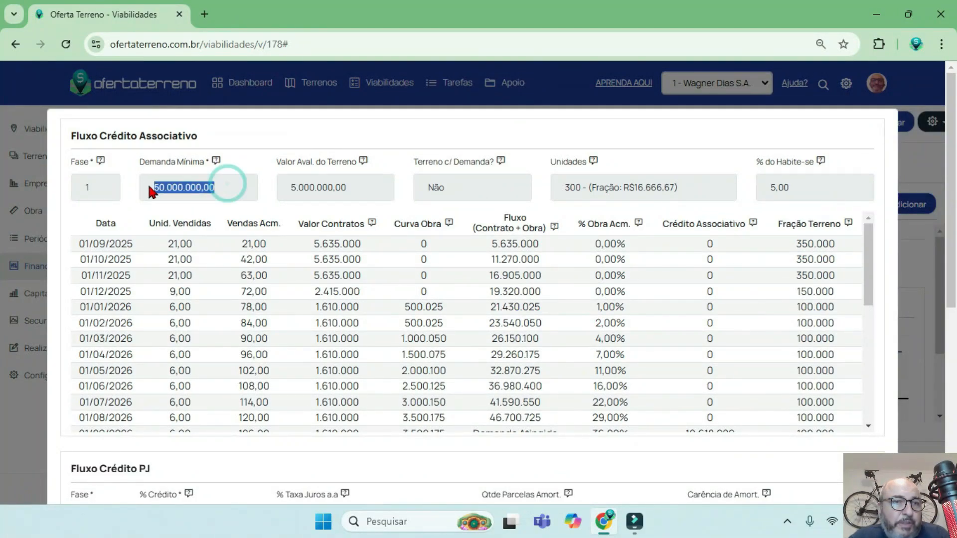
pyautogui.moveTo(348, 181); pyautogui.dragTo(277, 187)
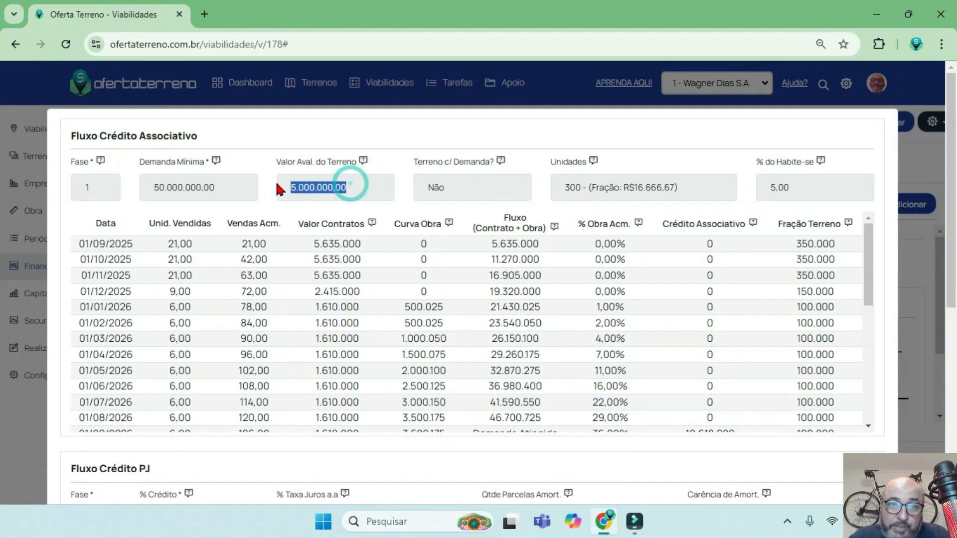
pyautogui.click(88, 185)
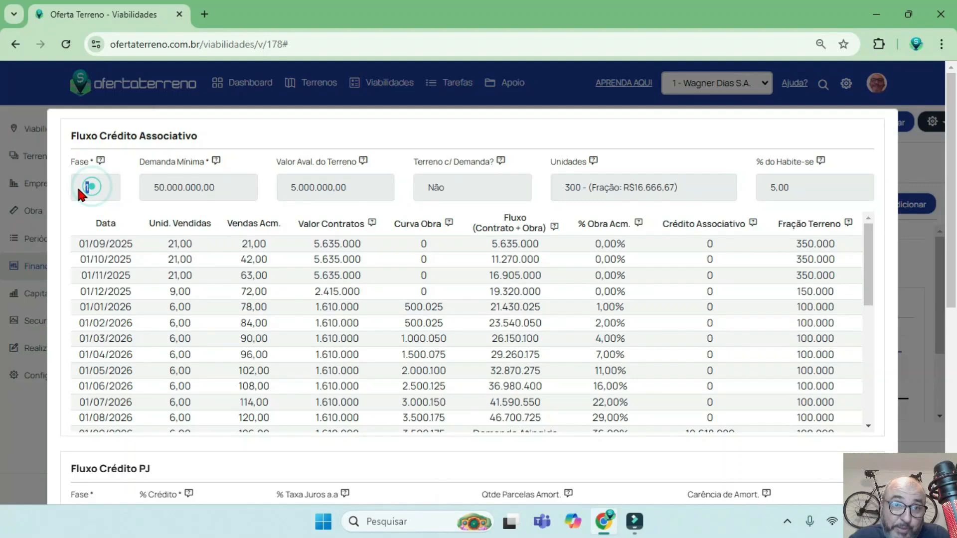
# Review the Terreno c/ Demanda?, Unidades and % do Habite-se fields, relating the per-unit land fraction to the Valor Aval. do Terreno.
pyautogui.moveTo(474, 185); pyautogui.dragTo(416, 194)
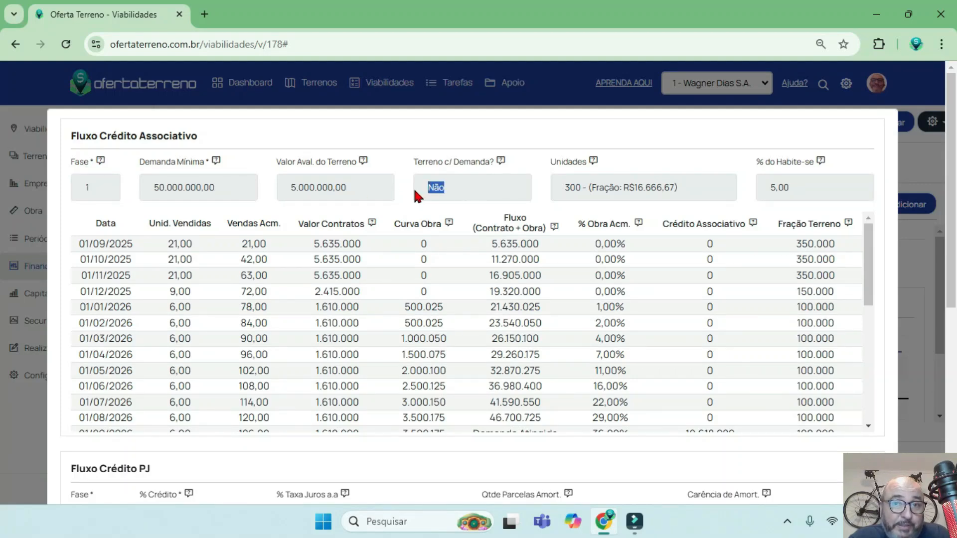
pyautogui.moveTo(697, 193); pyautogui.dragTo(563, 196)
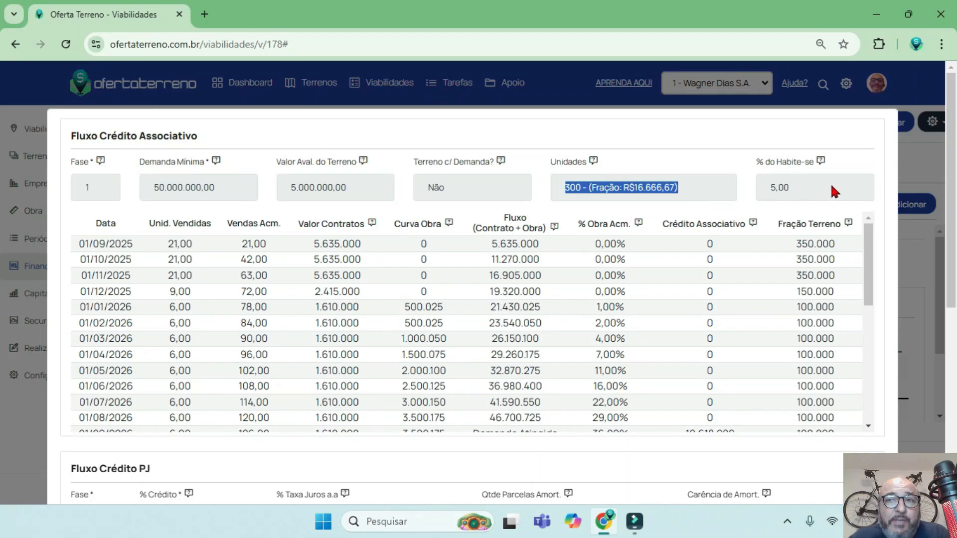
pyautogui.moveTo(831, 185); pyautogui.dragTo(767, 189)
pyautogui.doubleClick(632, 191)
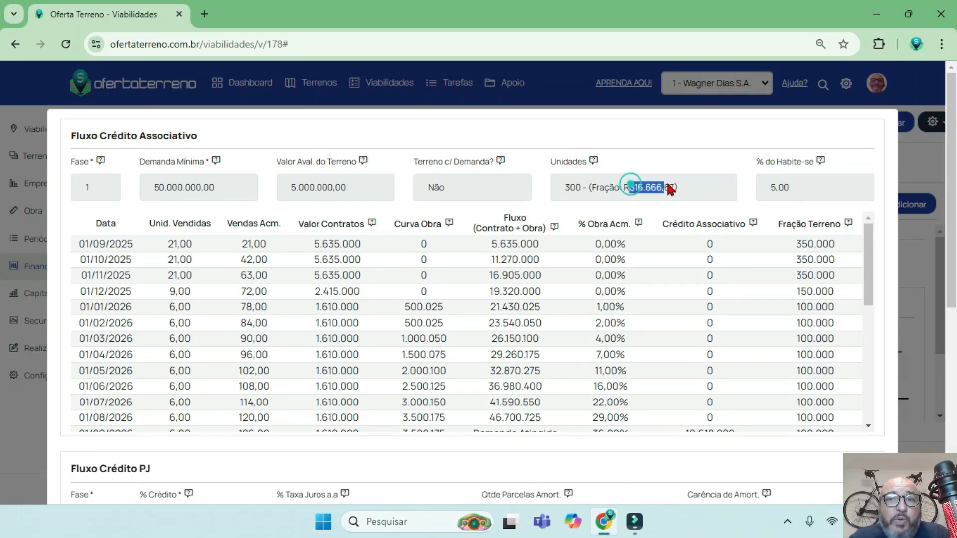
pyautogui.moveTo(286, 185)
pyautogui.mouseDown()
pyautogui.moveTo(347, 182)
pyautogui.moveTo(290, 188)
pyautogui.mouseUp()
pyautogui.click(573, 188)
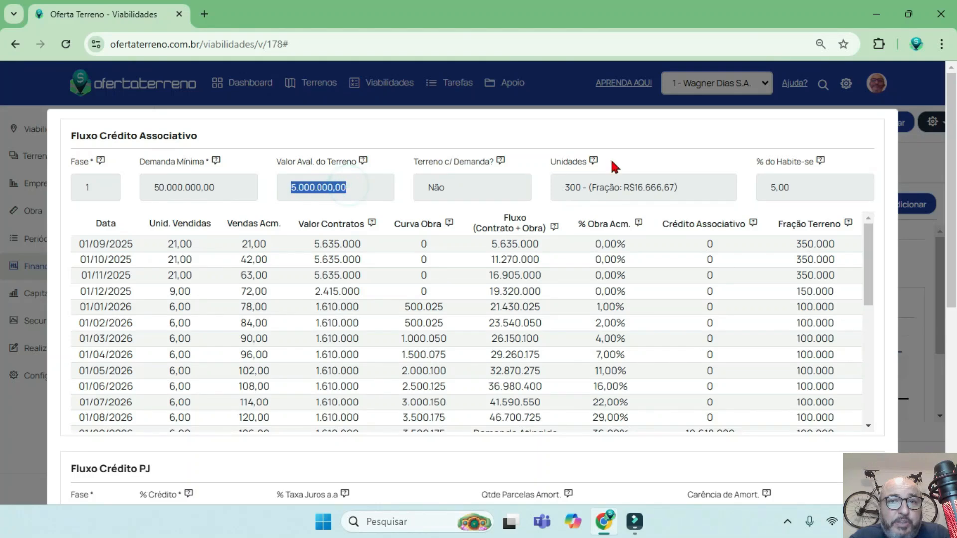
pyautogui.moveTo(623, 187); pyautogui.dragTo(674, 189)
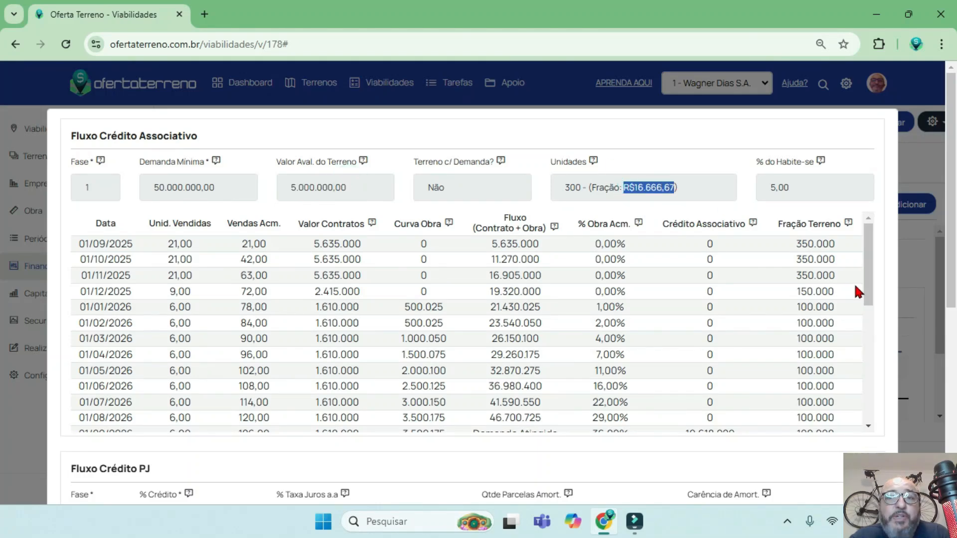
# Compare the Unid. Vendidas with the Fração Terreno amounts for the first months from 01/09/2025.
pyautogui.doubleClick(198, 241)
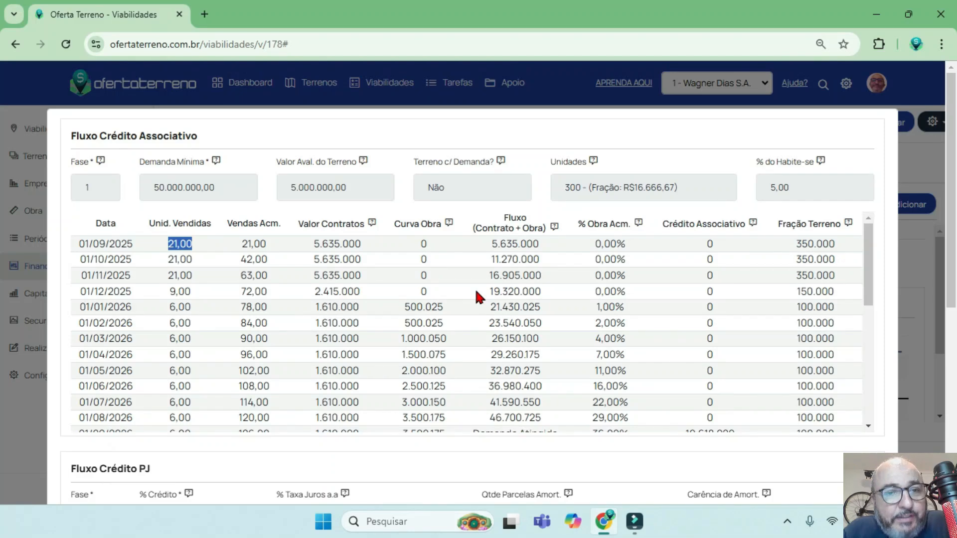
pyautogui.moveTo(838, 244); pyautogui.dragTo(784, 245)
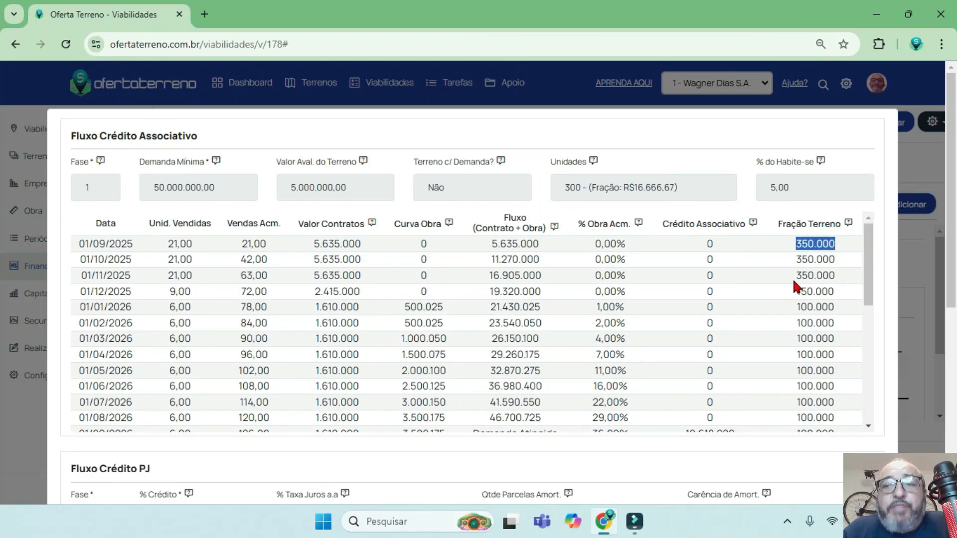
pyautogui.moveTo(835, 259); pyautogui.dragTo(795, 292)
# Examine the Valor Contratos and Vendas Acm. of the first months and compare the 01/09/2025 contracts with the Demanda Mínima.
pyautogui.moveTo(362, 244); pyautogui.dragTo(288, 244)
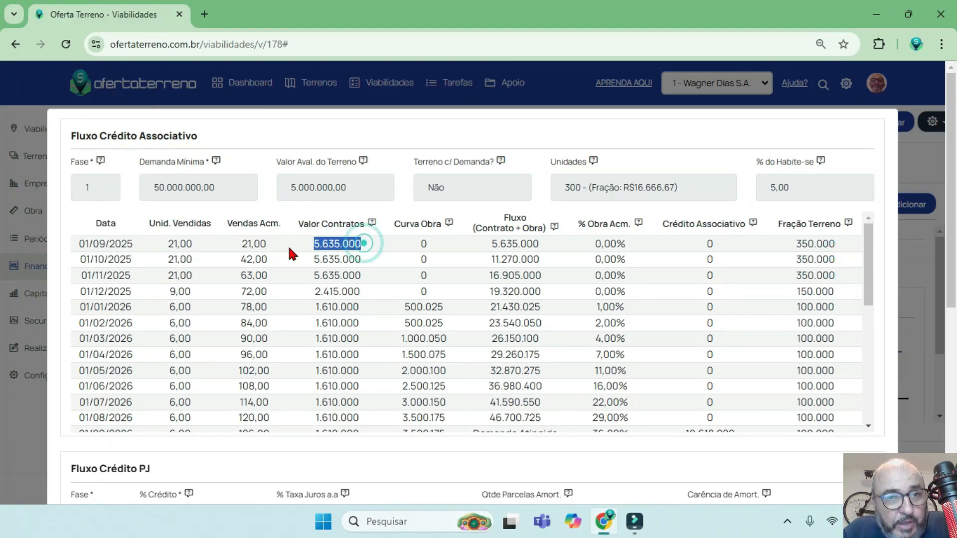
pyautogui.moveTo(367, 274); pyautogui.dragTo(315, 288)
pyautogui.moveTo(268, 244); pyautogui.dragTo(232, 249)
pyautogui.moveTo(362, 244); pyautogui.dragTo(306, 243)
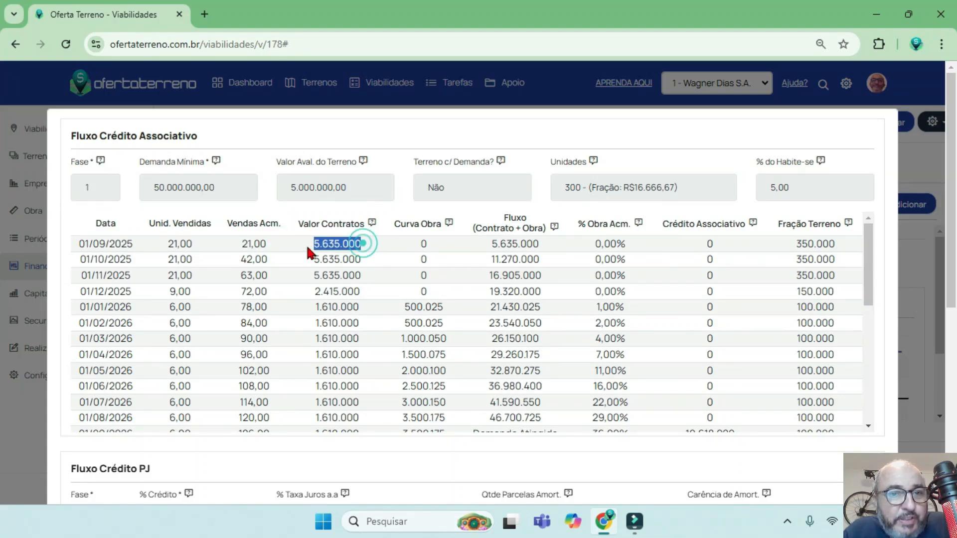
pyautogui.moveTo(214, 188); pyautogui.dragTo(154, 188)
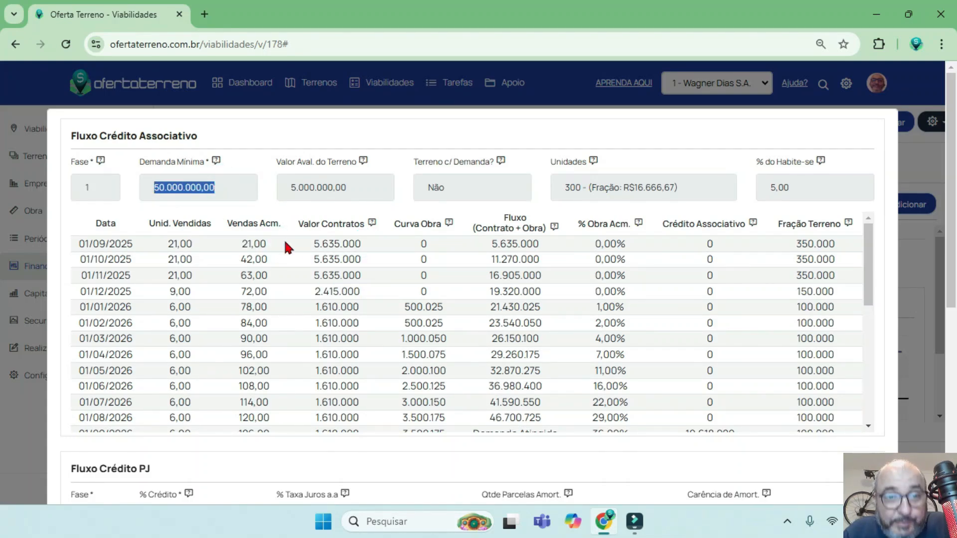
# Trace how Valor Contratos accumulates in the Fluxo (Contrato + Obra) column from 01/10/2025 to 01/12/2025.
pyautogui.moveTo(278, 258); pyautogui.dragTo(240, 259)
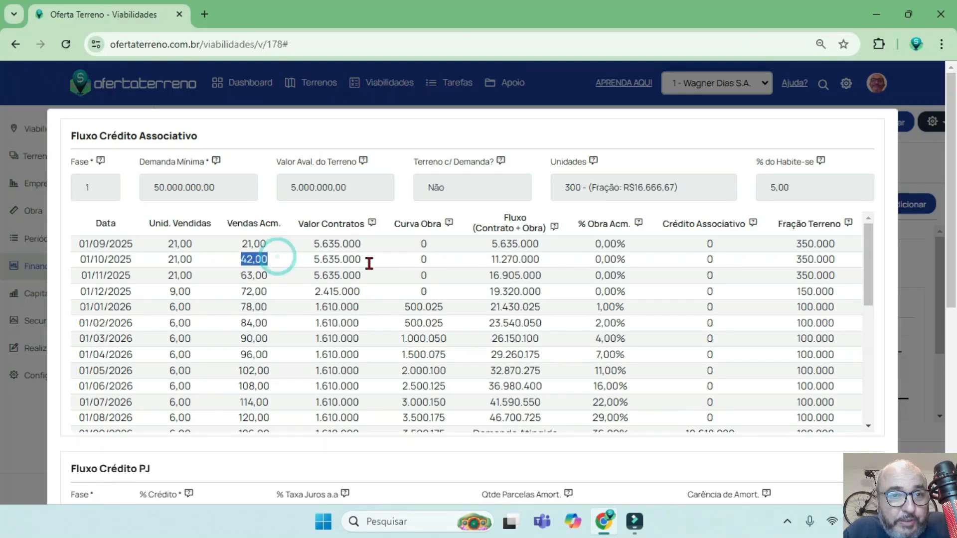
pyautogui.moveTo(370, 258); pyautogui.dragTo(309, 259)
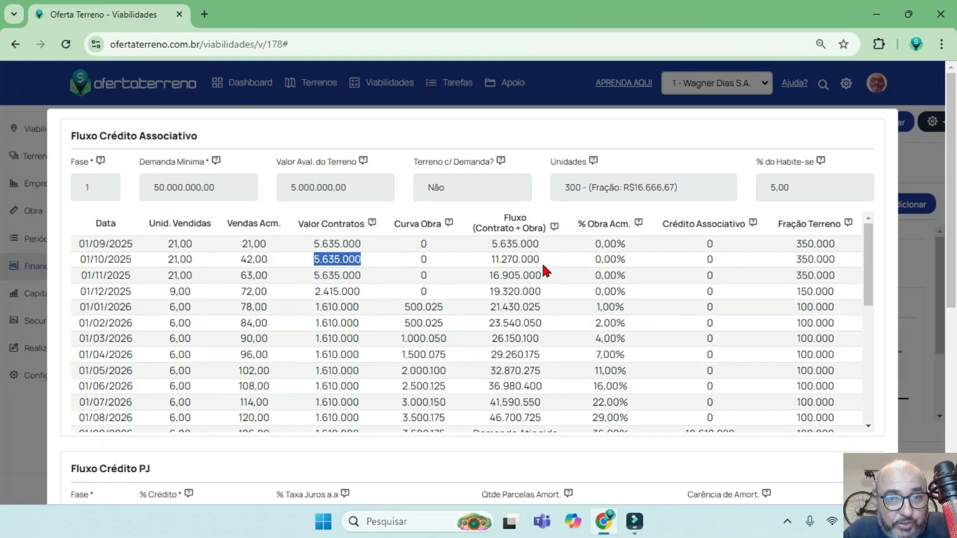
pyautogui.moveTo(540, 259); pyautogui.dragTo(491, 260)
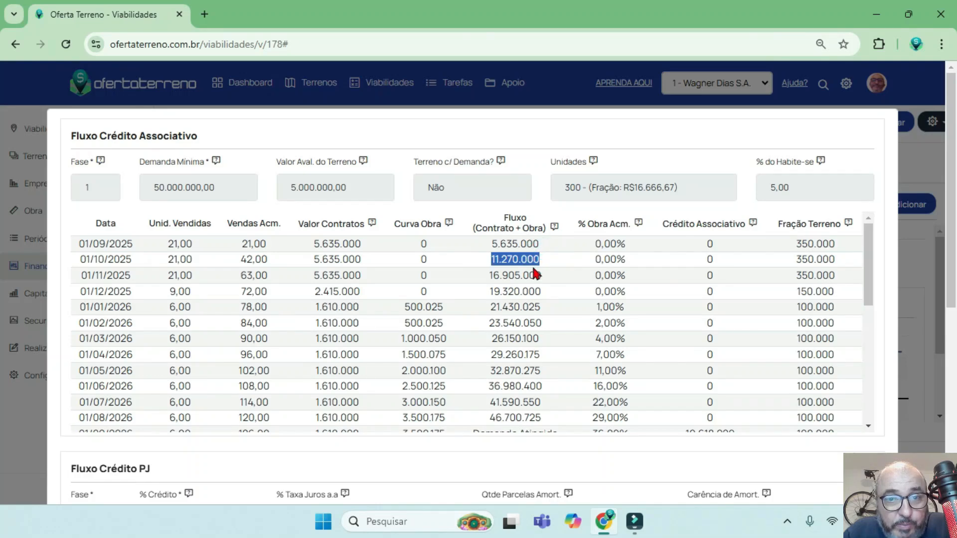
pyautogui.click(333, 245)
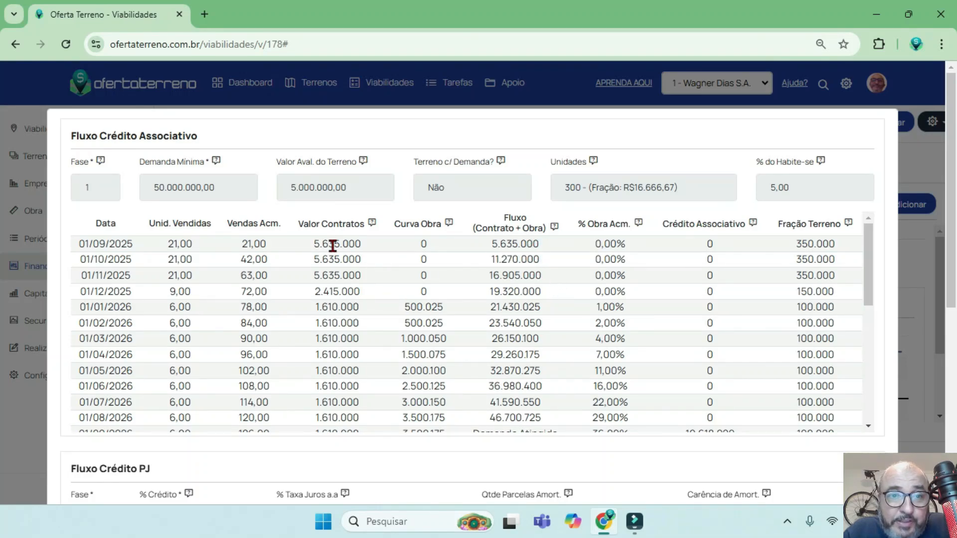
pyautogui.moveTo(363, 275); pyautogui.dragTo(306, 276)
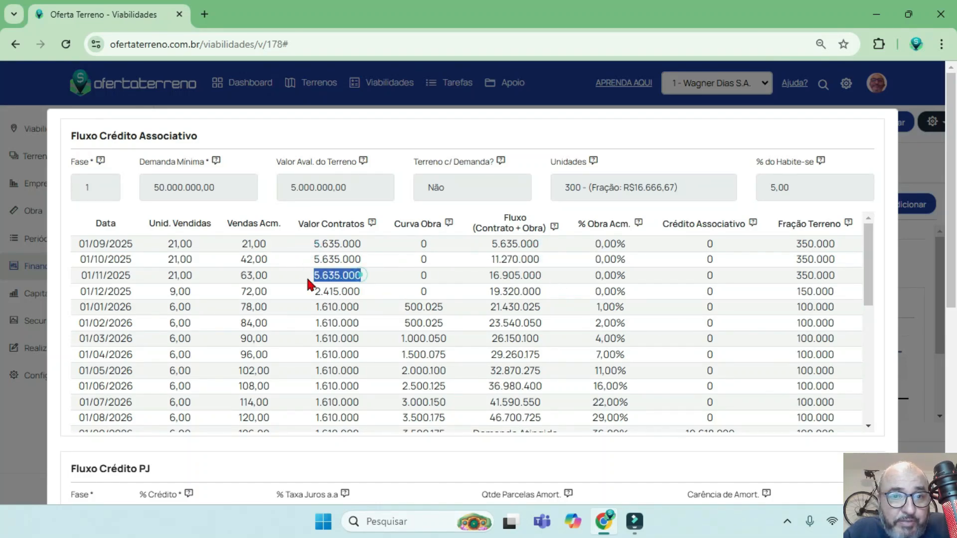
pyautogui.click(550, 276)
pyautogui.moveTo(361, 292); pyautogui.dragTo(313, 292)
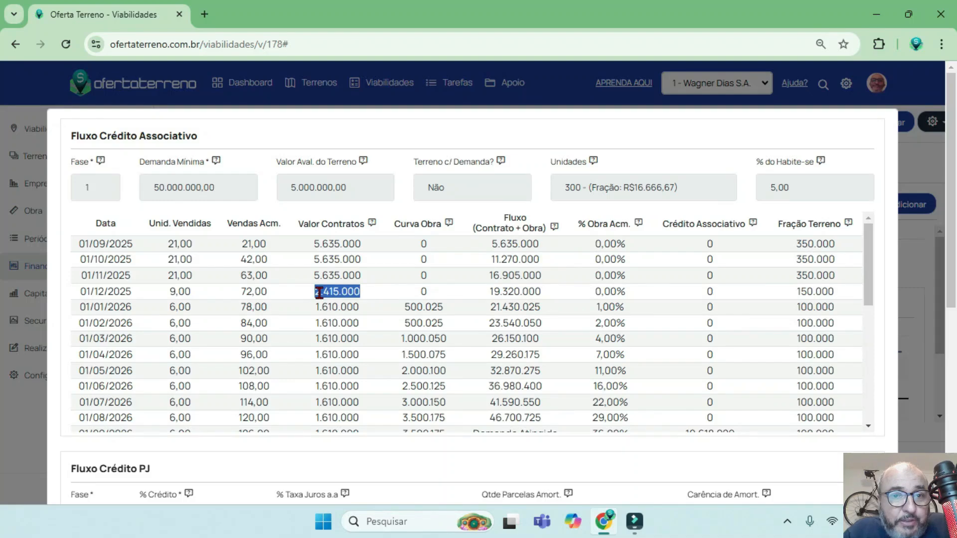
pyautogui.moveTo(550, 292); pyautogui.dragTo(493, 290)
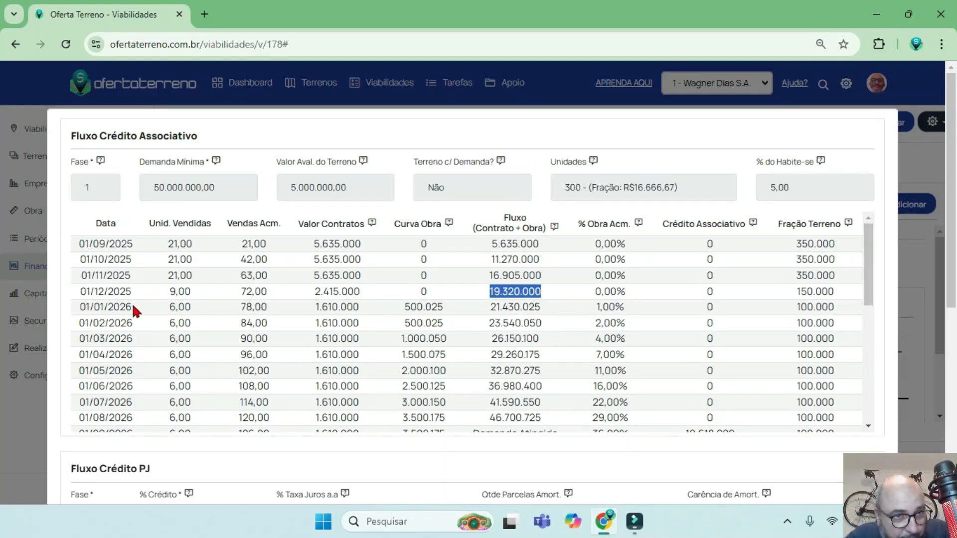
# Check the Curva Obra amount at 01/01/2026 and the flow's starting date of 01/09/2025.
pyautogui.moveTo(132, 305); pyautogui.dragTo(82, 306)
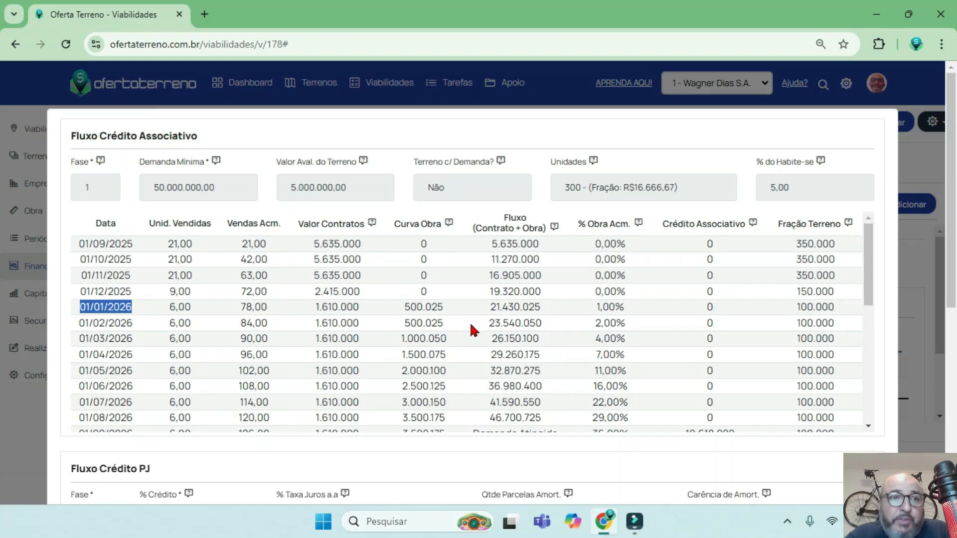
pyautogui.moveTo(401, 307); pyautogui.dragTo(449, 310)
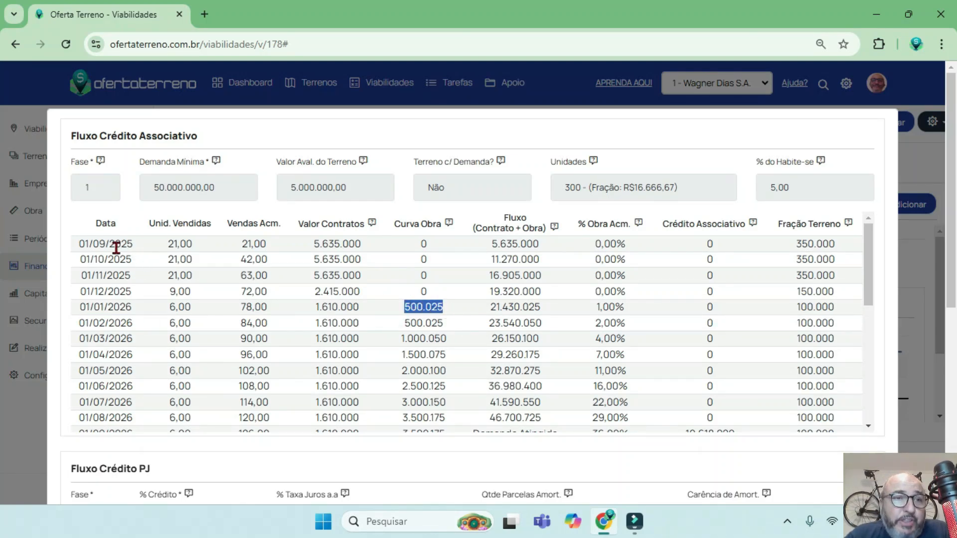
pyautogui.click(79, 246)
pyautogui.moveTo(80, 246); pyautogui.dragTo(143, 251)
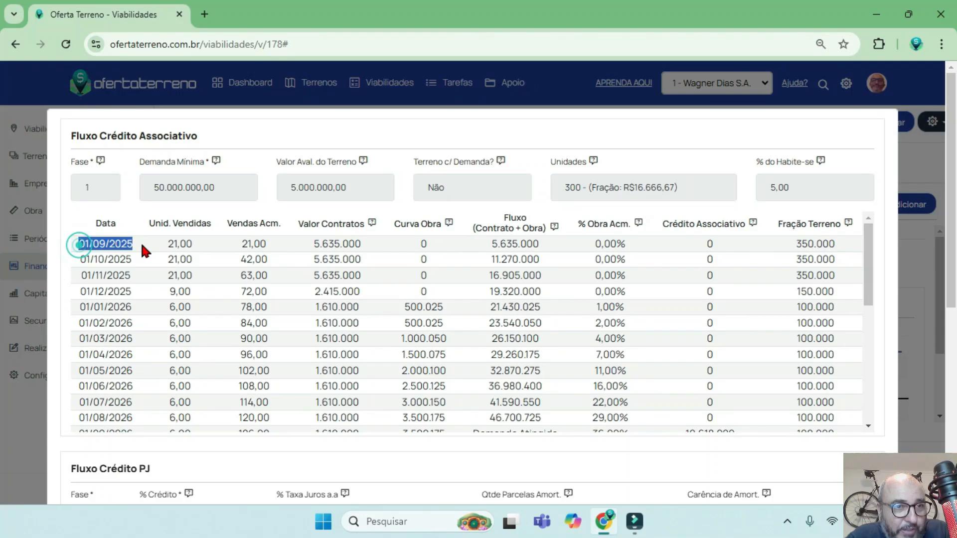
pyautogui.click(83, 244)
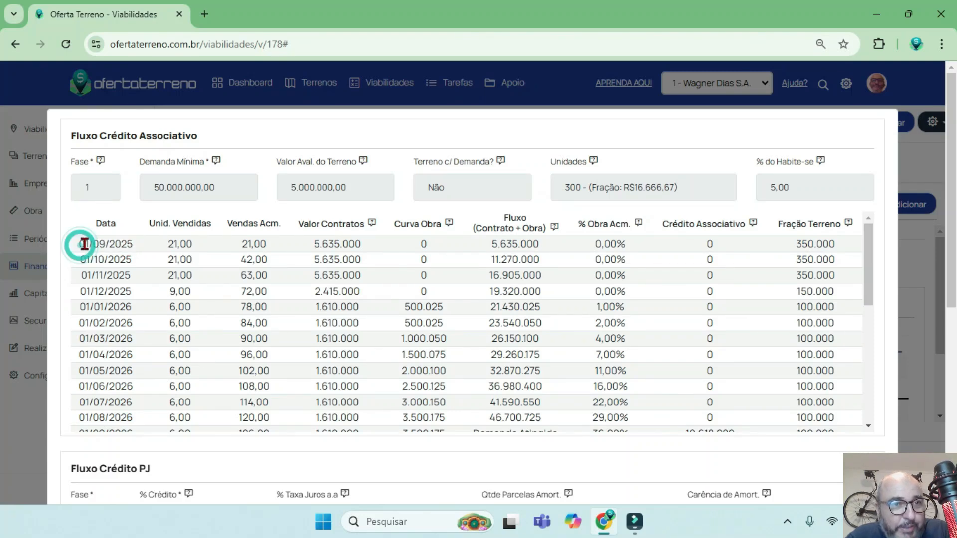
pyautogui.moveTo(82, 244); pyautogui.dragTo(150, 239)
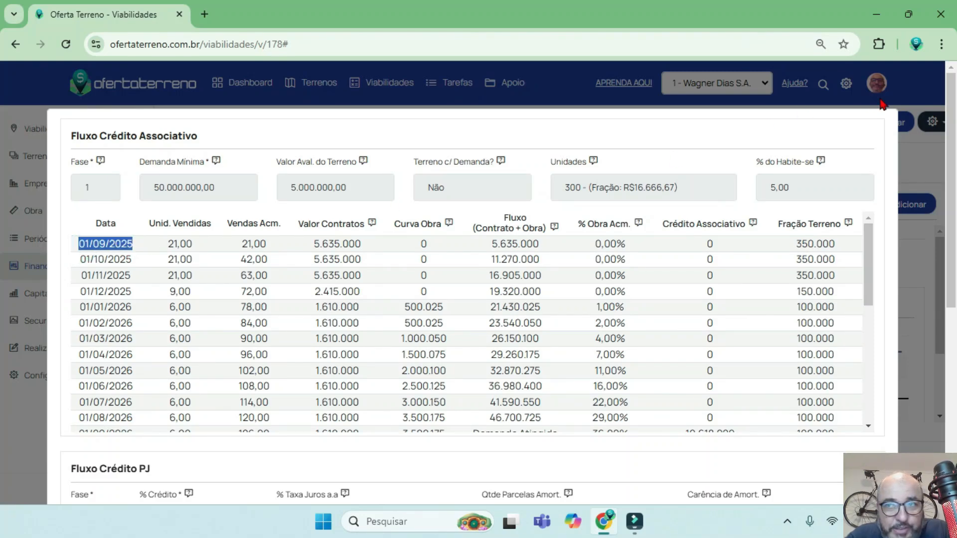
# Close the credit flow, check the Data Lançamento of the "dois dorm" structure in Empreendimento, and close its edit form.
pyautogui.click(912, 169)
pyautogui.click(55, 155)
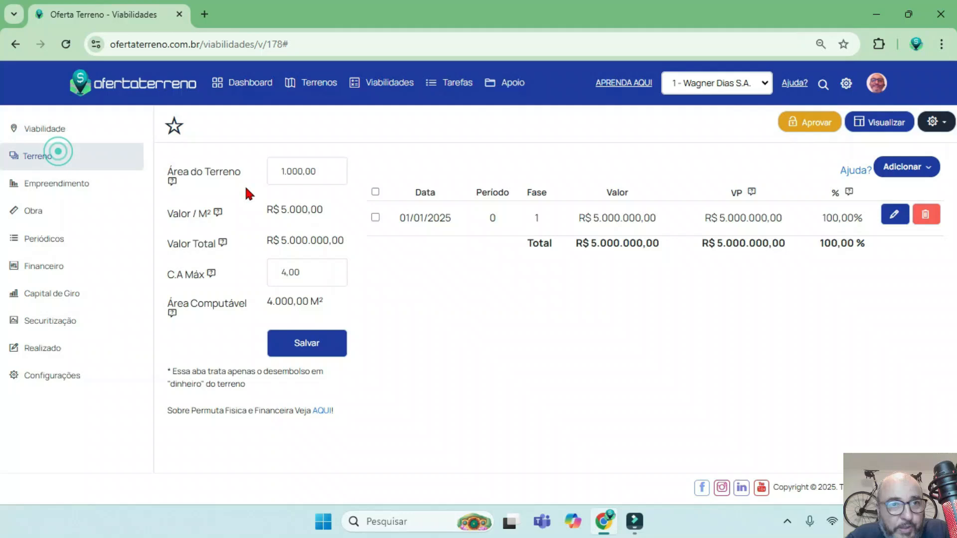
pyautogui.click(94, 187)
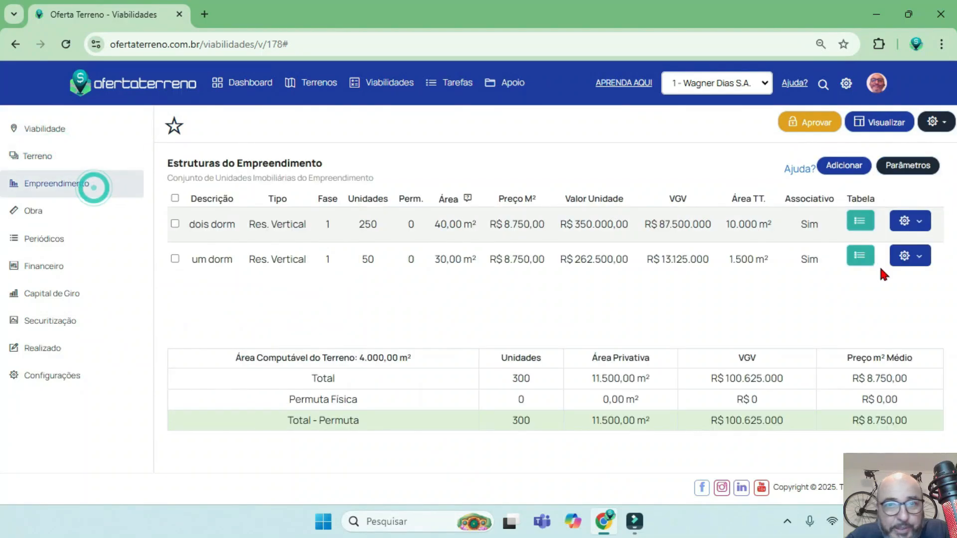
pyautogui.click(909, 225)
pyautogui.click(704, 234)
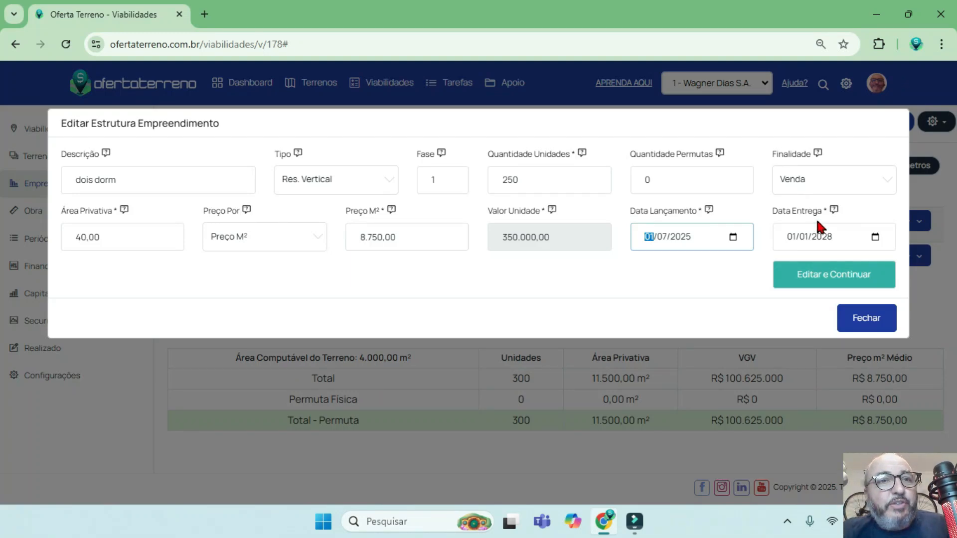
pyautogui.click(866, 318)
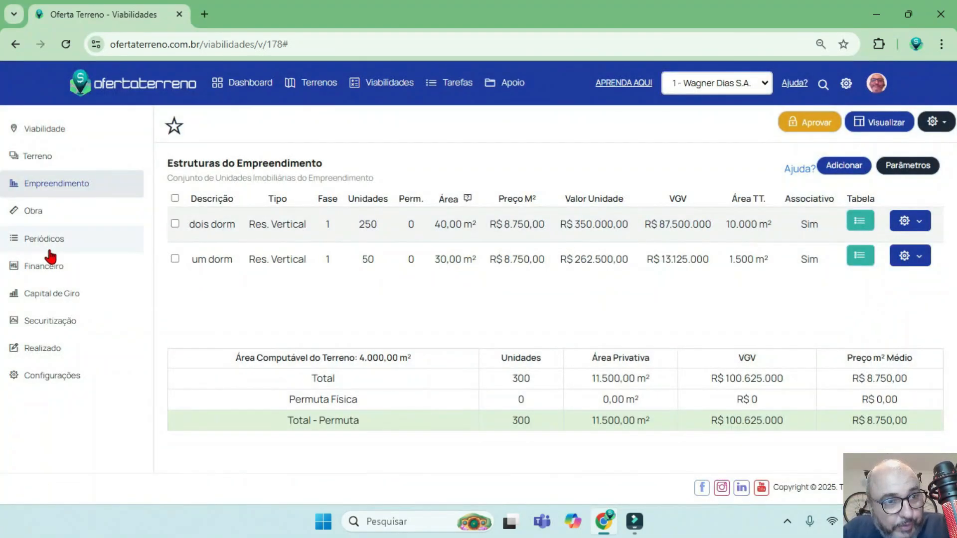
# Open the phase 1 Crédito Associativo entry in Financeiro, check its Carência de Aprovação, and close it without changes.
pyautogui.click(64, 271)
pyautogui.click(390, 165)
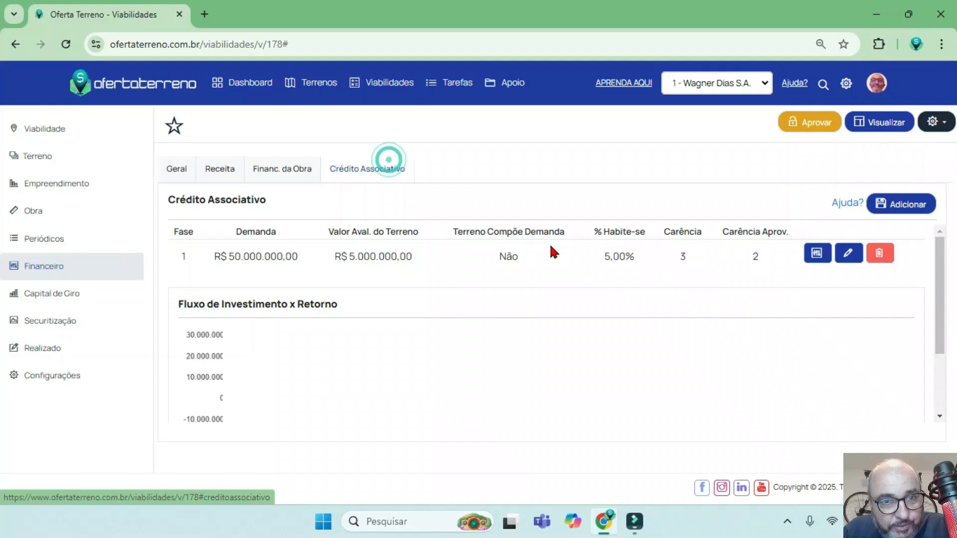
pyautogui.click(846, 254)
pyautogui.doubleClick(689, 239)
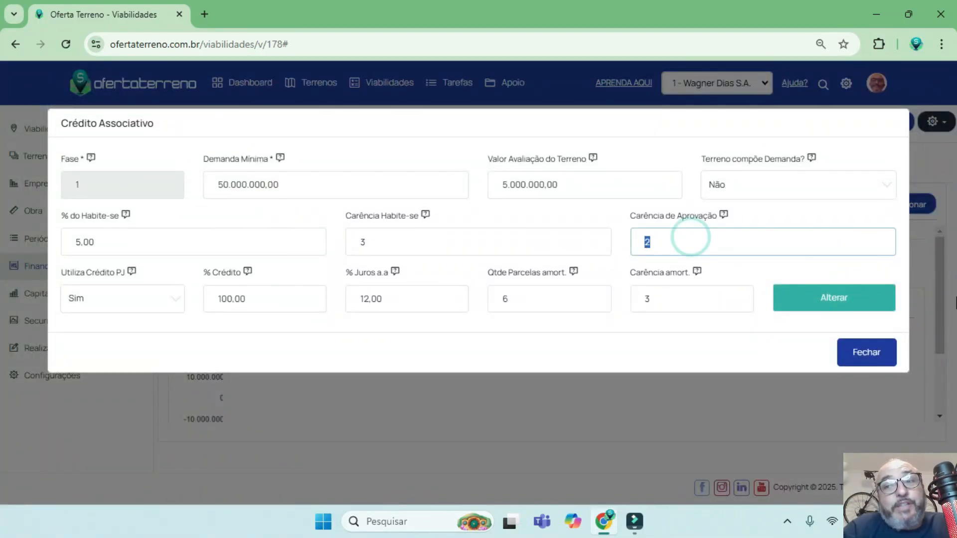
pyautogui.click(847, 349)
# Reopen the phase 1 Fluxo Crédito Associativo and examine the first date, its Fluxo amount and the Valor Contratos through 01/11/2025.
pyautogui.click(814, 254)
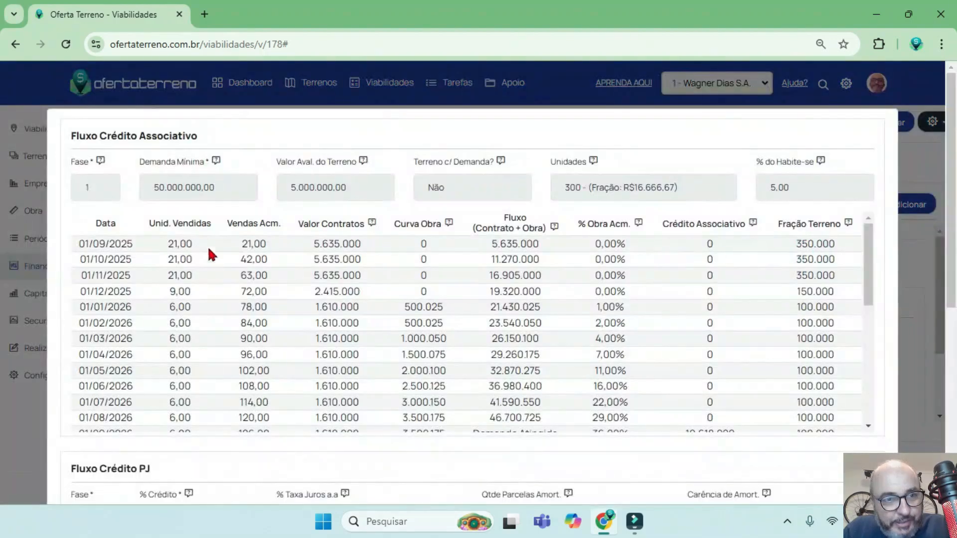
pyautogui.moveTo(204, 237); pyautogui.dragTo(80, 247)
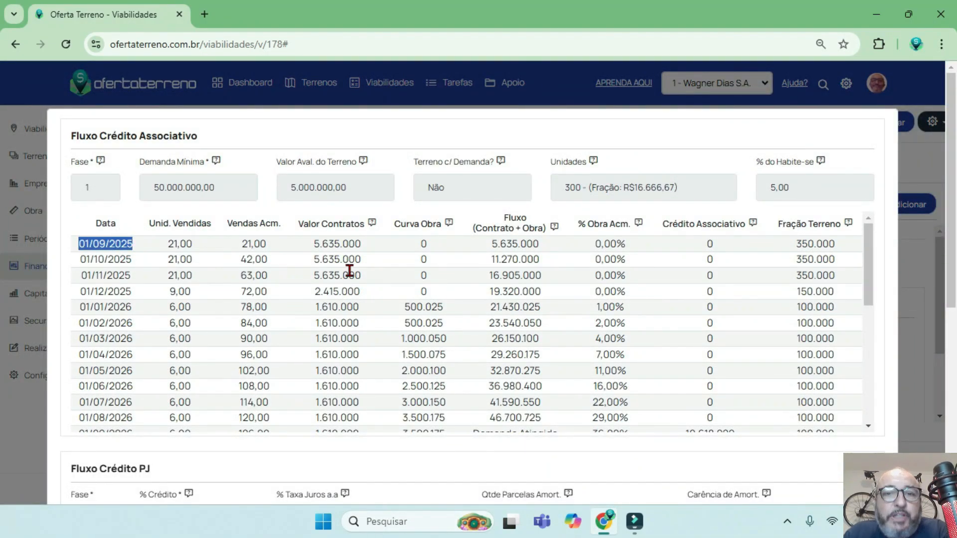
pyautogui.moveTo(556, 243); pyautogui.dragTo(497, 243)
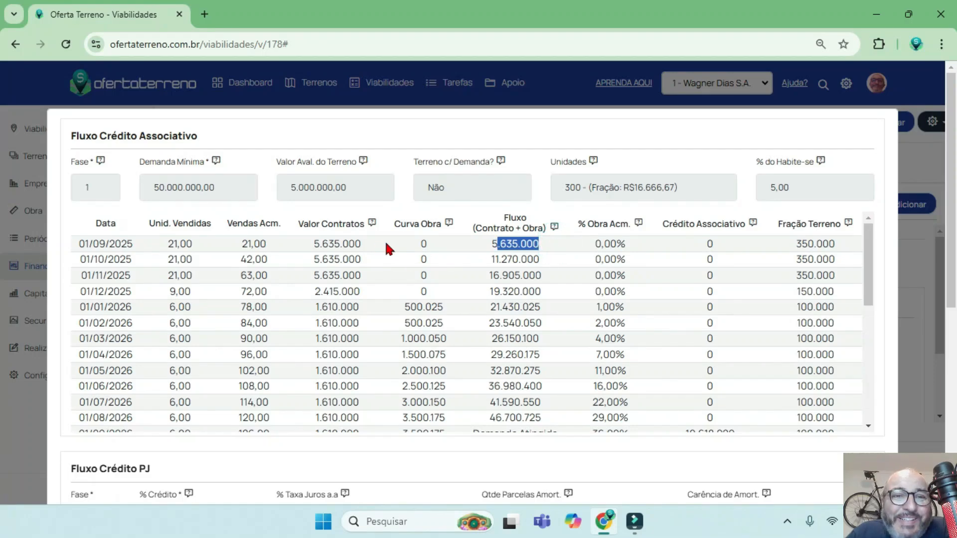
pyautogui.moveTo(376, 243); pyautogui.dragTo(305, 258)
pyautogui.moveTo(361, 275); pyautogui.dragTo(313, 274)
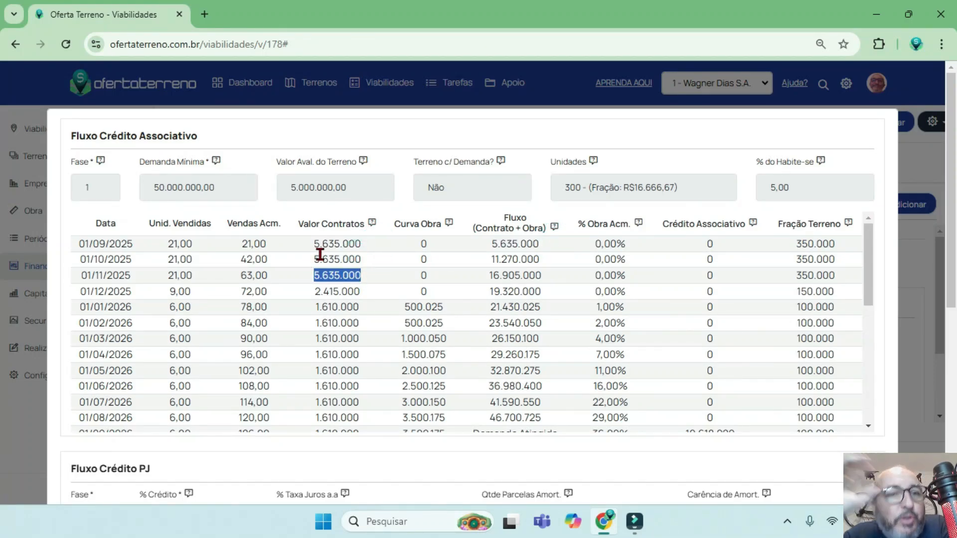
# Examine the monthly Fração Terreno amounts from 01/09/2025 to 01/12/2025.
pyautogui.moveTo(843, 243); pyautogui.dragTo(794, 244)
pyautogui.moveTo(838, 257); pyautogui.dragTo(796, 275)
pyautogui.moveTo(847, 291); pyautogui.dragTo(791, 293)
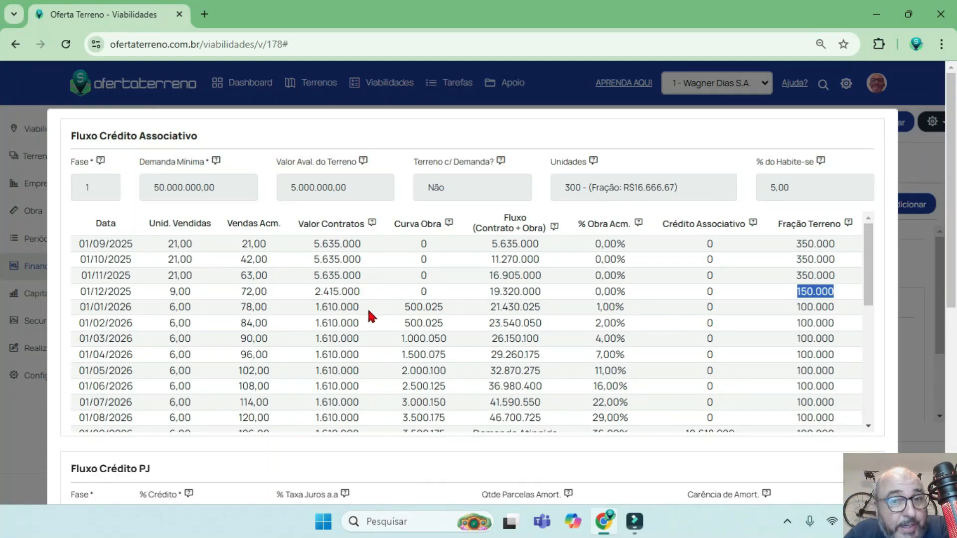
# Examine how the % Obra Acm. column progresses from 01/09/2025 to 01/03/2026.
pyautogui.click(603, 240)
pyautogui.moveTo(602, 240); pyautogui.dragTo(596, 259)
pyautogui.moveTo(628, 305); pyautogui.dragTo(596, 307)
pyautogui.moveTo(629, 322); pyautogui.dragTo(595, 324)
pyautogui.moveTo(630, 337); pyautogui.dragTo(598, 339)
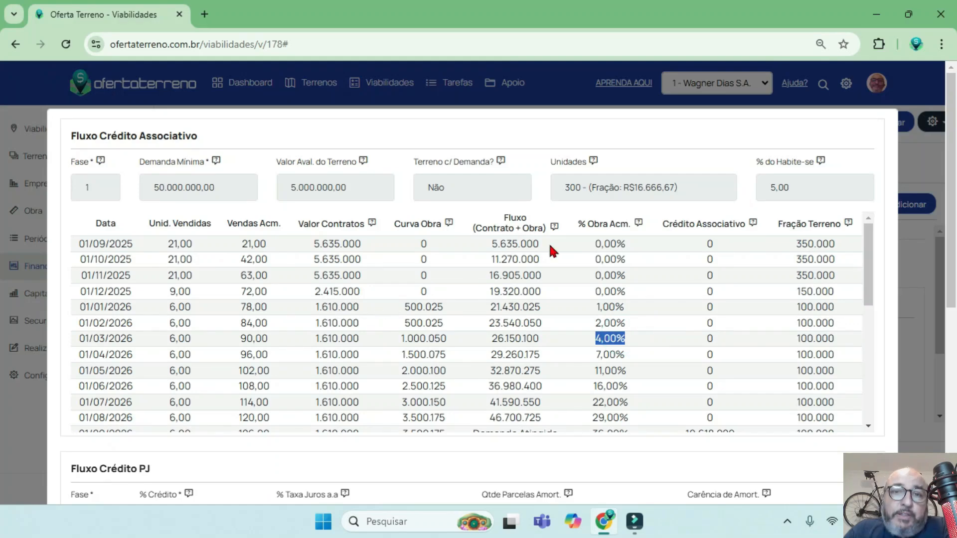
# Compare Valor Contratos with the accumulated Fluxo (Contrato + Obra) for each month from 01/09/2025 to 01/12/2025.
pyautogui.moveTo(545, 243); pyautogui.dragTo(492, 243)
pyautogui.moveTo(367, 244); pyautogui.dragTo(314, 247)
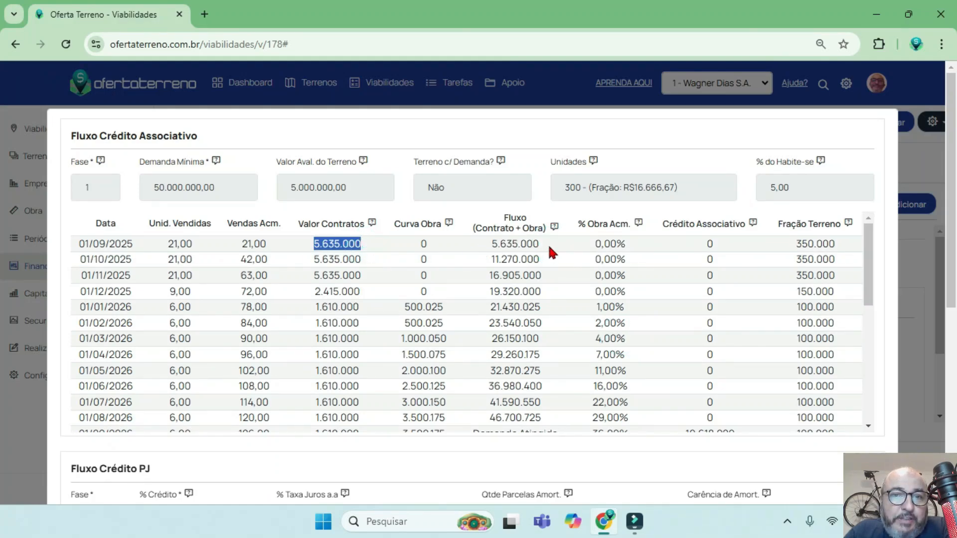
pyautogui.moveTo(548, 245); pyautogui.dragTo(490, 245)
pyautogui.moveTo(367, 260); pyautogui.dragTo(313, 264)
pyautogui.moveTo(548, 260); pyautogui.dragTo(491, 261)
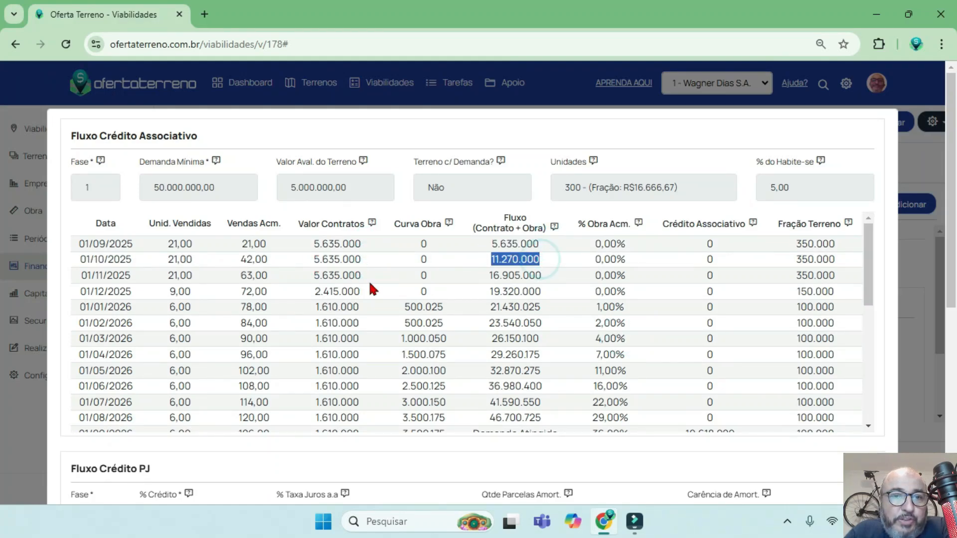
pyautogui.moveTo(369, 275); pyautogui.dragTo(319, 276)
pyautogui.moveTo(543, 276); pyautogui.dragTo(490, 276)
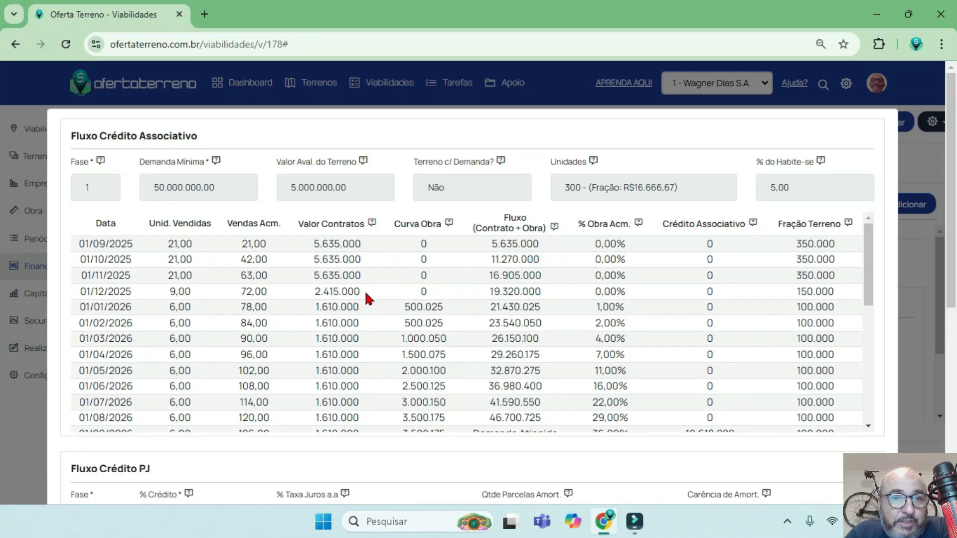
pyautogui.moveTo(365, 291); pyautogui.dragTo(320, 292)
pyautogui.moveTo(545, 293); pyautogui.dragTo(490, 293)
# Examine how Valor Contratos and Curva Obra make up the Fluxo amount for 01/01/2026.
pyautogui.moveTo(369, 306); pyautogui.dragTo(315, 307)
pyautogui.moveTo(448, 308); pyautogui.dragTo(409, 308)
pyautogui.moveTo(549, 304); pyautogui.dragTo(489, 310)
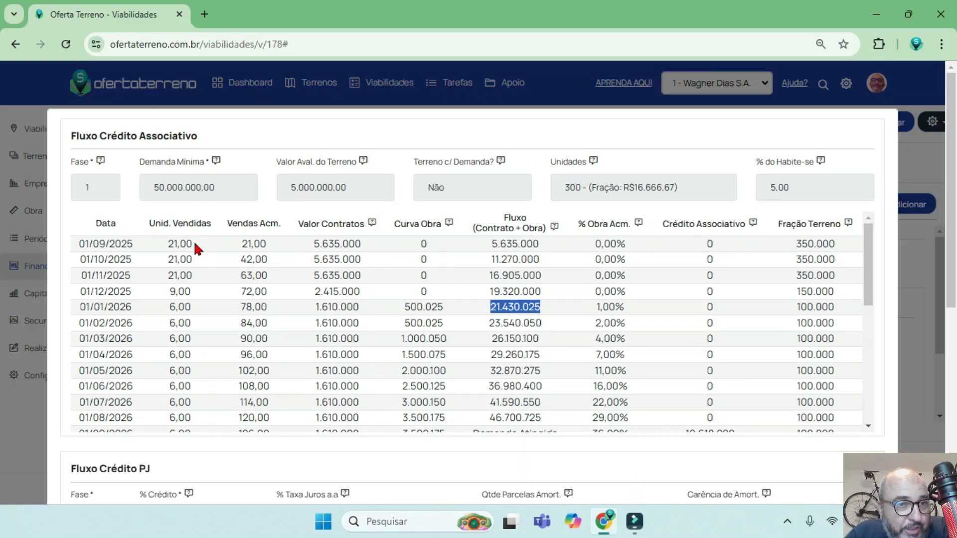
# Examine Vendas Acm. and % Obra Acm. in the associative credit rows around 01/09/2026.
pyautogui.scroll(-3, 265, 340)
pyautogui.click(268, 344)
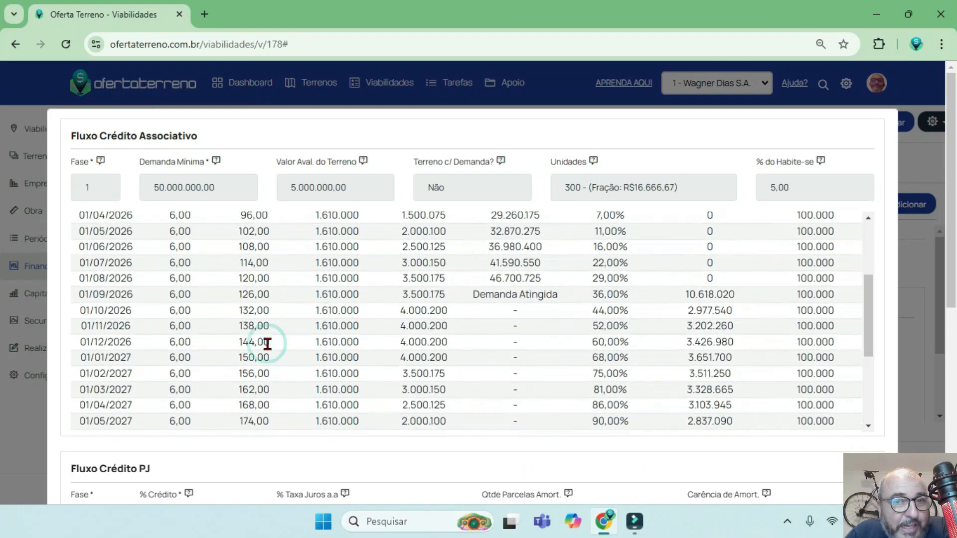
pyautogui.scroll(3, 437, 319)
pyautogui.scroll(-1, 428, 351)
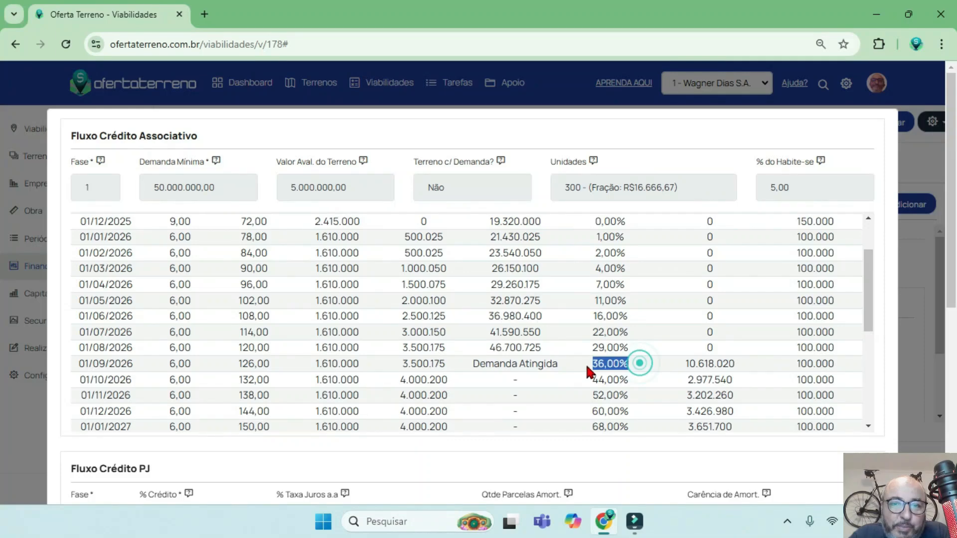
pyautogui.click(640, 351)
# Trace the accumulated Fluxo (Contrato + Obra) column from the first months of 2025 up to 01/09/2026.
pyautogui.scroll(1, 538, 355)
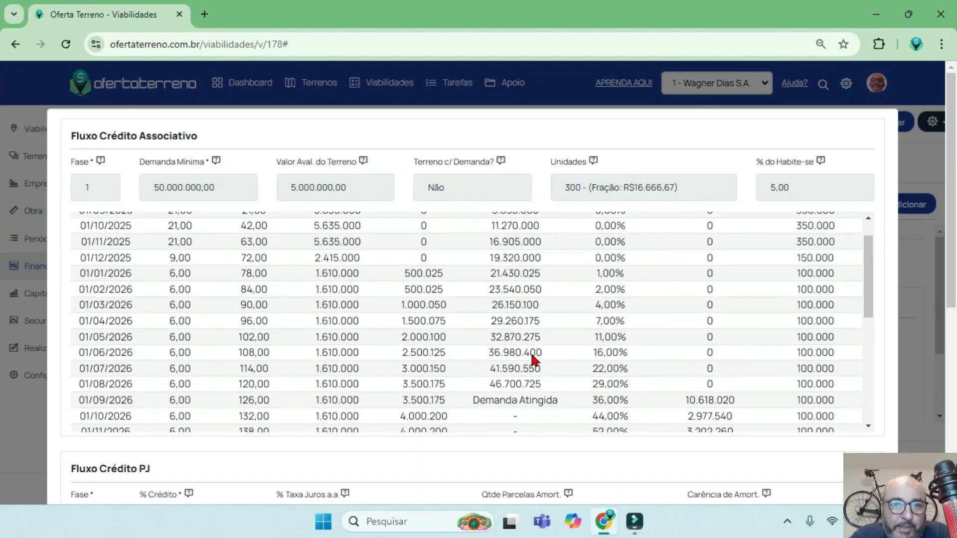
pyautogui.scroll(-1, 539, 358)
pyautogui.scroll(3, 538, 358)
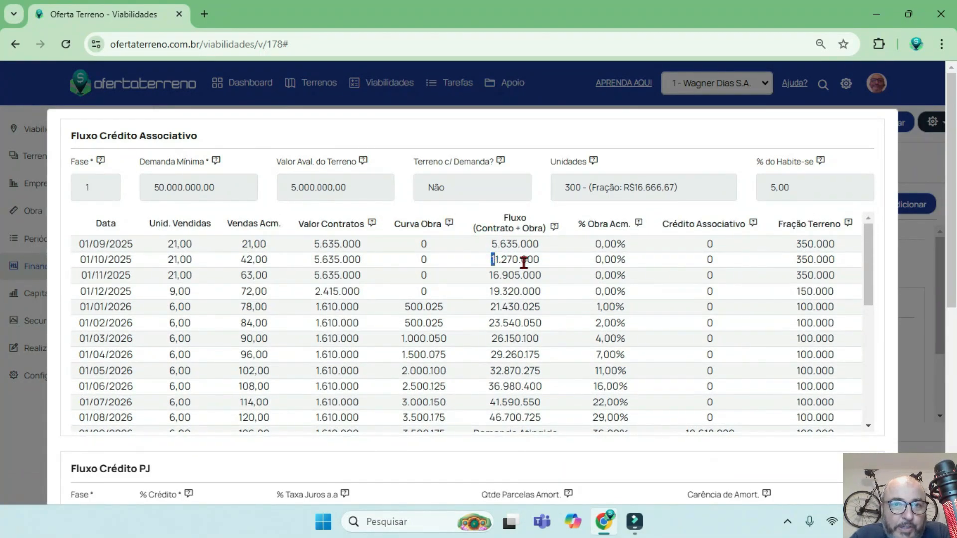
pyautogui.moveTo(495, 288); pyautogui.dragTo(508, 307)
pyautogui.scroll(-1, 498, 307)
pyautogui.scroll(1, 448, 294)
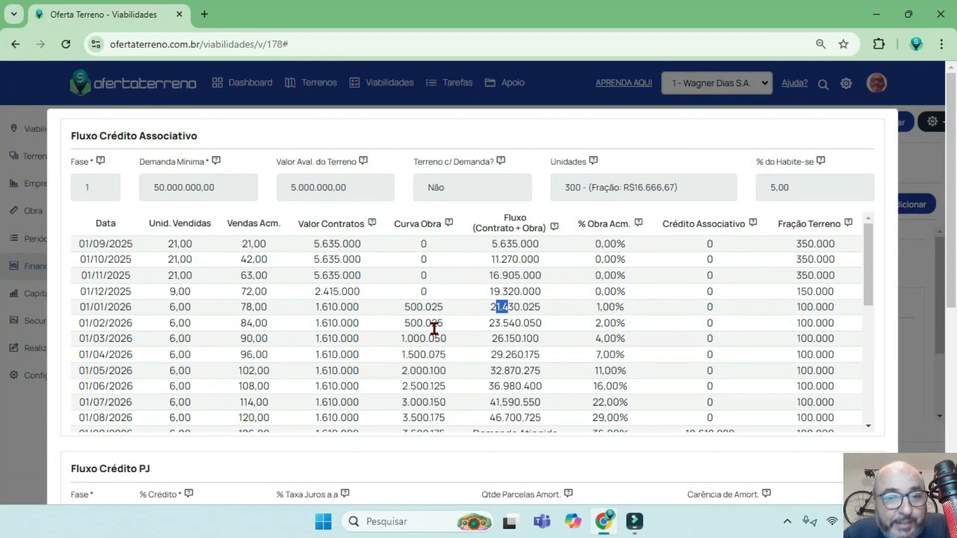
# Compare the Demanda Mínima with the Fluxo entries for 01/08/2026 and 01/09/2026.
pyautogui.scroll(-2, 494, 344)
pyautogui.moveTo(555, 295); pyautogui.dragTo(450, 293)
pyautogui.doubleClick(219, 187)
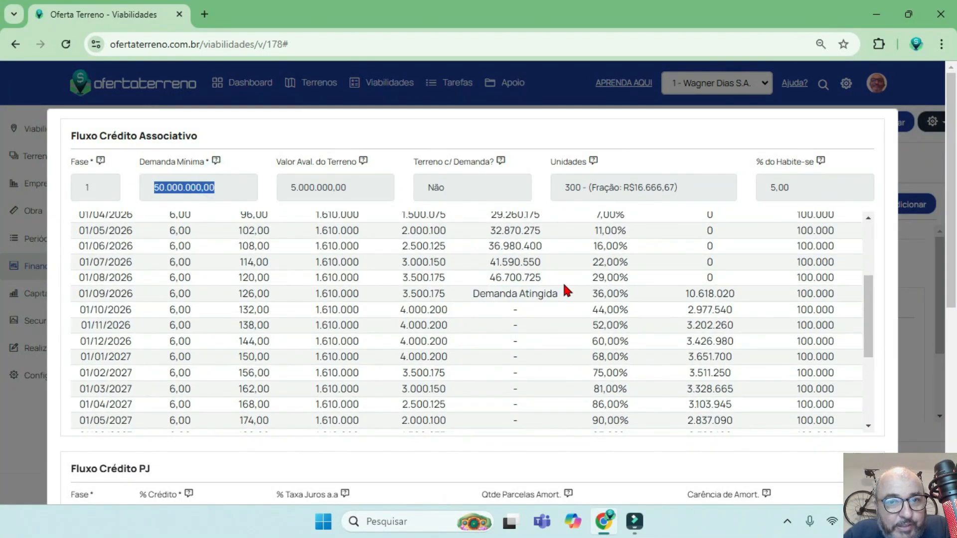
pyautogui.doubleClick(546, 277)
pyautogui.click(567, 294)
pyautogui.tripleClick(567, 294)
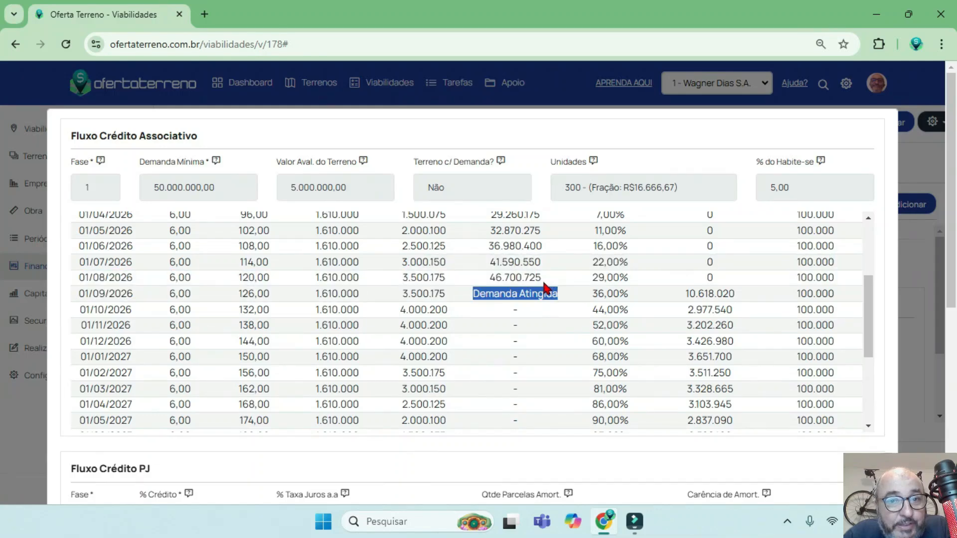
# Examine Valor Contratos and Curva Obra for 01/09/2026 alongside that month's Fluxo entry.
pyautogui.moveTo(449, 299); pyautogui.dragTo(322, 295)
pyautogui.scroll(1, 571, 298)
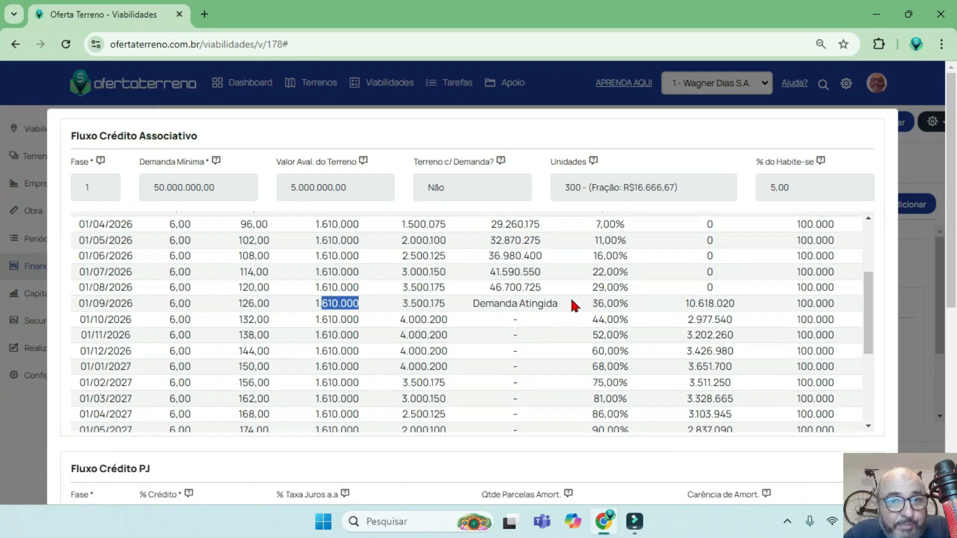
pyautogui.scroll(3, 571, 304)
pyautogui.scroll(-3, 577, 299)
pyautogui.moveTo(577, 295); pyautogui.dragTo(486, 295)
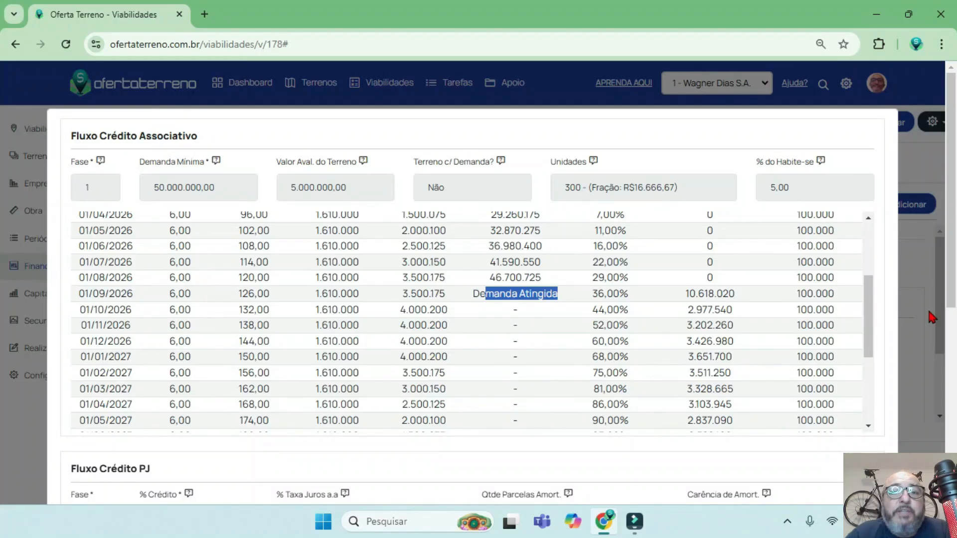
# Examine the Crédito Associativo amount for 01/09/2026 together with its Vendas Acm. and % Obra Acm.
pyautogui.moveTo(737, 293); pyautogui.dragTo(685, 295)
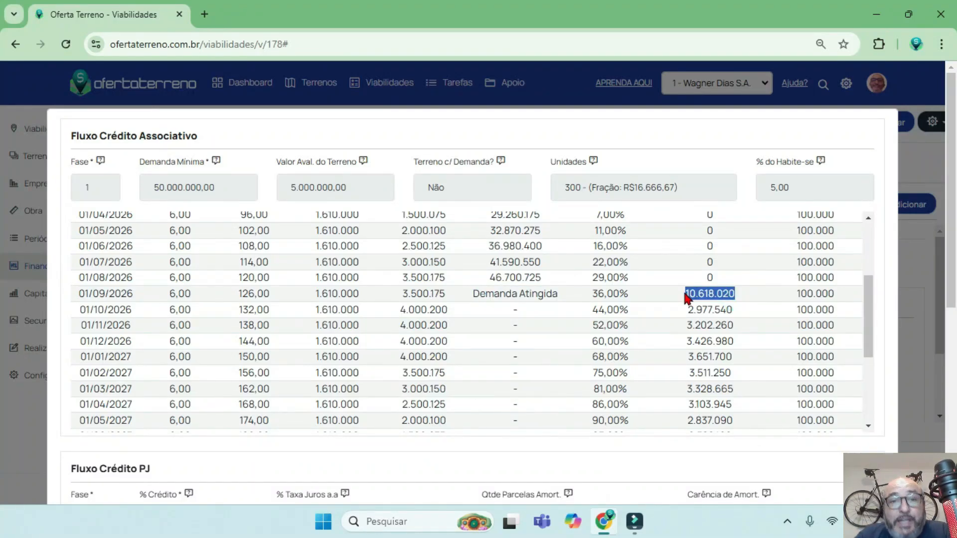
pyautogui.moveTo(274, 293); pyautogui.dragTo(238, 294)
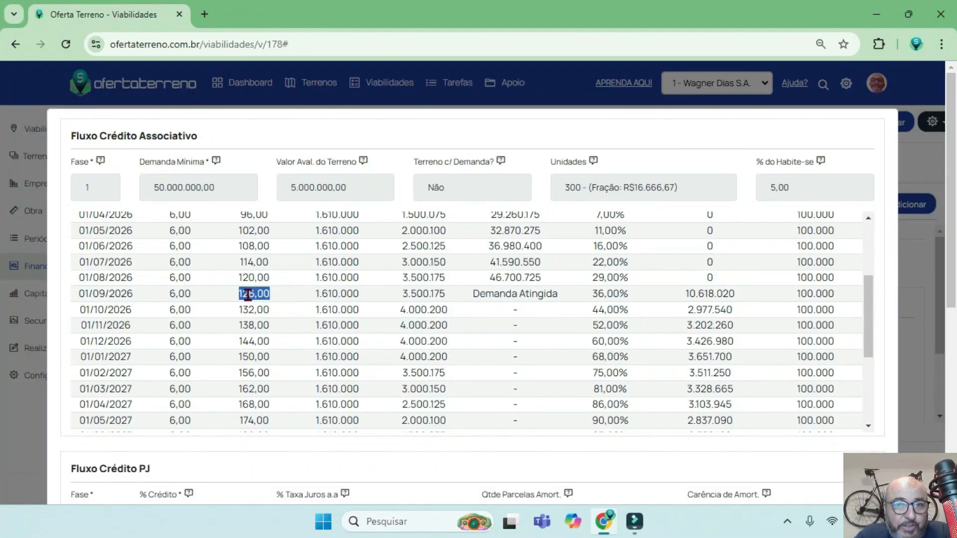
pyautogui.moveTo(631, 293); pyautogui.dragTo(591, 294)
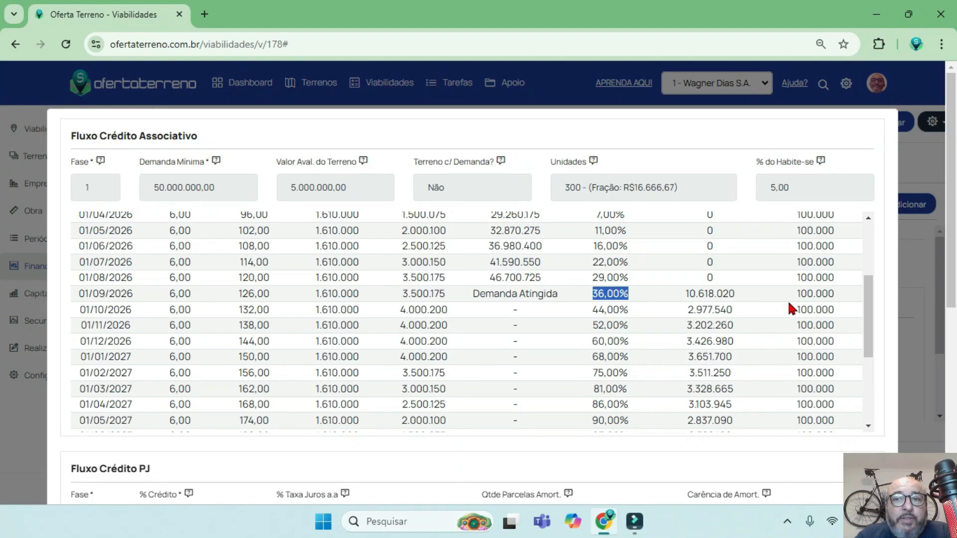
pyautogui.scroll(5, 777, 270)
pyautogui.scroll(-6, 807, 254)
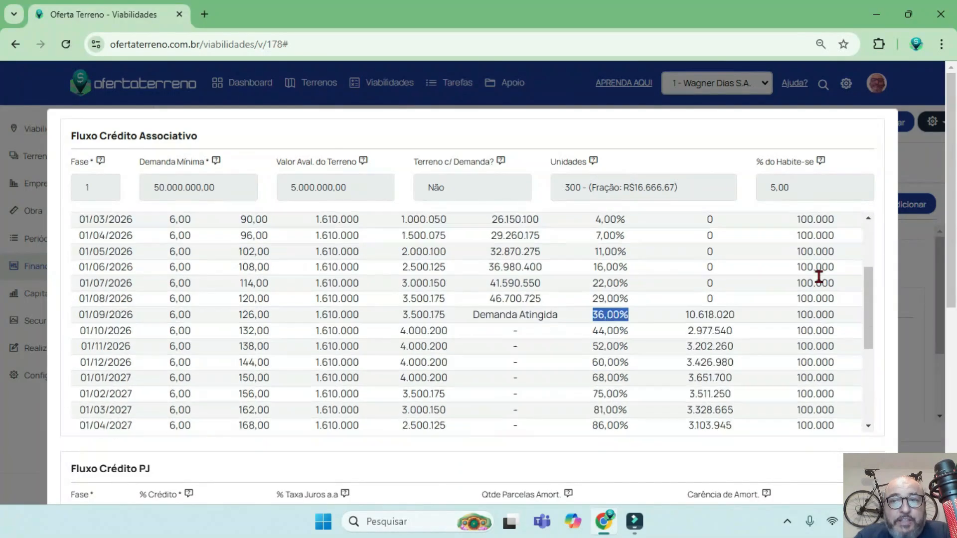
# Review the remaining associative credit rows through 01/03/2028 and the note at the end of the table.
pyautogui.scroll(-2, 818, 256)
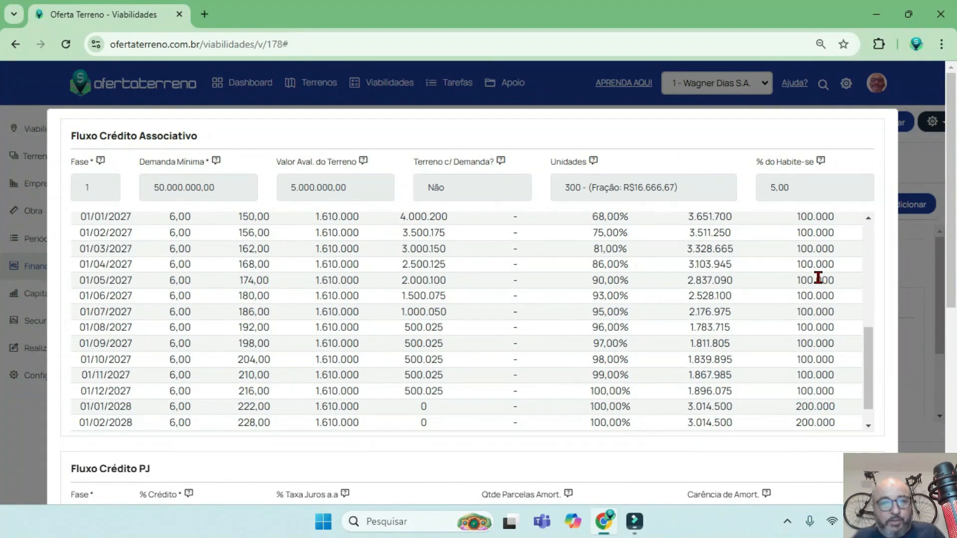
pyautogui.scroll(-1, 452, 241)
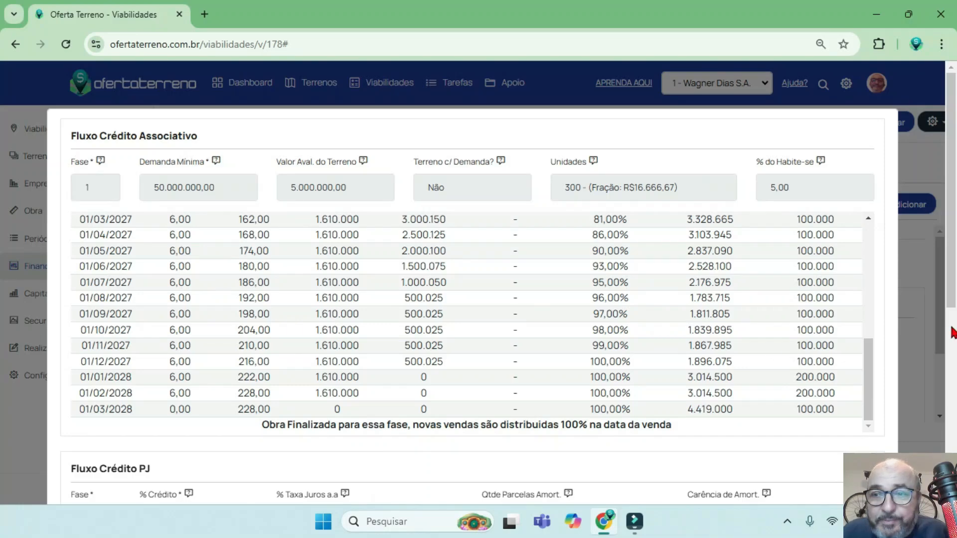
pyautogui.moveTo(950, 282); pyautogui.dragTo(950, 289)
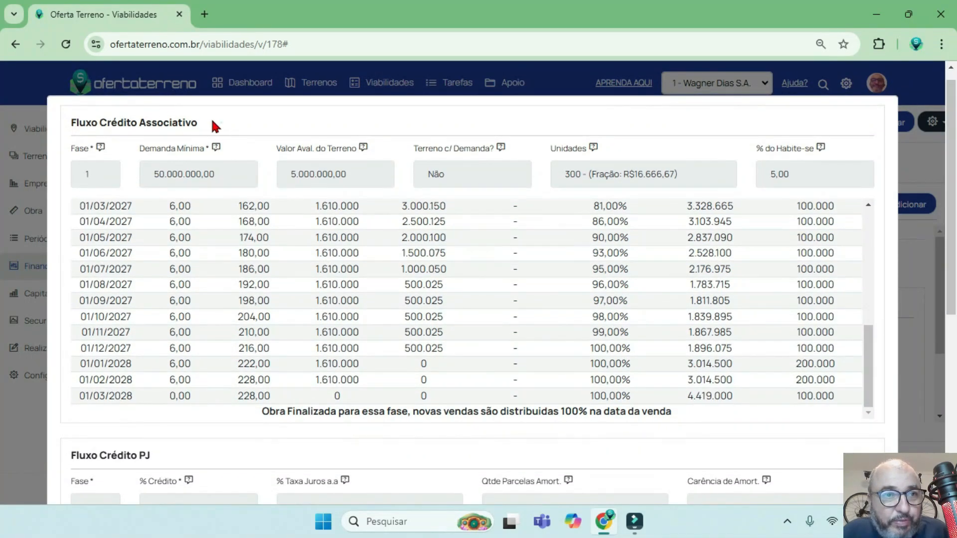
# Compare the Fluxo Crédito Associativo and Fluxo Crédito PJ sections, and check the associative Demanda Atingida entry for 01/09/2026.
pyautogui.moveTo(214, 123); pyautogui.dragTo(69, 122)
pyautogui.moveTo(951, 256); pyautogui.dragTo(893, 423)
pyautogui.tripleClick(149, 127)
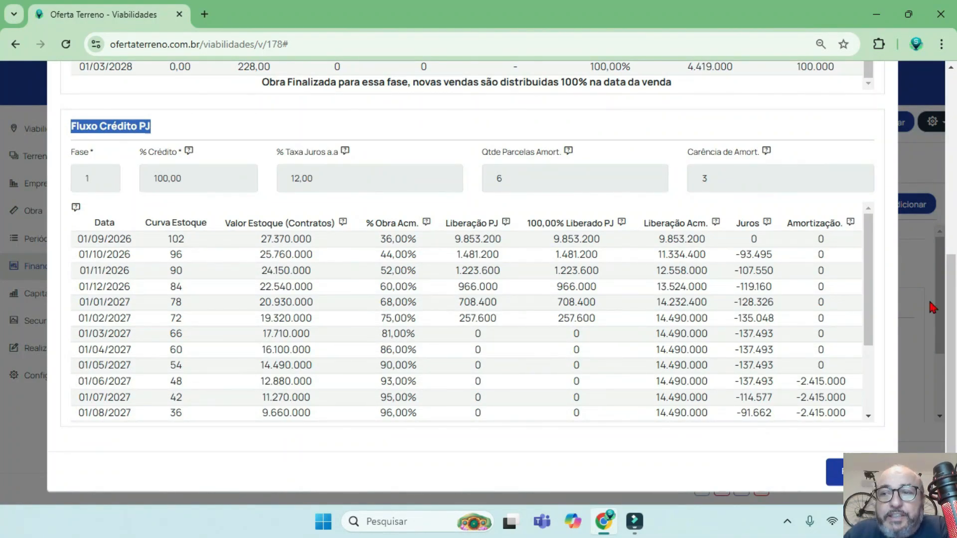
pyautogui.moveTo(951, 300); pyautogui.dragTo(931, 158)
pyautogui.moveTo(864, 303); pyautogui.dragTo(865, 242)
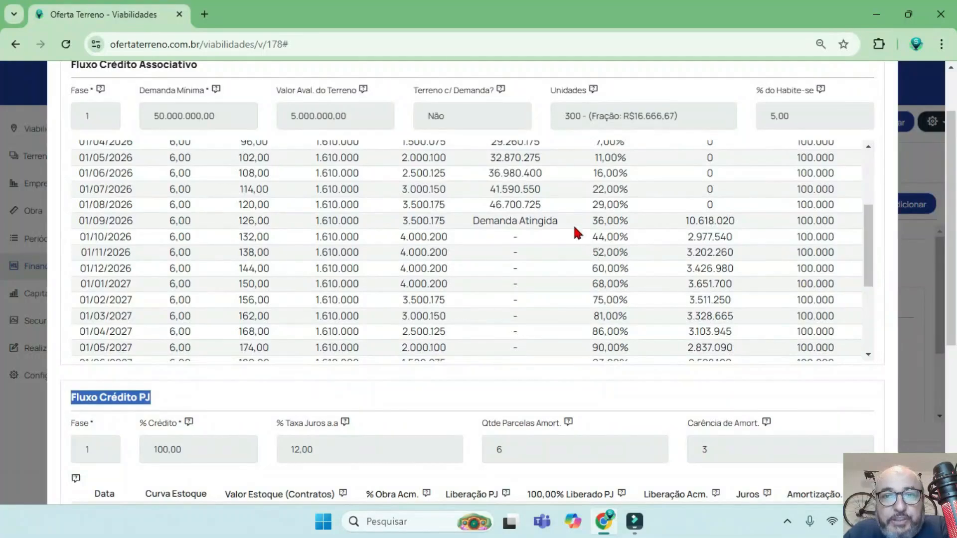
pyautogui.moveTo(572, 220); pyautogui.dragTo(473, 219)
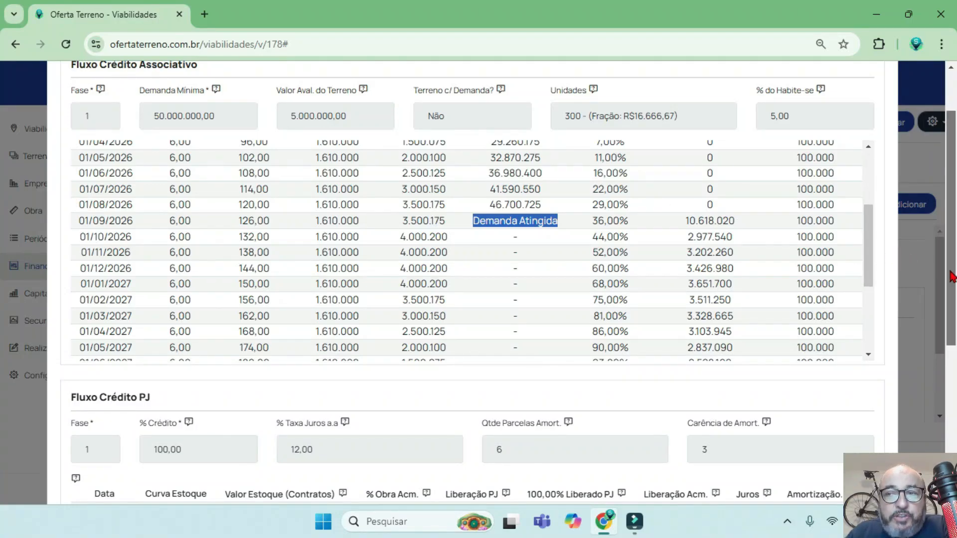
# View the Fluxo Crédito PJ section and check its % Crédito parameter.
pyautogui.moveTo(951, 270); pyautogui.dragTo(940, 423)
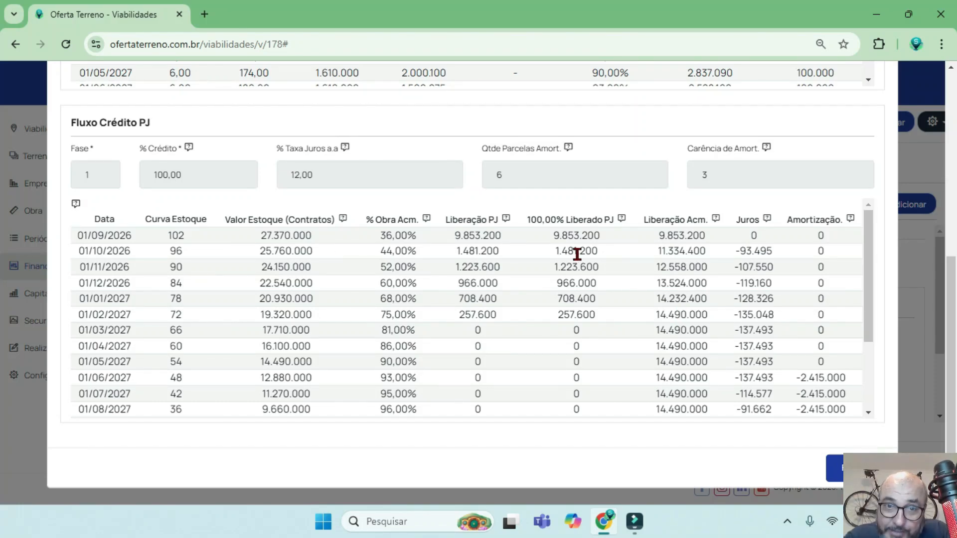
pyautogui.moveTo(868, 216); pyautogui.dragTo(868, 217)
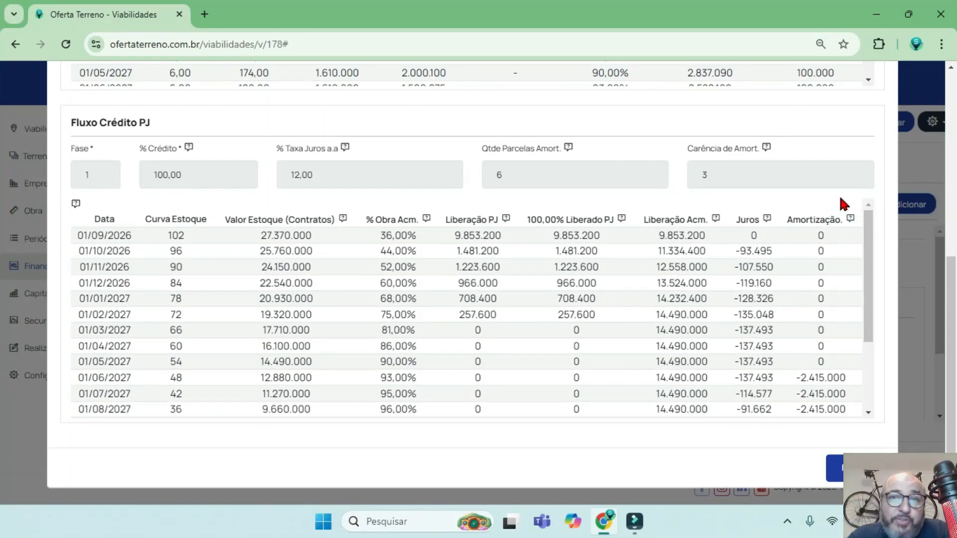
pyautogui.click(868, 219)
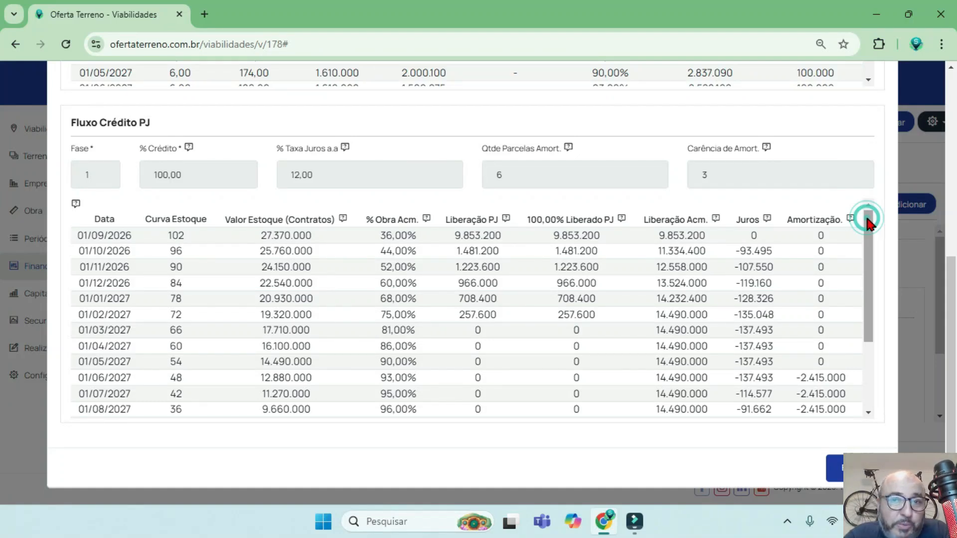
pyautogui.moveTo(157, 120); pyautogui.dragTo(60, 128)
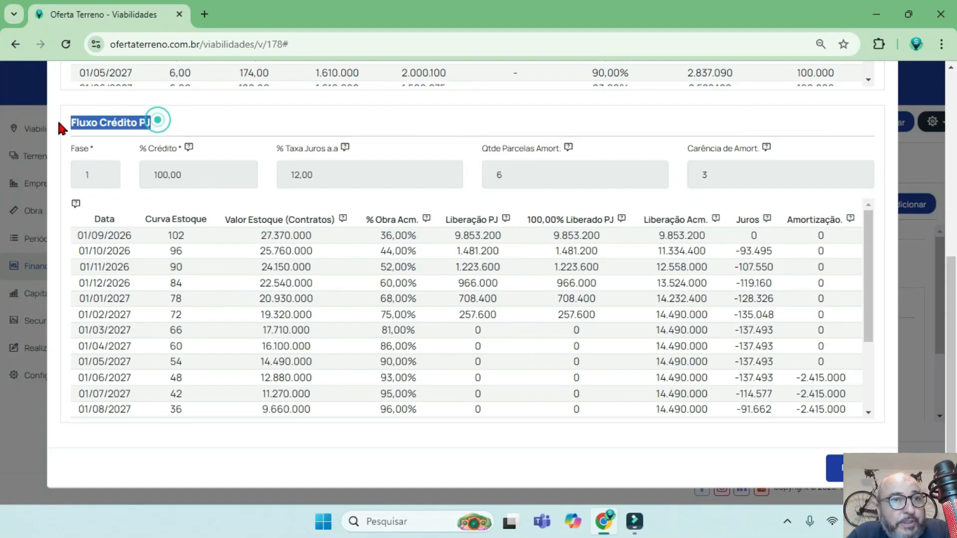
pyautogui.moveTo(198, 174); pyautogui.dragTo(144, 173)
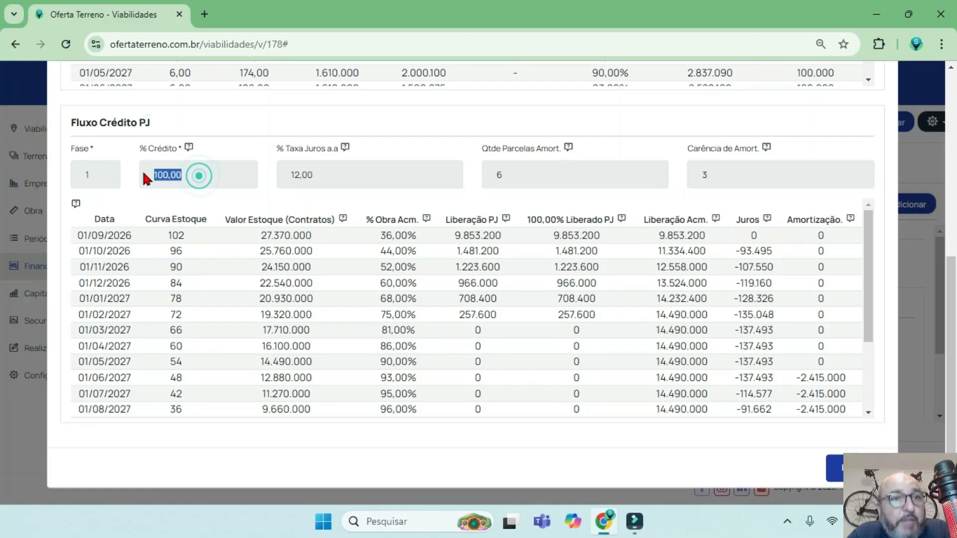
# Examine Curva Estoque and Valor Estoque (Contratos) in the PJ credit flow from 01/09/2026 to 01/11/2026.
pyautogui.click(206, 239)
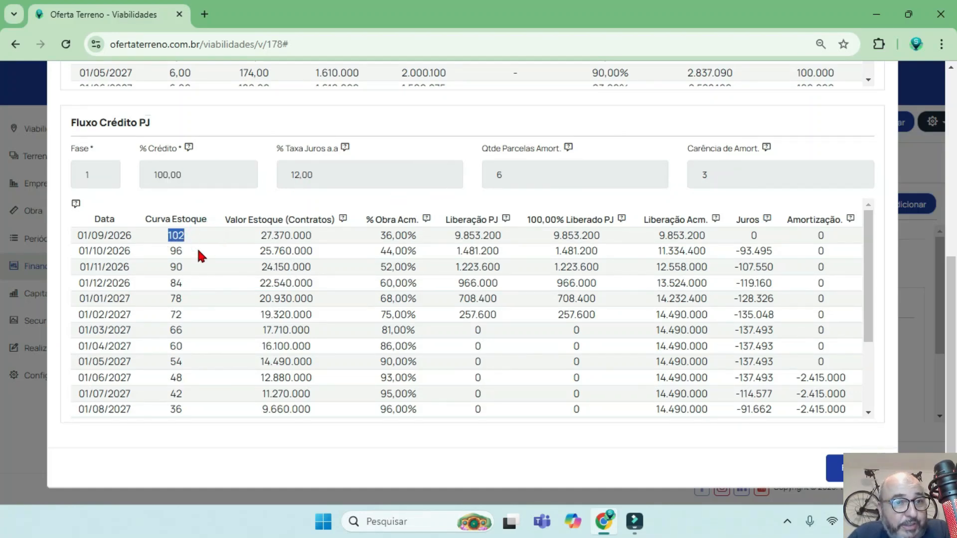
pyautogui.moveTo(197, 250); pyautogui.dragTo(175, 255)
pyautogui.moveTo(331, 230); pyautogui.dragTo(255, 238)
pyautogui.moveTo(329, 248); pyautogui.dragTo(248, 249)
pyautogui.moveTo(343, 267); pyautogui.dragTo(255, 266)
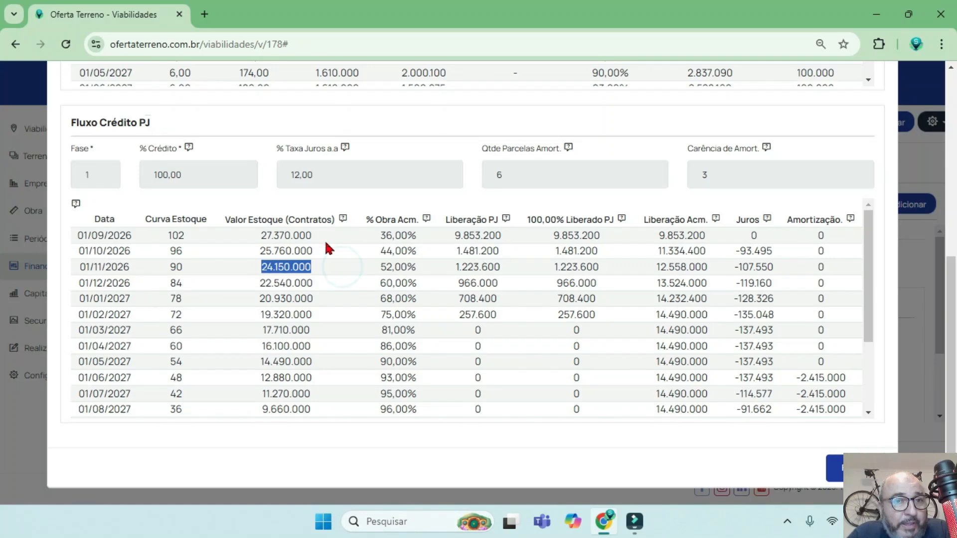
pyautogui.moveTo(330, 237)
pyautogui.mouseDown()
pyautogui.moveTo(253, 236)
pyautogui.moveTo(333, 223)
pyautogui.mouseUp()
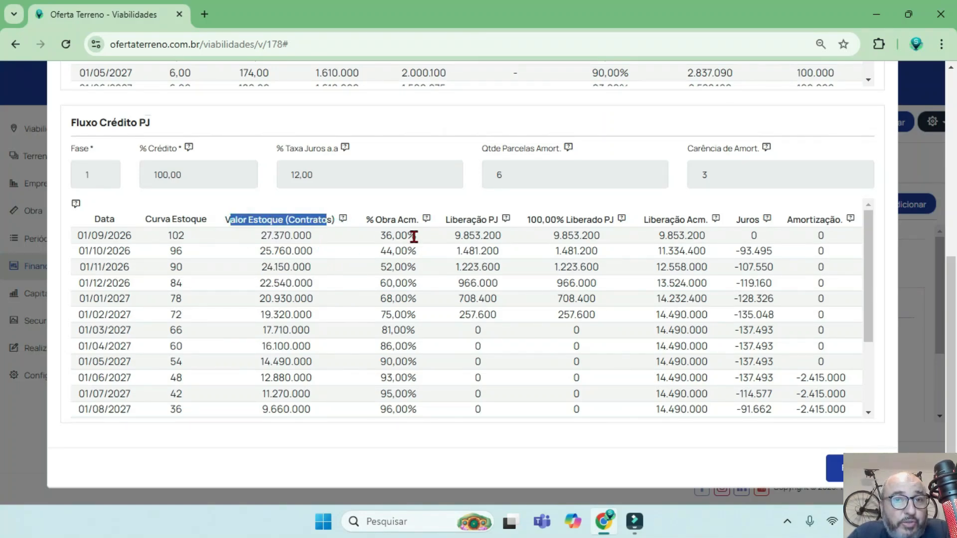
# Examine % Obra Acm., Liberação PJ and 100,00% Liberado PJ in the PJ credit flow, starting from 01/09/2026.
pyautogui.moveTo(417, 233); pyautogui.dragTo(369, 243)
pyautogui.moveTo(505, 234); pyautogui.dragTo(456, 268)
pyautogui.moveTo(501, 295); pyautogui.dragTo(456, 301)
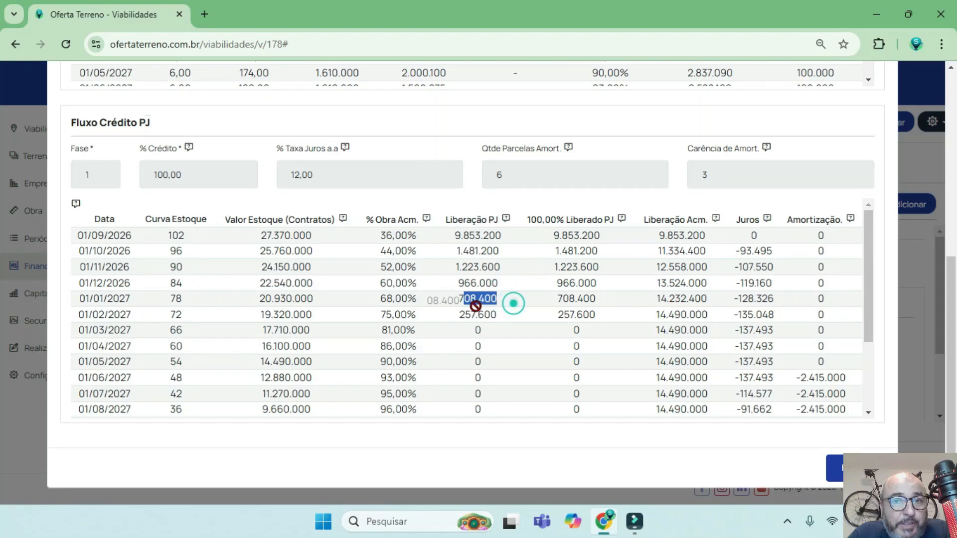
pyautogui.scroll(2, 548, 299)
pyautogui.click(606, 307)
pyautogui.moveTo(607, 307); pyautogui.dragTo(445, 304)
pyautogui.moveTo(607, 302); pyautogui.dragTo(538, 307)
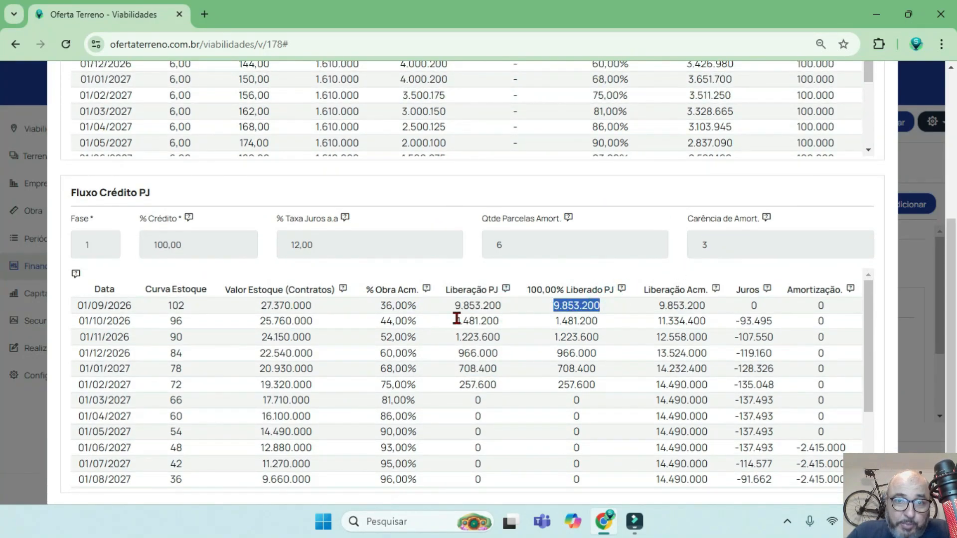
# Examine how Liberação Acm. progresses in the PJ credit flow from 01/09/2026 to 01/03/2028.
pyautogui.moveTo(707, 305); pyautogui.dragTo(659, 305)
pyautogui.scroll(-2, 663, 319)
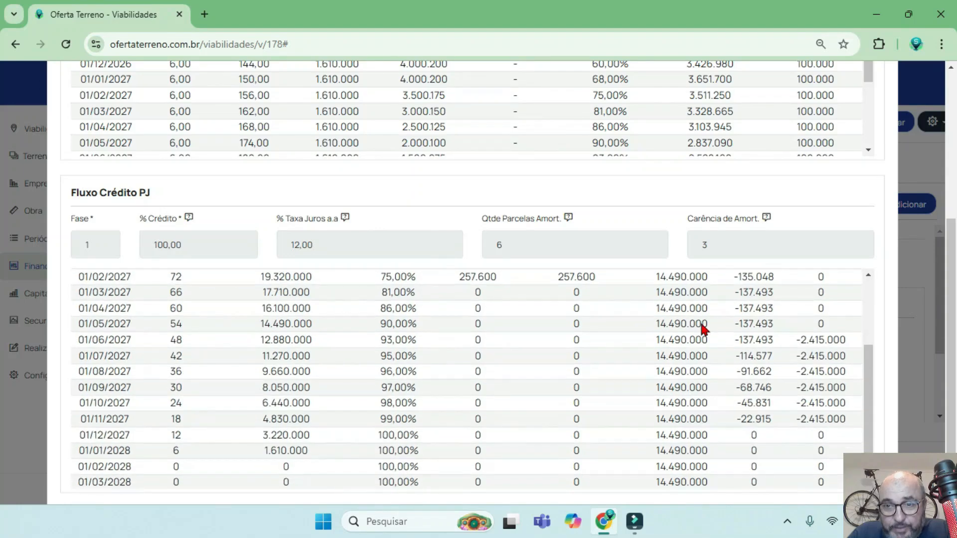
pyautogui.scroll(2, 663, 319)
pyautogui.scroll(-2, 679, 397)
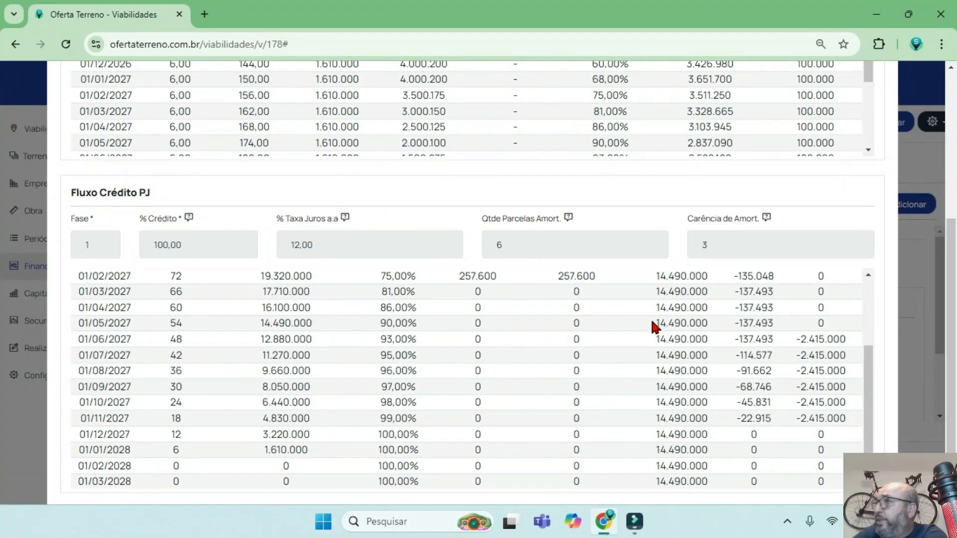
# Examine Liberação Acm. at 01/02/2027 and how the monthly Juros evolve in the PJ credit flow.
pyautogui.scroll(1, 653, 323)
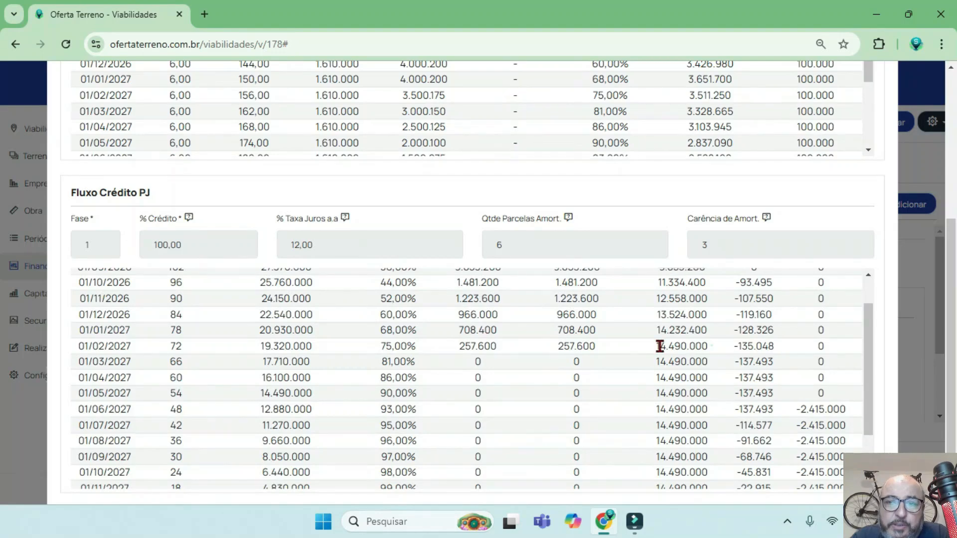
pyautogui.moveTo(659, 346); pyautogui.dragTo(730, 345)
pyautogui.scroll(1, 658, 349)
pyautogui.moveTo(789, 321); pyautogui.dragTo(732, 374)
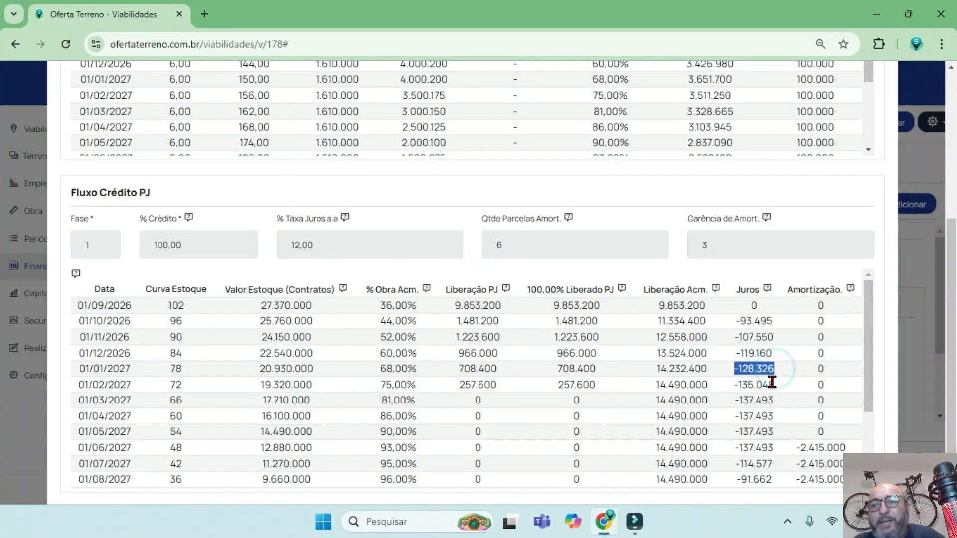
pyautogui.moveTo(869, 312); pyautogui.dragTo(791, 357)
pyautogui.scroll(1, 698, 372)
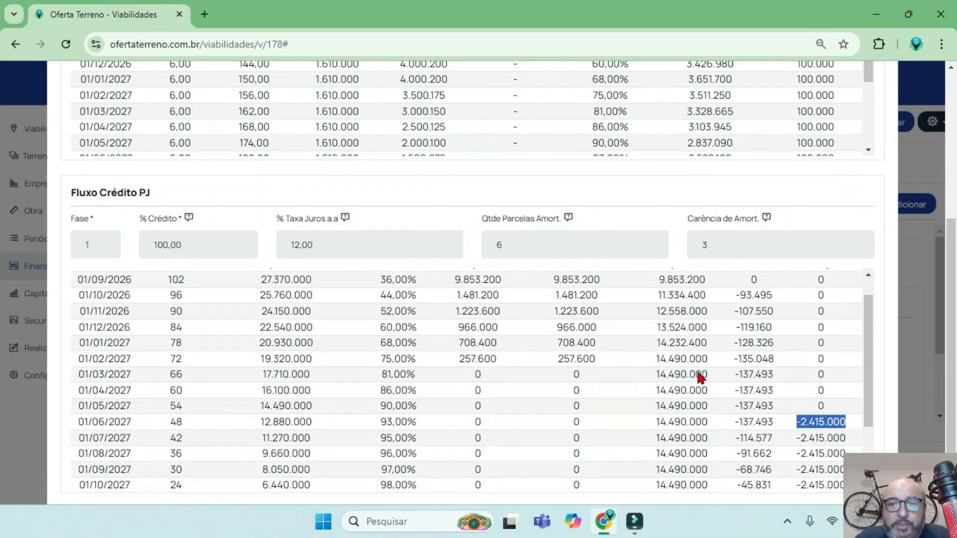
# Compare 100,00% Liberado PJ from 01/03/2027 to 01/05/2027 with the Amortização values from 01/06/2027 onward.
pyautogui.moveTo(590, 372); pyautogui.dragTo(568, 391)
pyautogui.moveTo(591, 403); pyautogui.dragTo(563, 407)
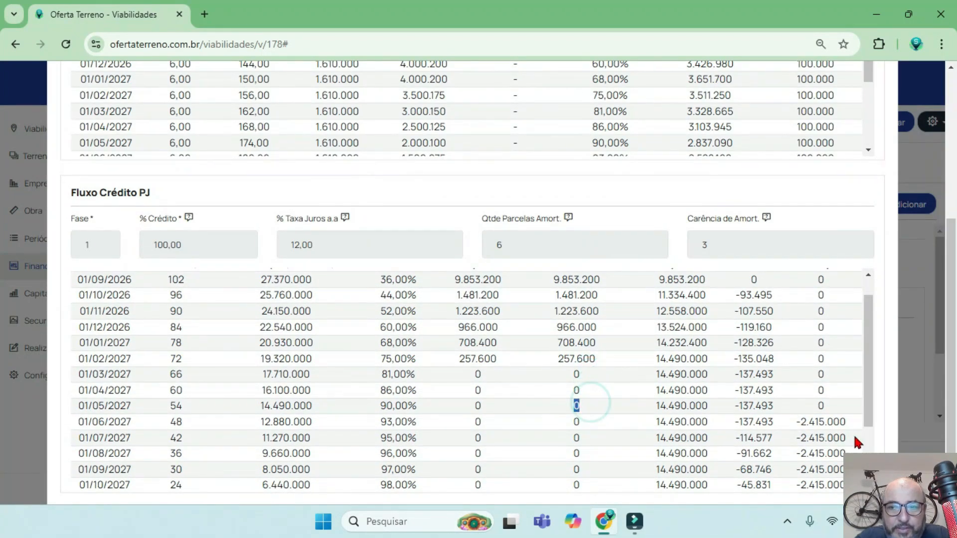
pyautogui.moveTo(850, 421); pyautogui.dragTo(784, 421)
pyautogui.scroll(-1, 787, 419)
pyautogui.moveTo(853, 367); pyautogui.dragTo(783, 389)
pyautogui.moveTo(847, 399); pyautogui.dragTo(798, 410)
# Review the PJ credit's amortization installments, grace period, interest rate and credit percentage, and close the flow.
pyautogui.moveTo(539, 245); pyautogui.dragTo(479, 247)
pyautogui.moveTo(731, 240); pyautogui.dragTo(663, 244)
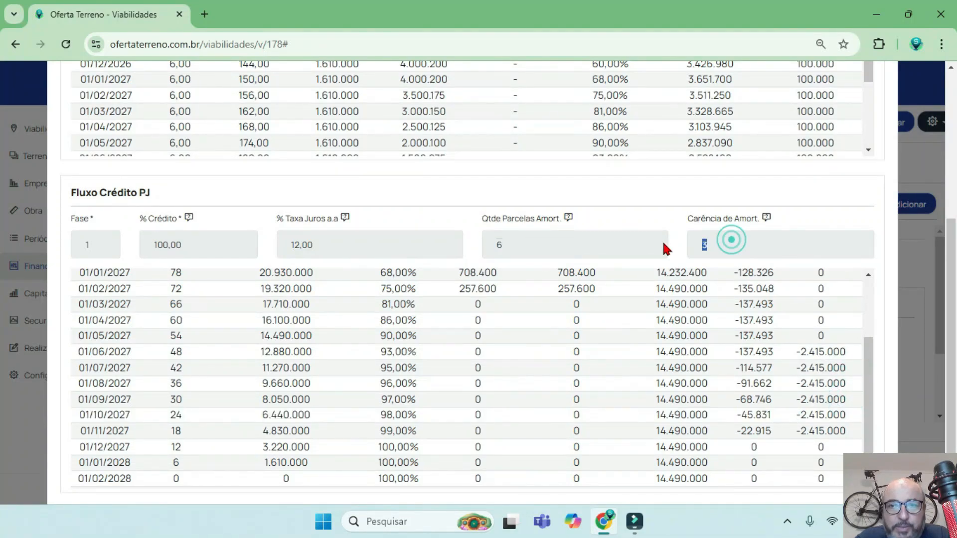
pyautogui.moveTo(370, 242); pyautogui.dragTo(294, 246)
pyautogui.moveTo(209, 245); pyautogui.dragTo(151, 246)
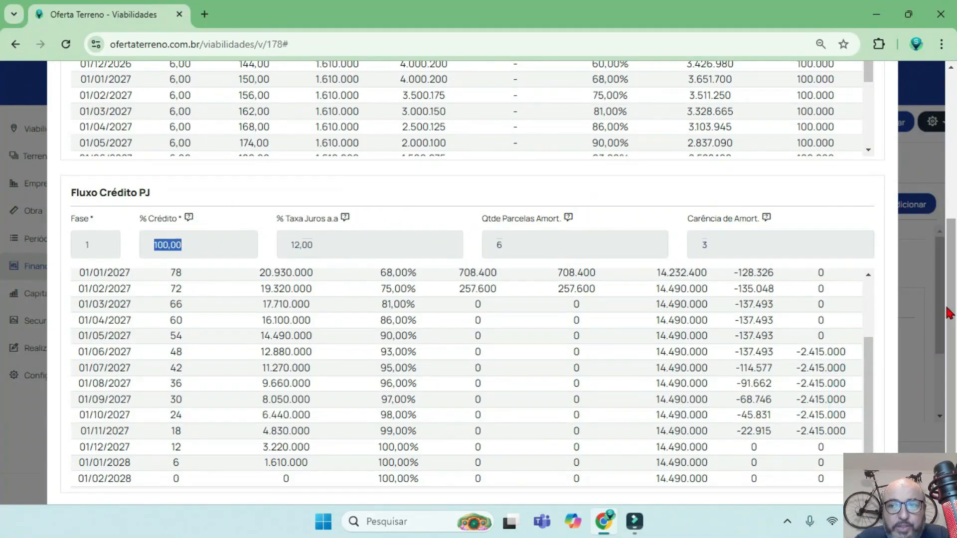
pyautogui.scroll(-2, 948, 313)
pyautogui.scroll(-1, 862, 404)
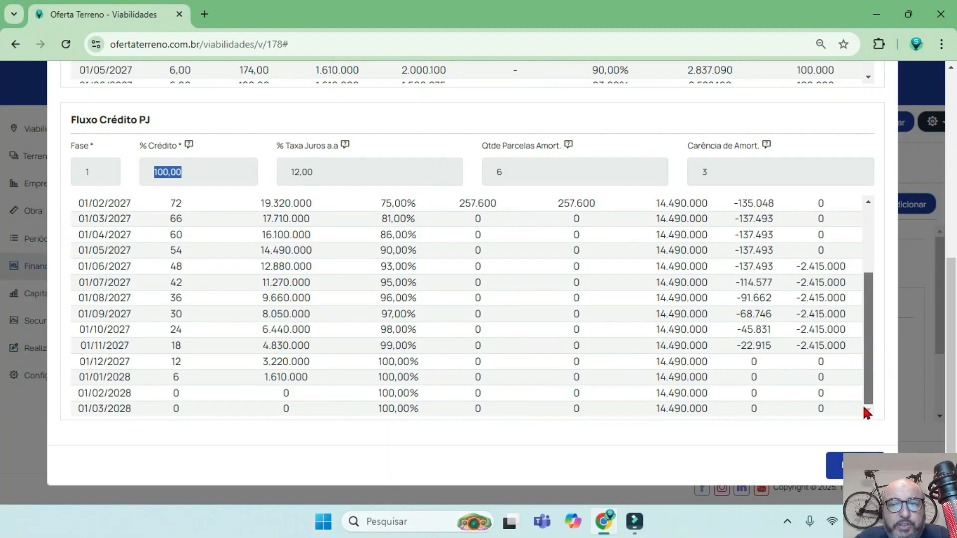
pyautogui.scroll(5, 863, 405)
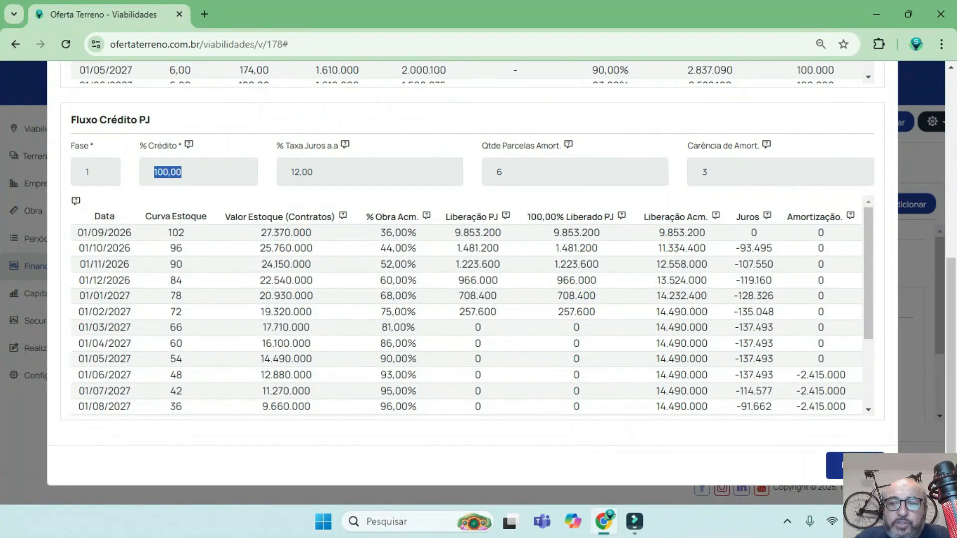
pyautogui.click(855, 465)
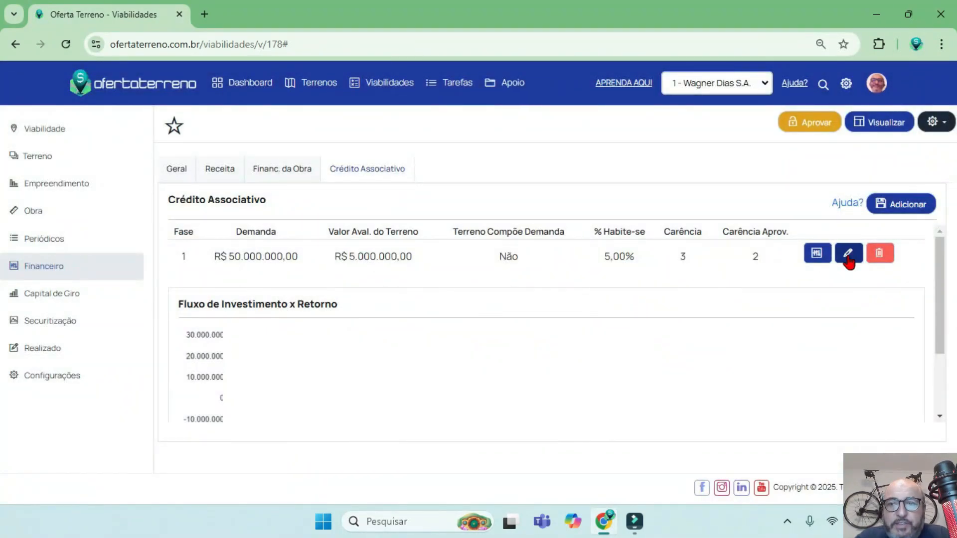
# Set Terreno compõe Demanda? to Sim in the phase 1 associative credit and save the change.
pyautogui.click(847, 254)
pyautogui.click(780, 187)
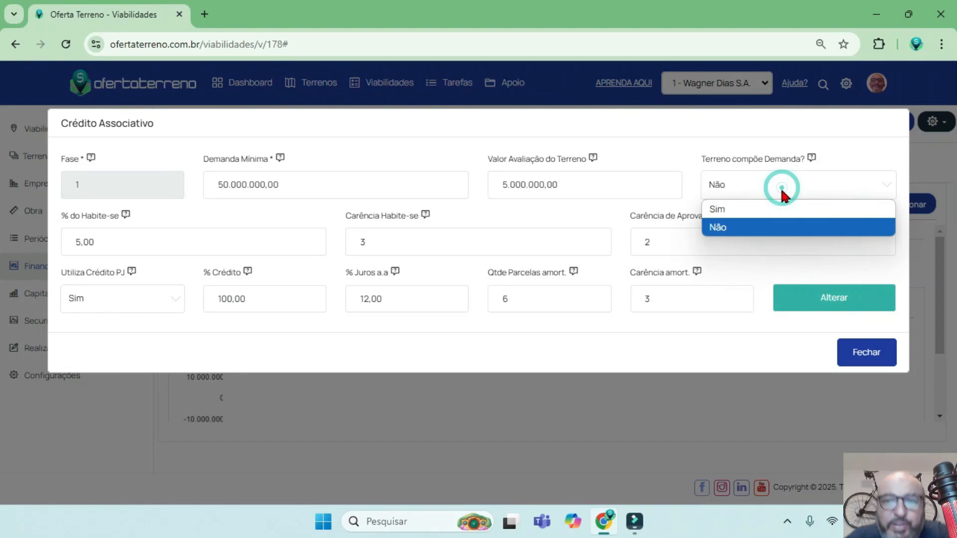
pyautogui.click(761, 208)
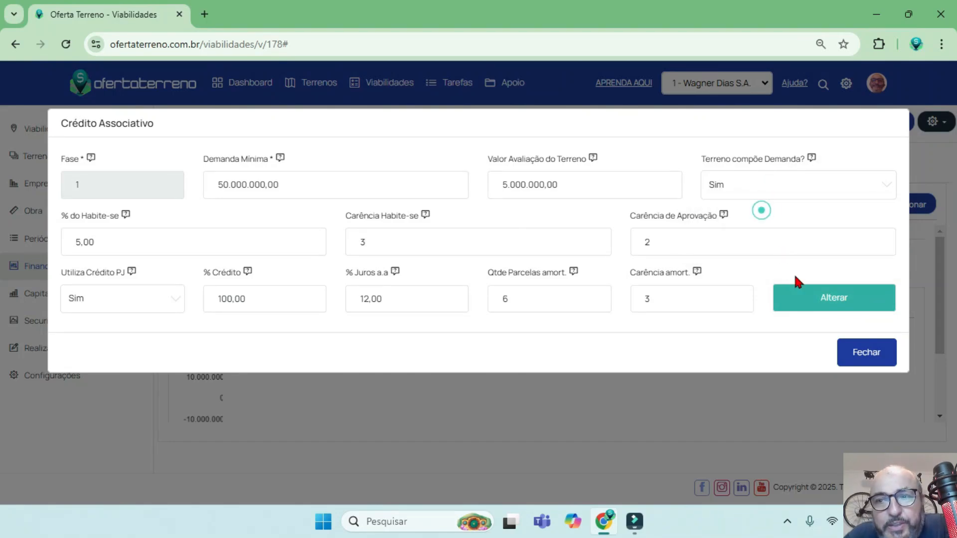
pyautogui.click(831, 301)
pyautogui.click(848, 349)
# Open the associative credit flow, examine Fração Terreno around the month demand is reached through 01/03/2028, and close it.
pyautogui.click(820, 251)
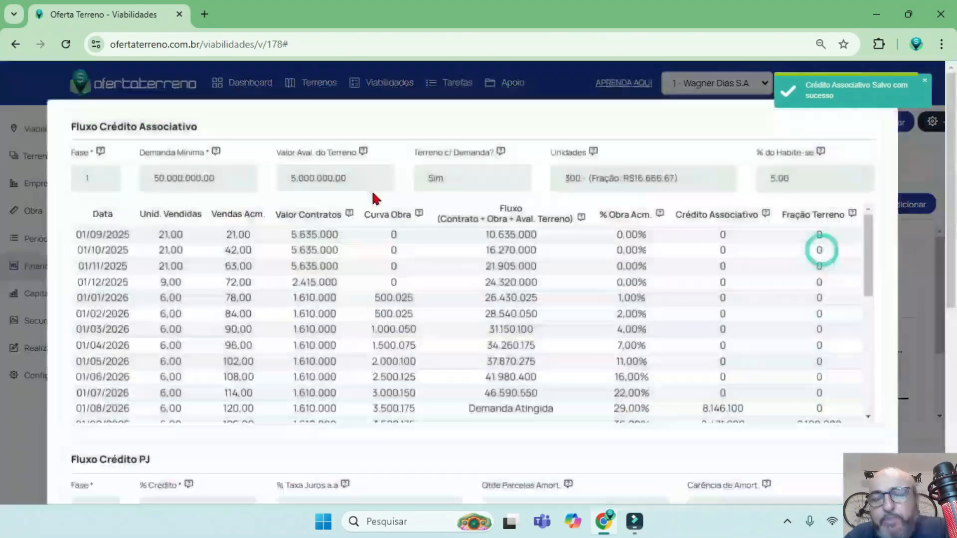
pyautogui.doubleClick(826, 257)
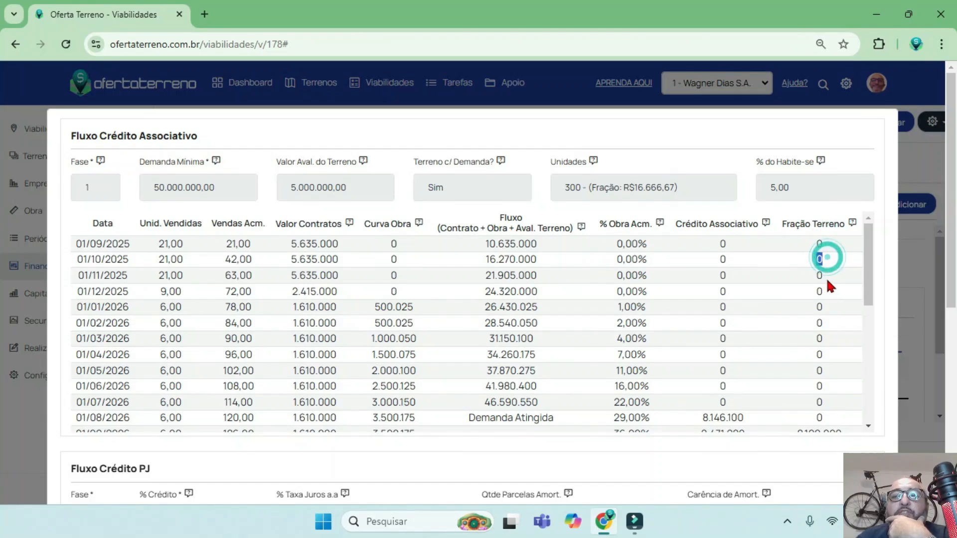
pyautogui.doubleClick(821, 291)
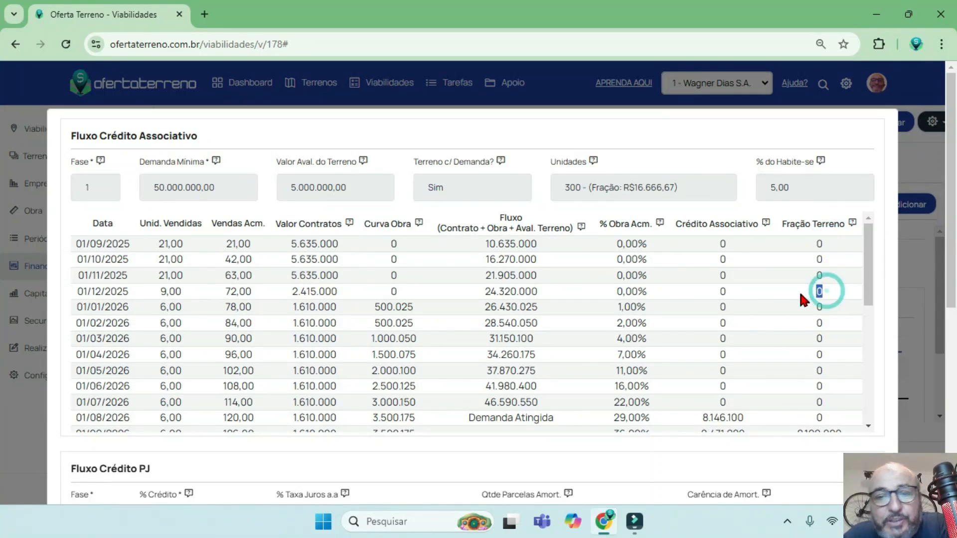
pyautogui.scroll(-3, 798, 289)
pyautogui.moveTo(553, 278); pyautogui.dragTo(476, 278)
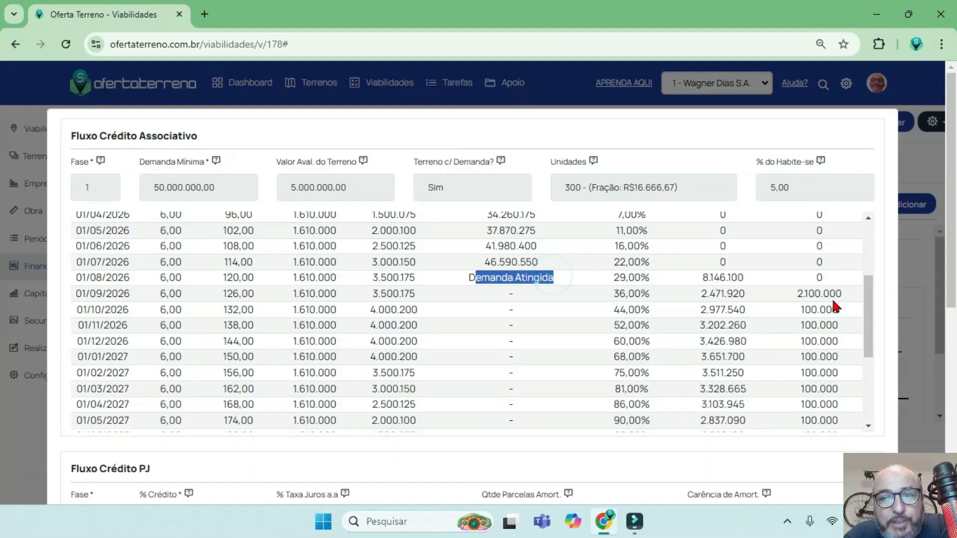
pyautogui.doubleClick(837, 294)
pyautogui.scroll(3, 674, 306)
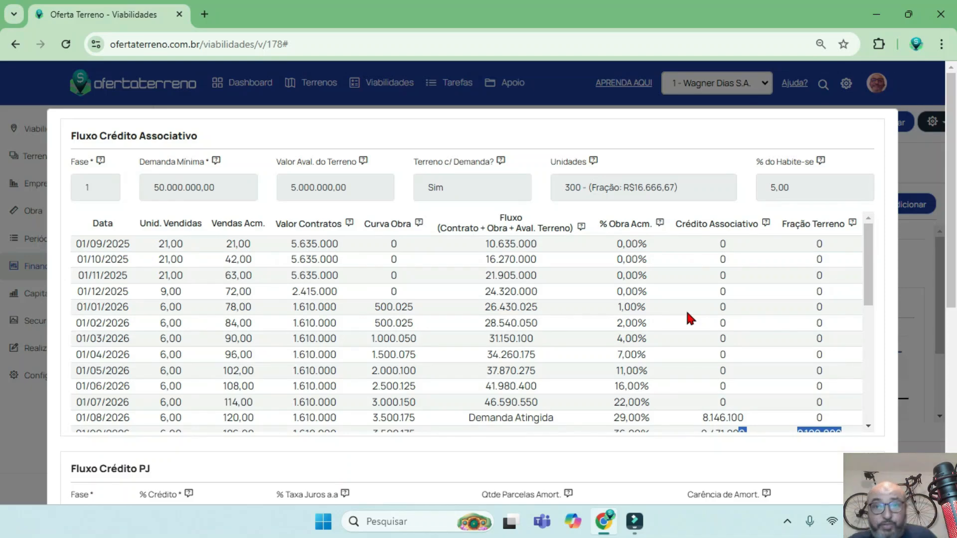
pyautogui.scroll(-6, 850, 364)
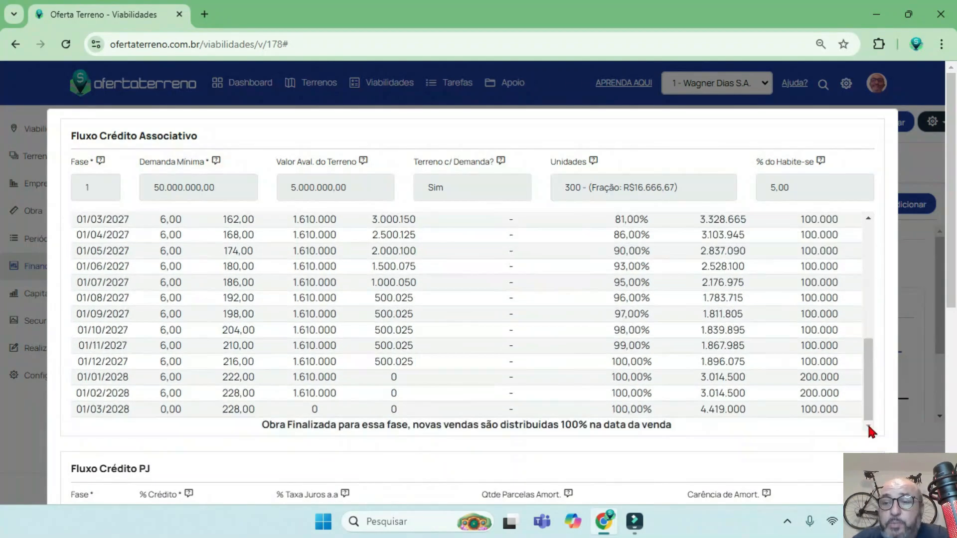
pyautogui.scroll(-5, 865, 434)
pyautogui.click(917, 264)
# Set Valor Avaliação do Terreno to 10.000.000,00 and Terreno compõe Demanda? to Não in the phase 1 credit, and save.
pyautogui.click(847, 253)
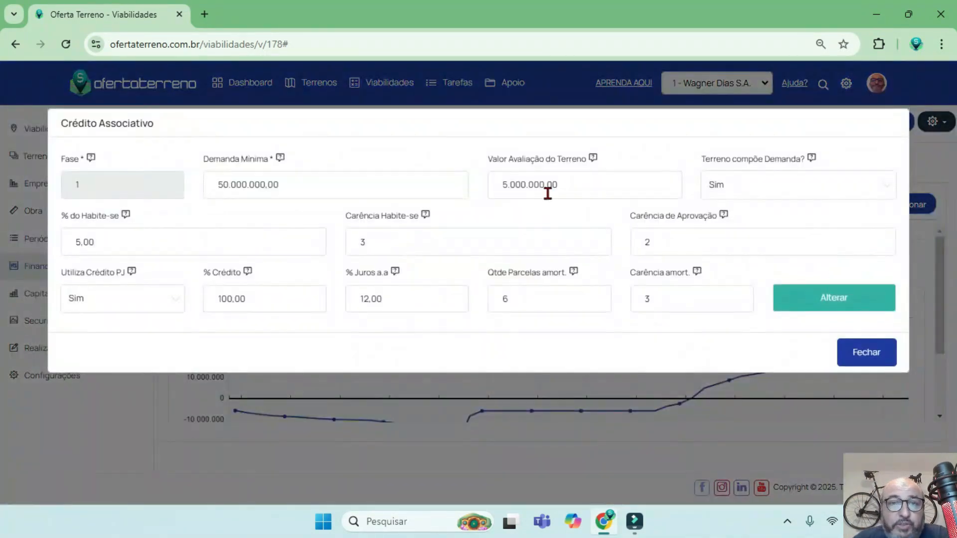
pyautogui.moveTo(568, 183); pyautogui.dragTo(474, 180)
pyautogui.write('1000000')
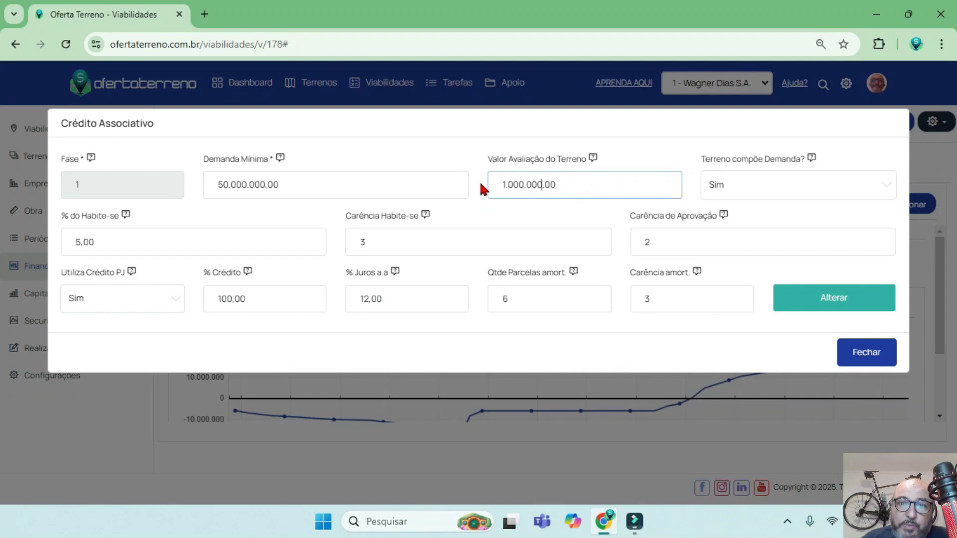
pyautogui.click(741, 185)
pyautogui.click(736, 225)
pyautogui.click(521, 184)
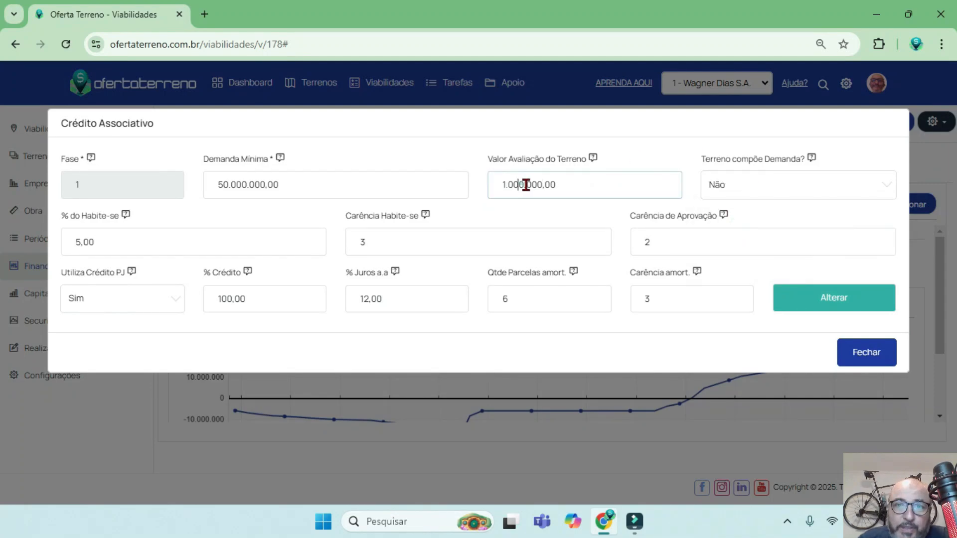
pyautogui.write('0')
pyautogui.click(832, 296)
# Open the associative credit flow, examine Fração Terreno from 01/09/2025 and the month demand is reached, and close it.
pyautogui.click(818, 256)
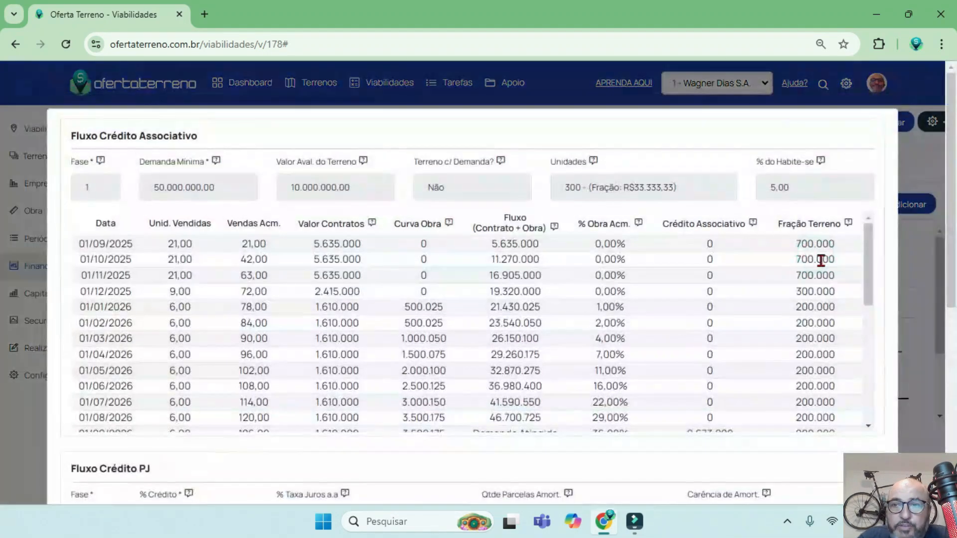
pyautogui.moveTo(841, 242); pyautogui.dragTo(794, 260)
pyautogui.moveTo(839, 274); pyautogui.dragTo(796, 285)
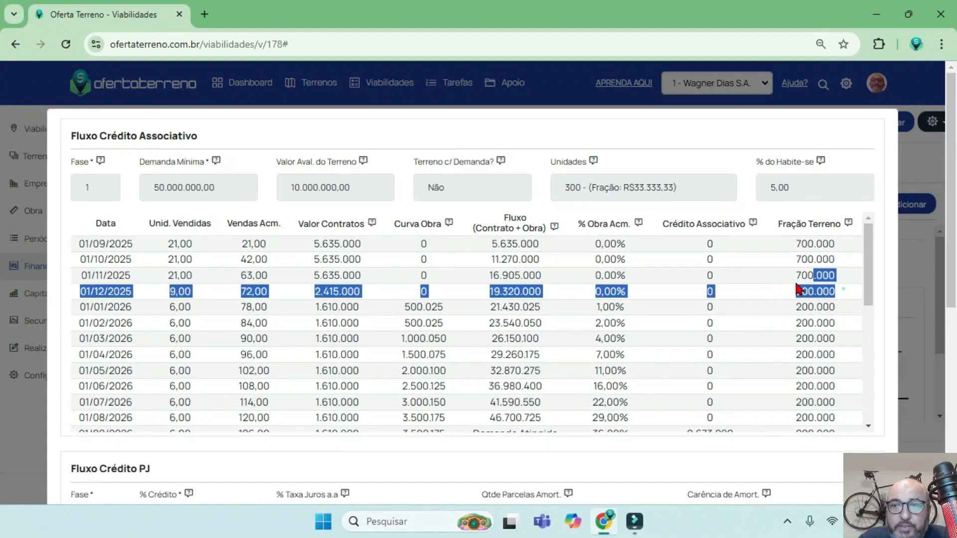
pyautogui.scroll(-3, 565, 322)
pyautogui.moveTo(560, 295); pyautogui.dragTo(467, 296)
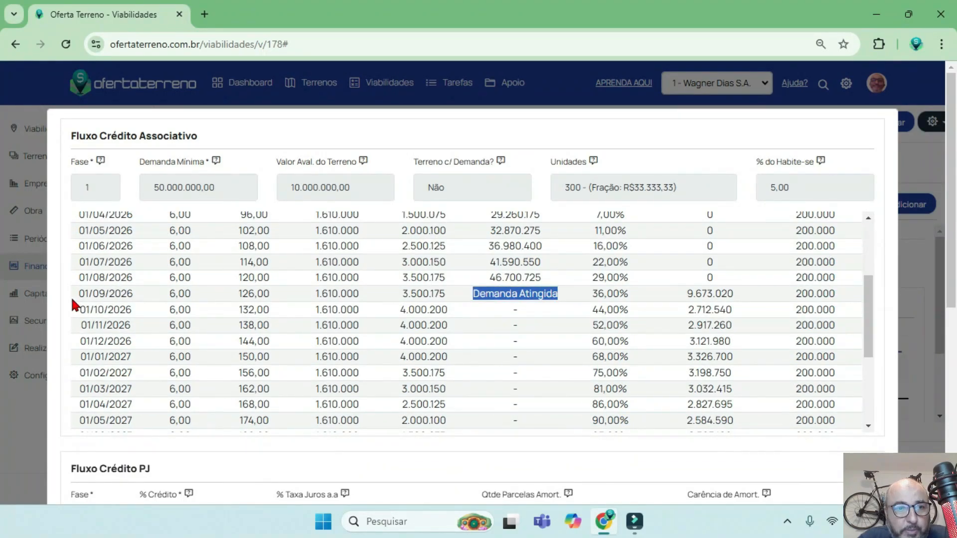
pyautogui.moveTo(71, 296); pyautogui.dragTo(147, 290)
pyautogui.moveTo(568, 291); pyautogui.dragTo(468, 296)
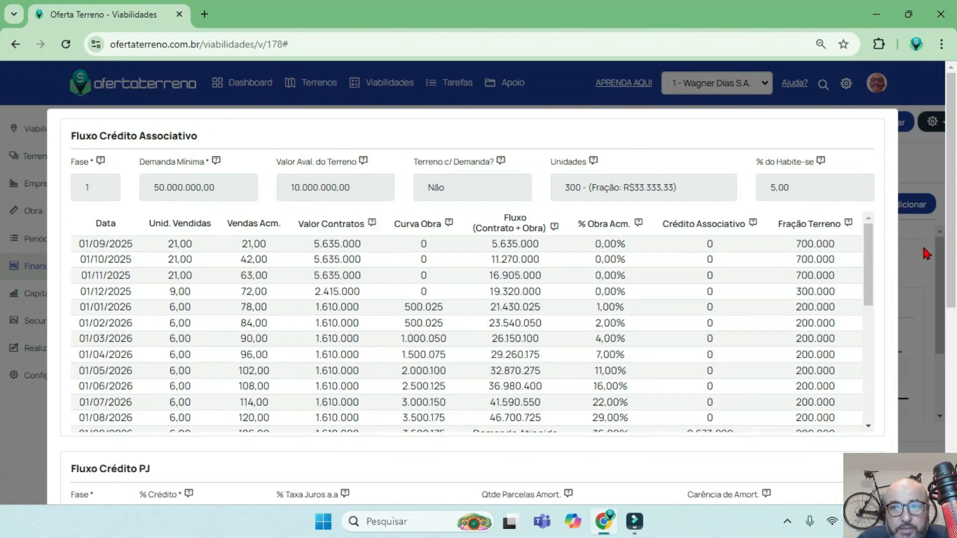
pyautogui.click(923, 244)
# Switch Terreno compõe Demanda? back to Sim for the phase 1 credit and save it.
pyautogui.click(847, 252)
pyautogui.click(743, 188)
pyautogui.click(745, 208)
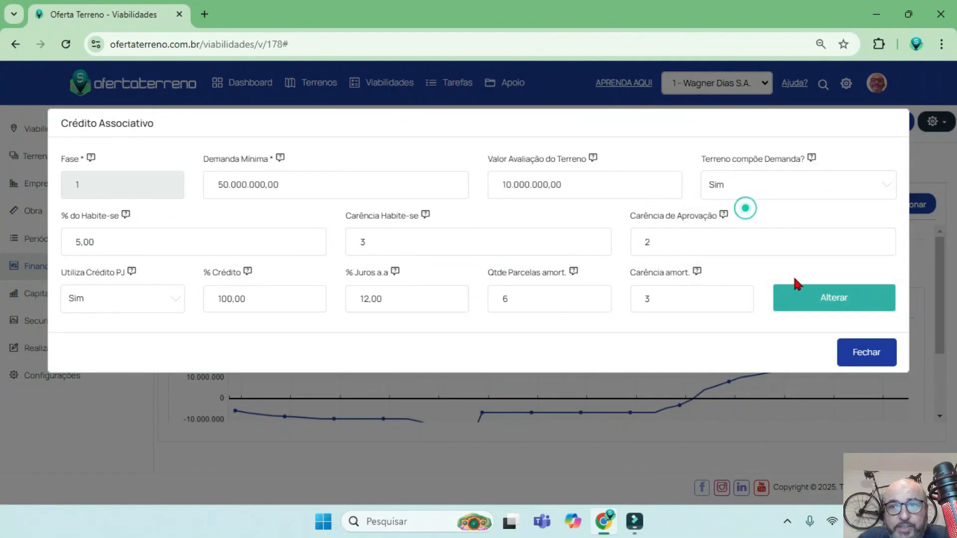
pyautogui.click(817, 298)
pyautogui.click(866, 352)
# Open the recalculated associative credit flow and examine Fração Terreno from 01/09/2025 to 01/09/2026.
pyautogui.click(820, 254)
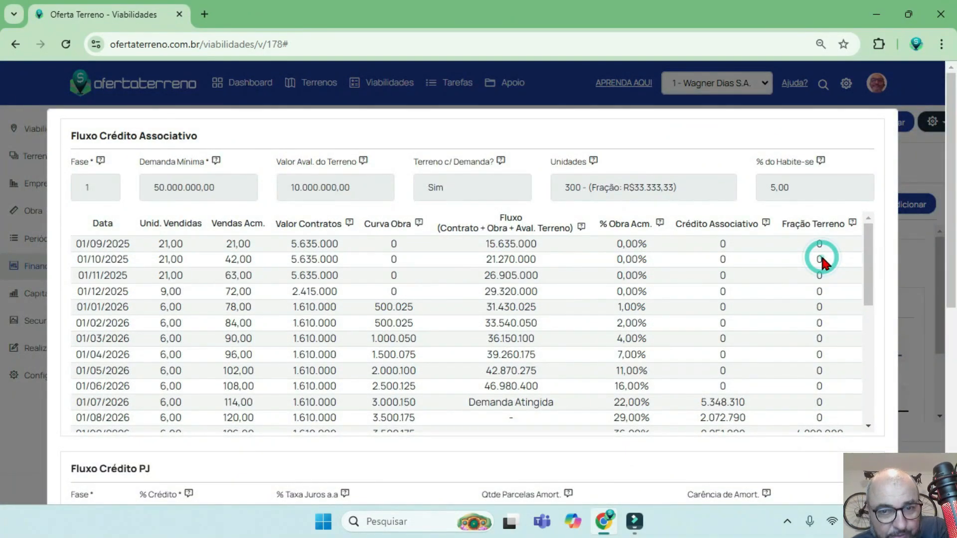
pyautogui.doubleClick(820, 244)
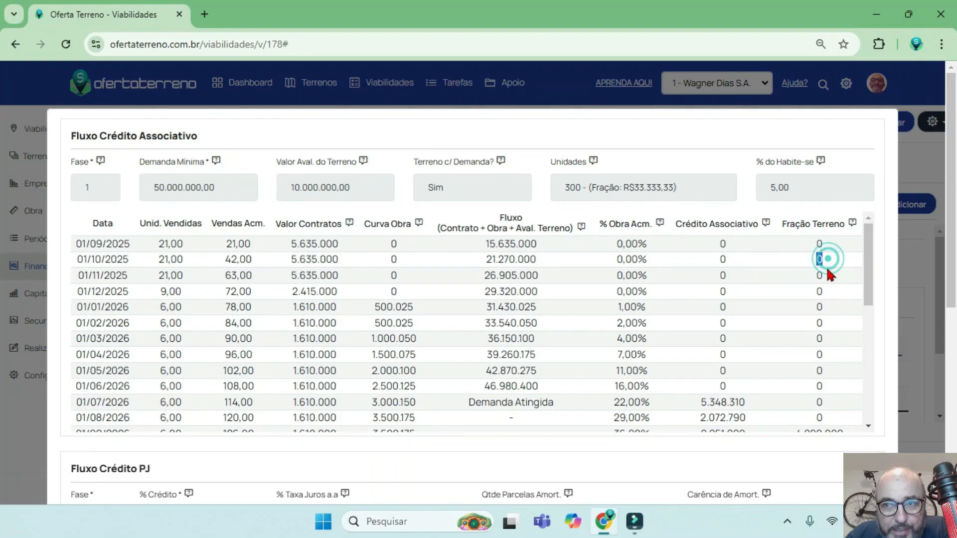
pyautogui.scroll(-1, 199, 398)
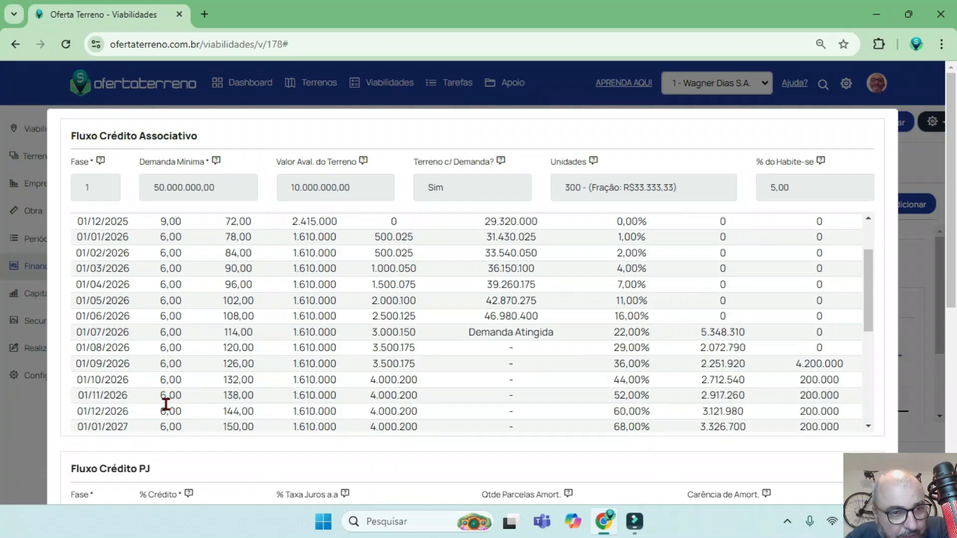
pyautogui.doubleClick(117, 363)
pyautogui.doubleClick(116, 364)
# Compare the Demanda Atingida row with the 01/09/2026 row's Crédito Associativo and Fração Terreno amounts.
pyautogui.moveTo(650, 332); pyautogui.dragTo(471, 333)
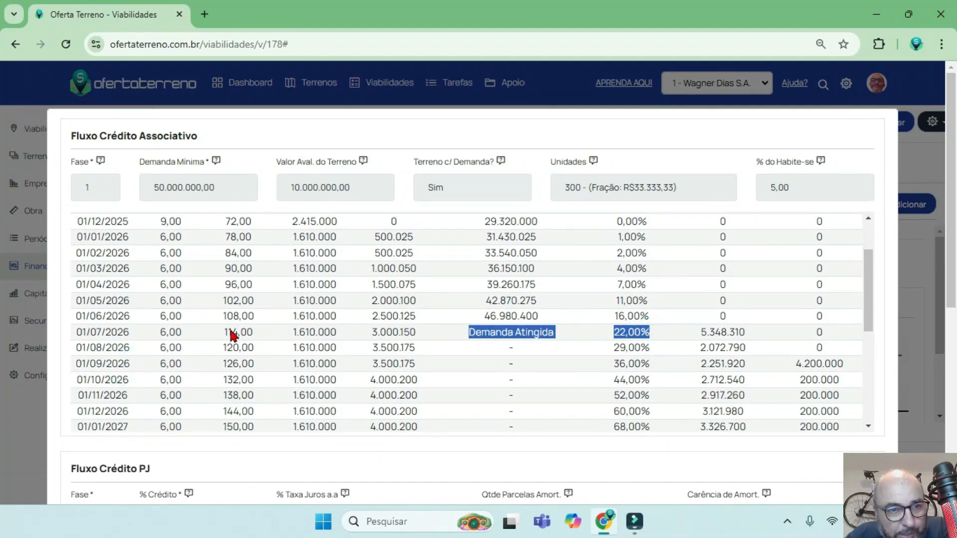
pyautogui.moveTo(78, 333); pyautogui.dragTo(614, 323)
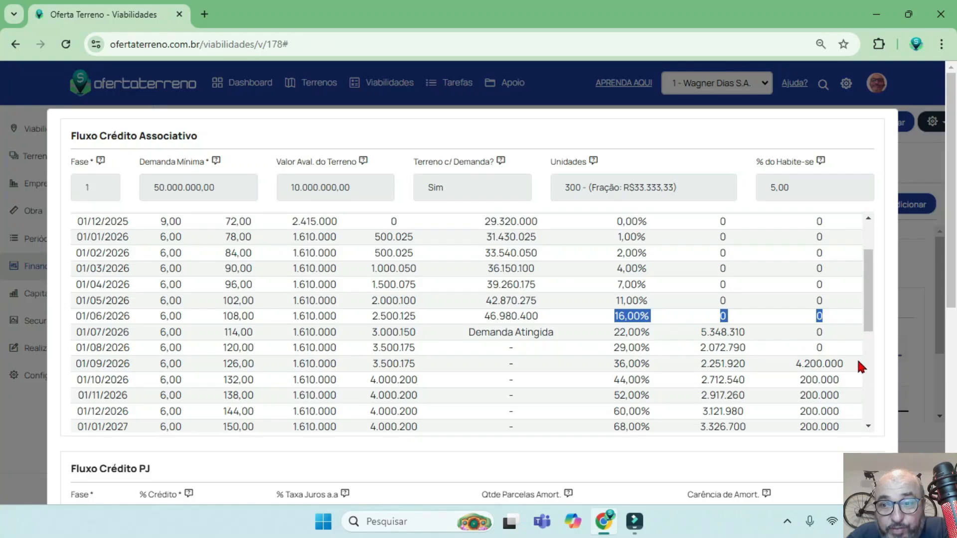
pyautogui.moveTo(861, 367); pyautogui.dragTo(795, 368)
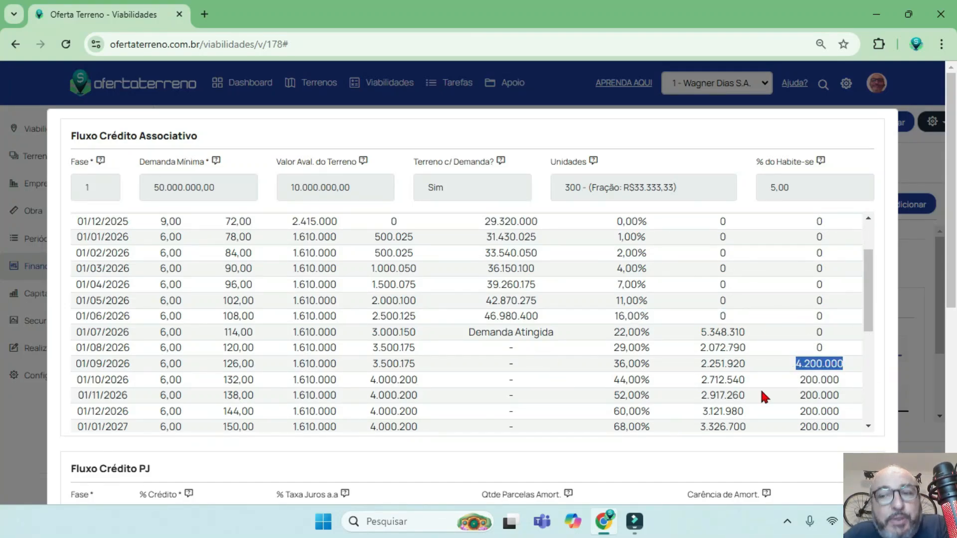
pyautogui.moveTo(64, 360); pyautogui.dragTo(735, 373)
pyautogui.moveTo(849, 360); pyautogui.dragTo(656, 371)
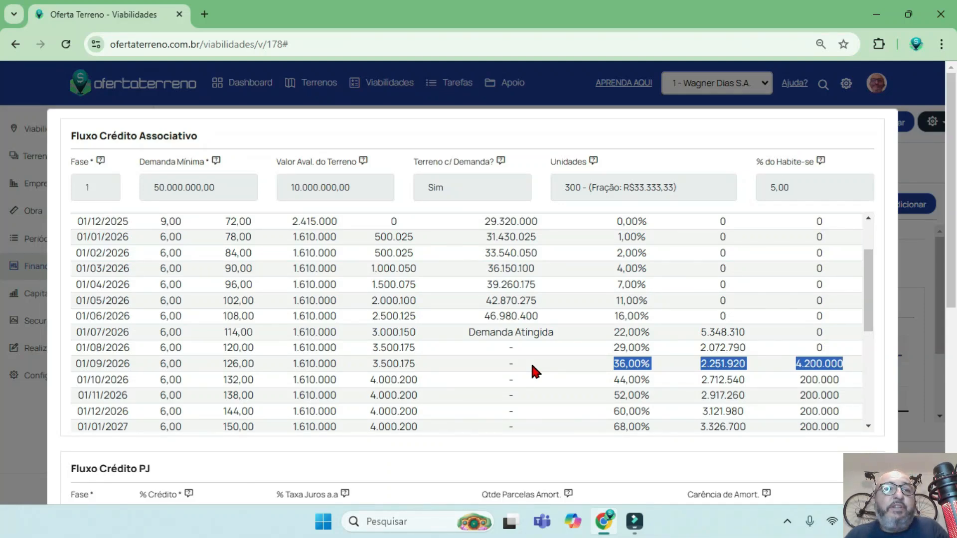
# Review the Fluxo Crédito PJ section together with the associative credit flow above it.
pyautogui.scroll(-1, 699, 163)
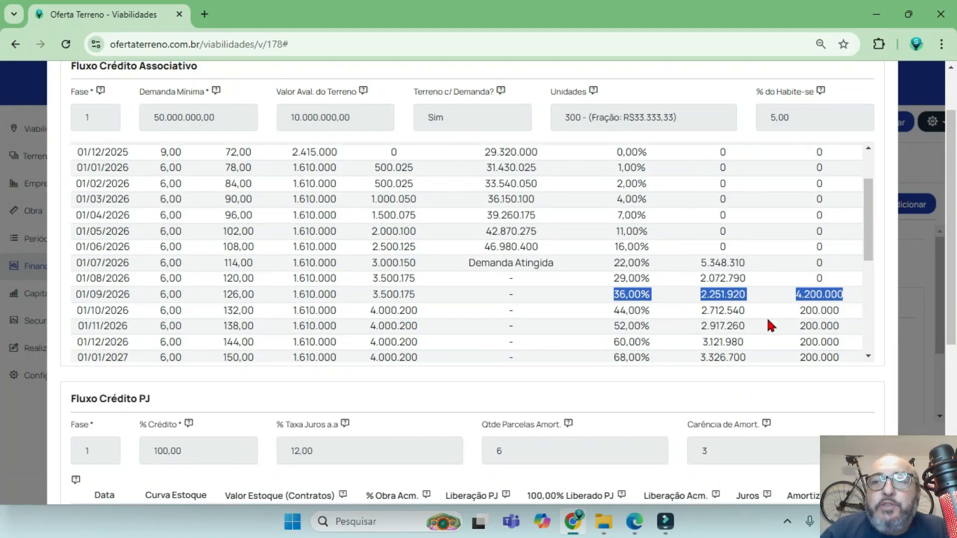
pyautogui.scroll(5, 459, 208)
pyautogui.scroll(-12, 462, 218)
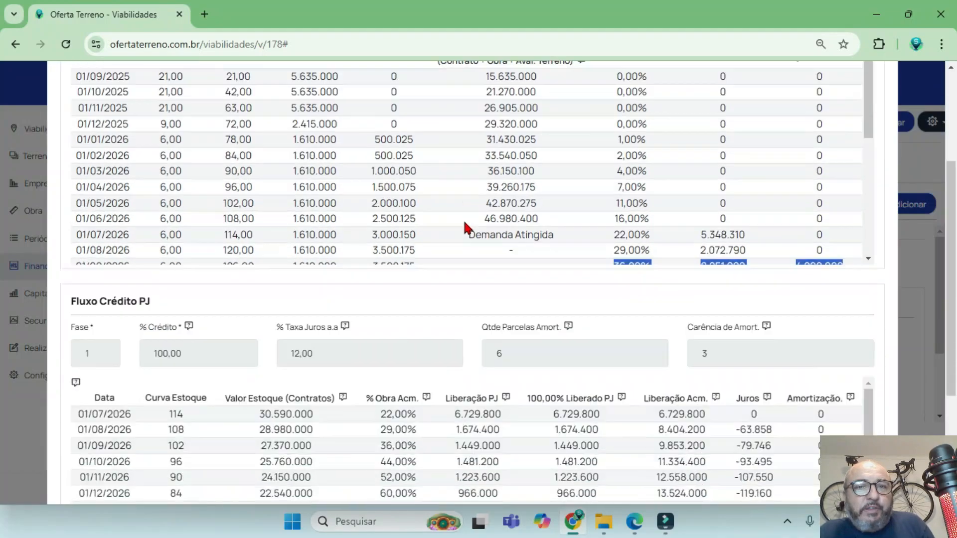
pyautogui.scroll(5, 509, 226)
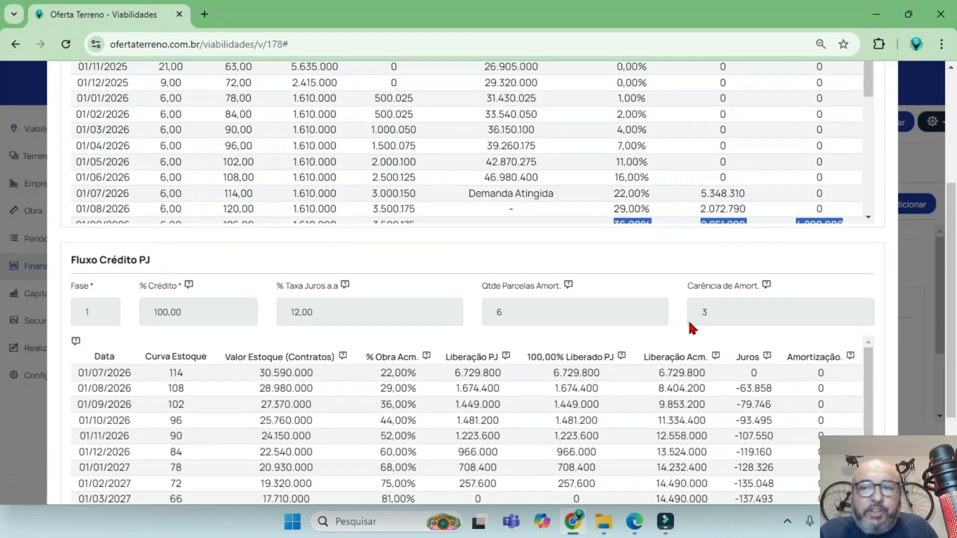
# Close the credit flow details and open the study's full results view.
pyautogui.scroll(-3, 825, 423)
pyautogui.scroll(-3, 825, 423)
pyautogui.click(861, 461)
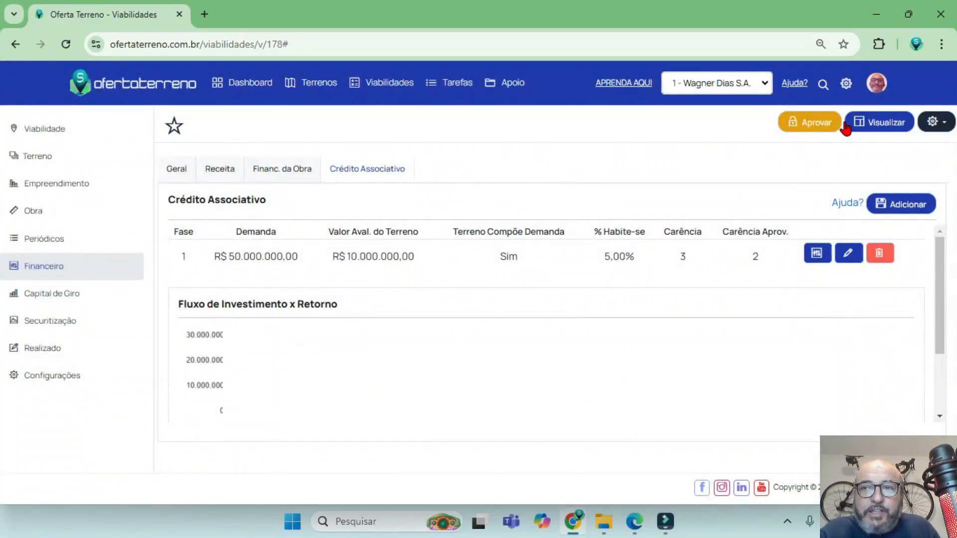
pyautogui.click(875, 124)
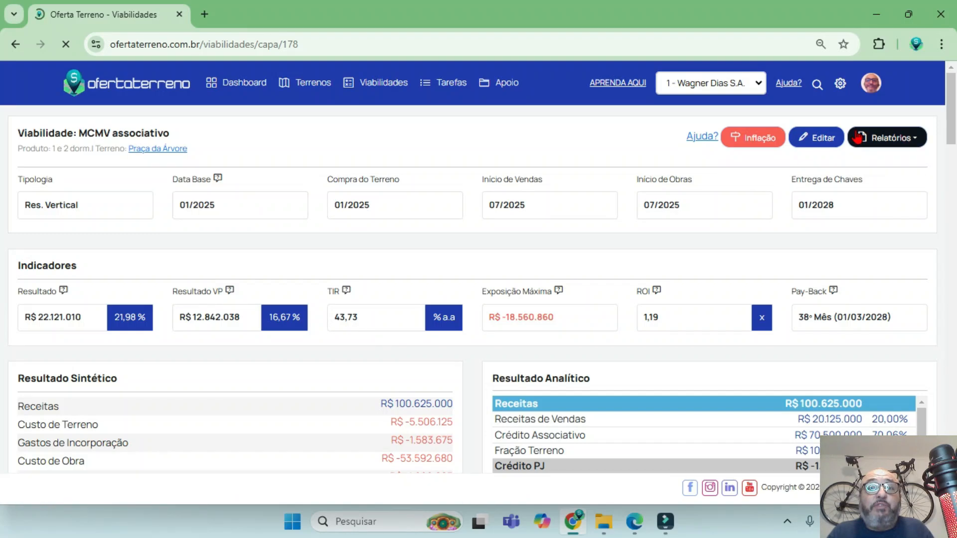
# Examine the Resultado Analítico lines for Crédito Associativo, Fração Terreno and Crédito PJ, including Liberações, Juros and Amortizações, through to the Obra costs.
pyautogui.scroll(-3, 698, 359)
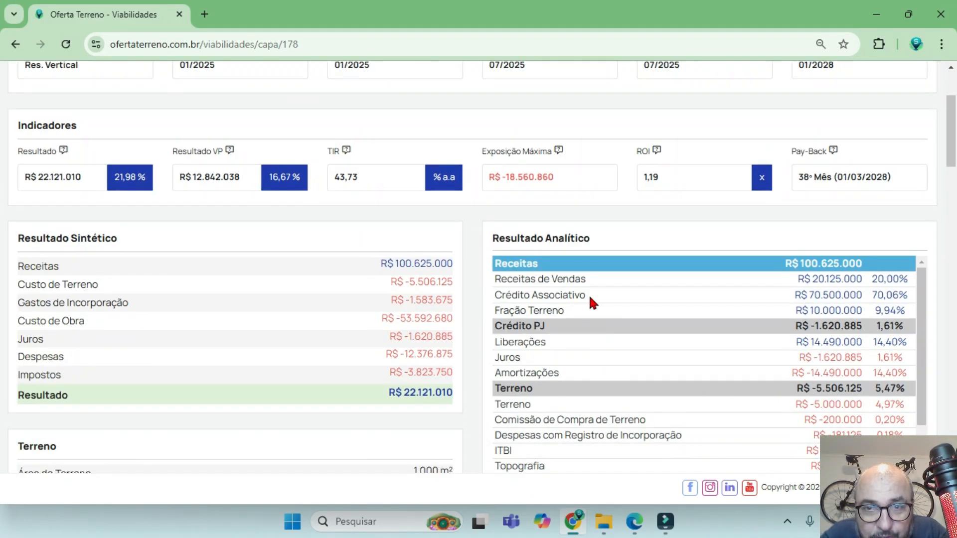
pyautogui.moveTo(588, 294); pyautogui.dragTo(495, 299)
pyautogui.moveTo(579, 311); pyautogui.dragTo(495, 324)
pyautogui.tripleClick(553, 325)
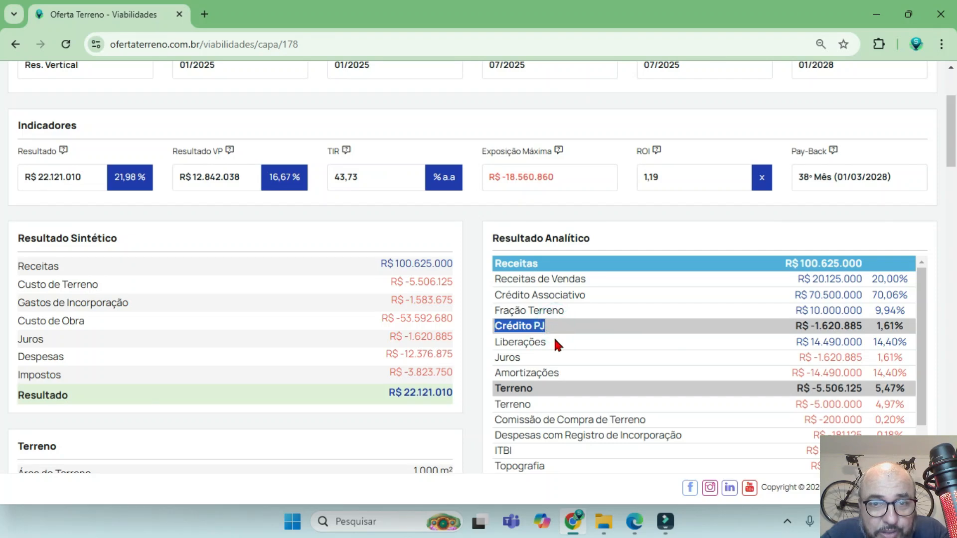
pyautogui.moveTo(556, 341); pyautogui.dragTo(514, 359)
pyautogui.moveTo(574, 372); pyautogui.dragTo(532, 372)
pyautogui.moveTo(610, 235); pyautogui.dragTo(498, 241)
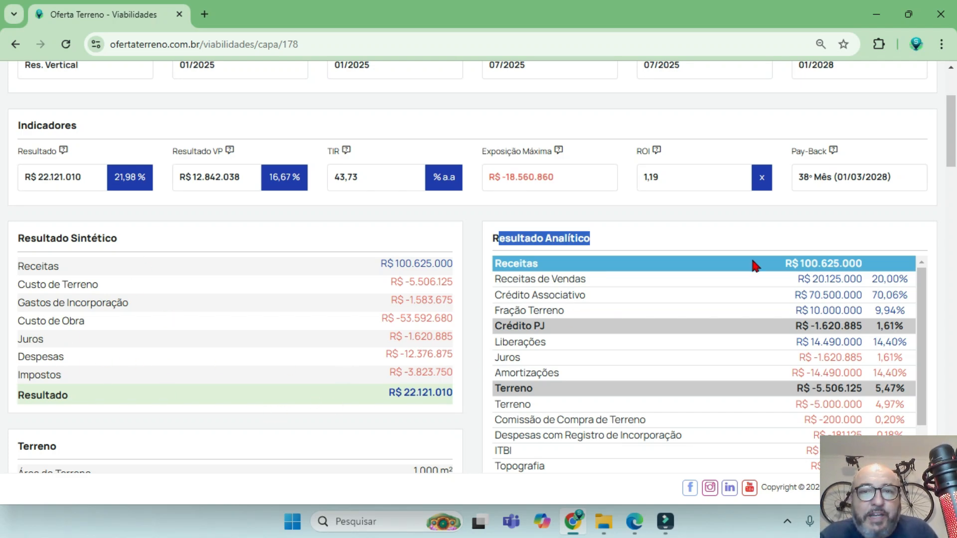
pyautogui.click(623, 219)
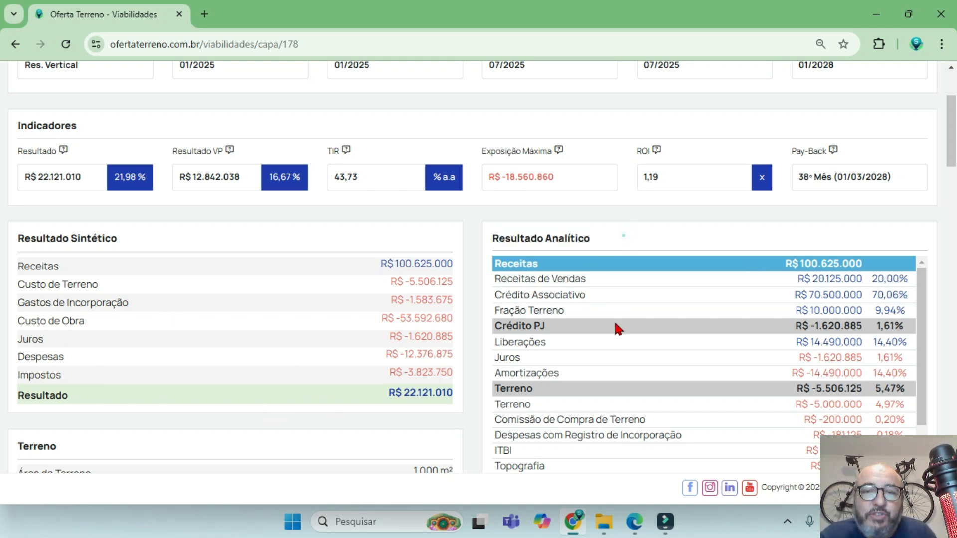
pyautogui.scroll(-7, 616, 329)
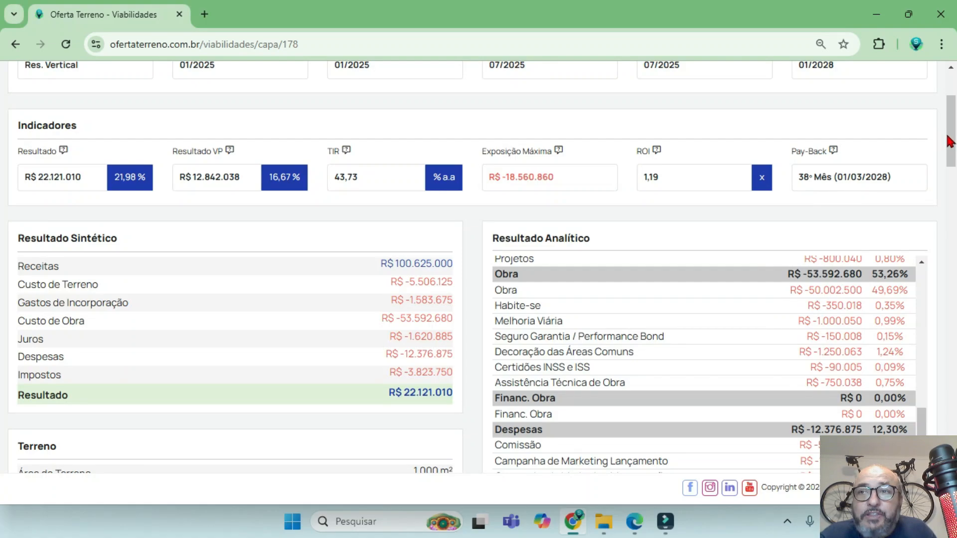
# Examine Fluxo Analítico por Data, comparing the monthly Crédito Associativo and Fração Terreno amounts with the Crédito PJ columns.
pyautogui.moveTo(949, 141); pyautogui.dragTo(939, 451)
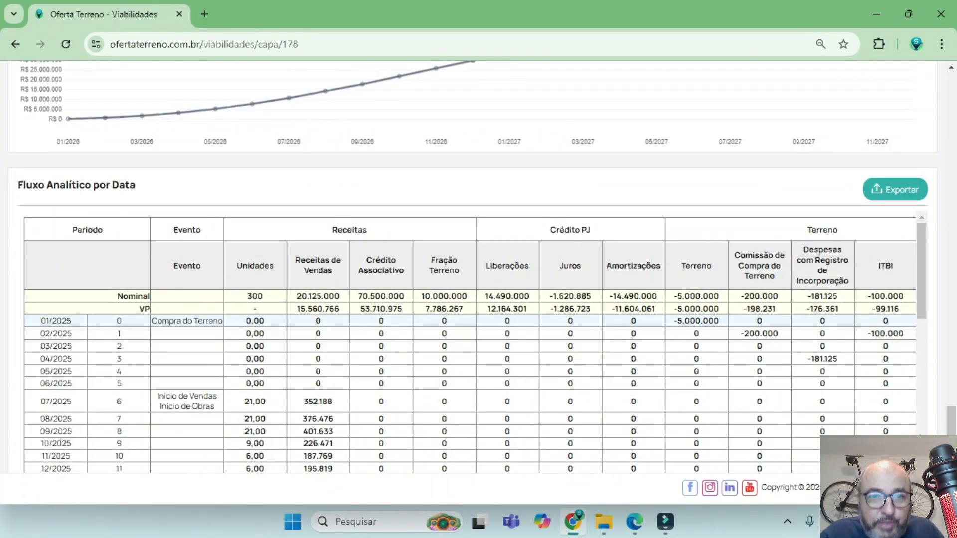
pyautogui.moveTo(600, 225); pyautogui.dragTo(541, 228)
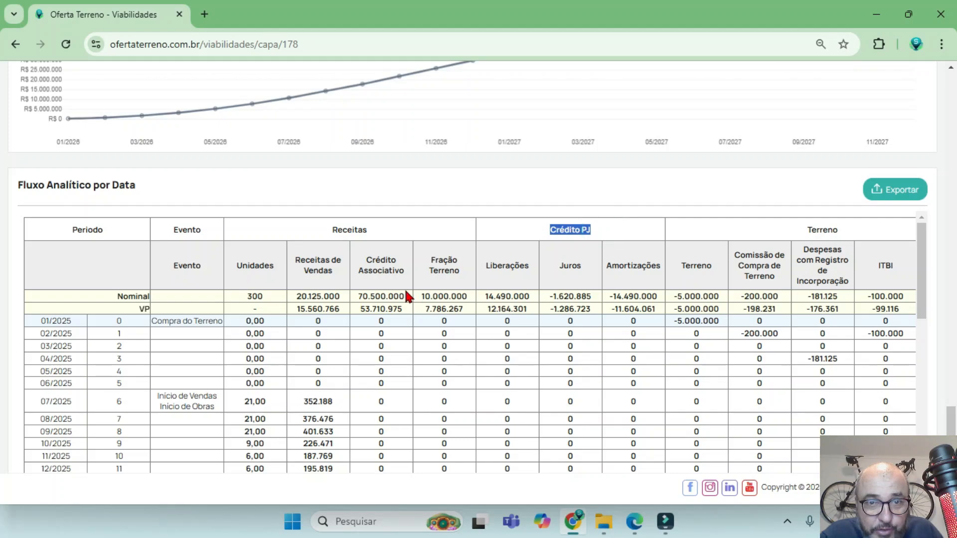
pyautogui.moveTo(364, 257); pyautogui.dragTo(405, 270)
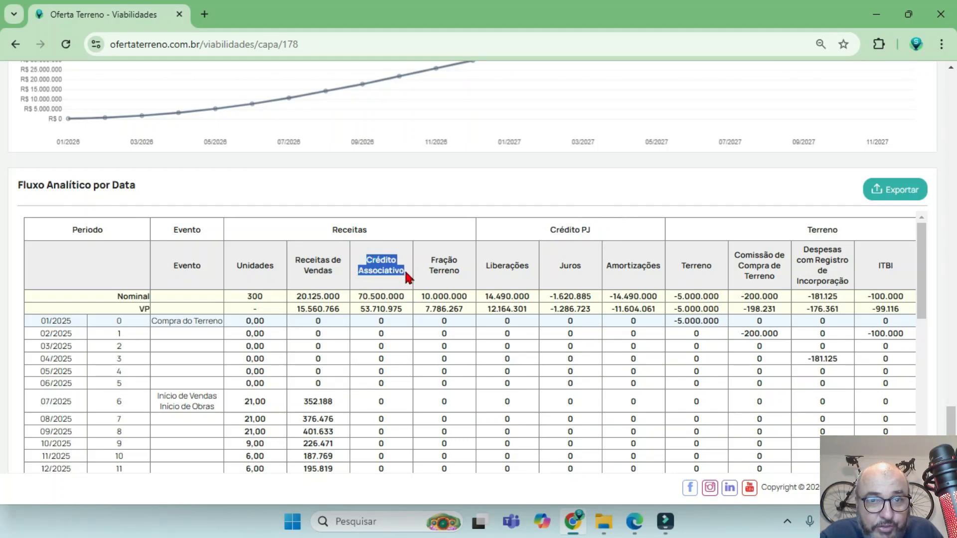
pyautogui.scroll(-6, 405, 324)
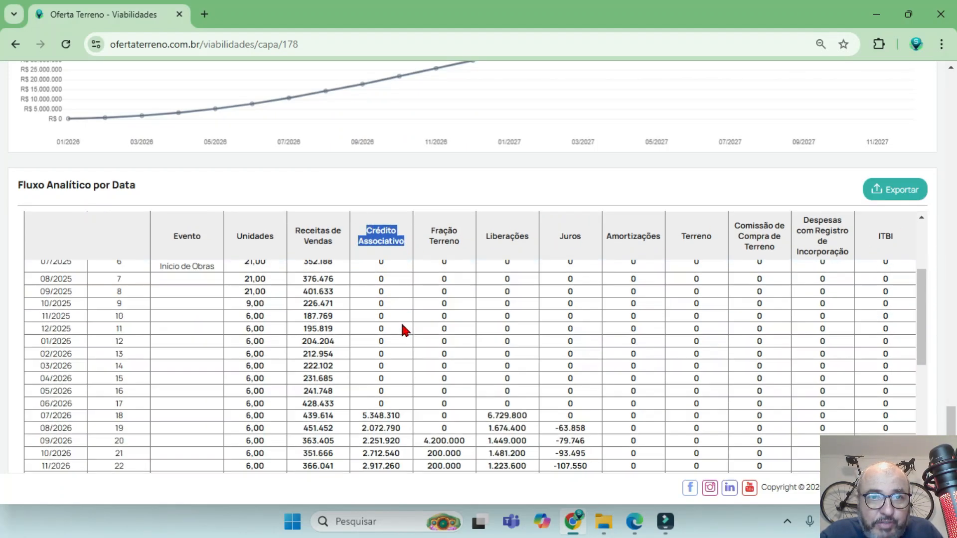
pyautogui.scroll(-3, 404, 329)
pyautogui.scroll(10, 405, 329)
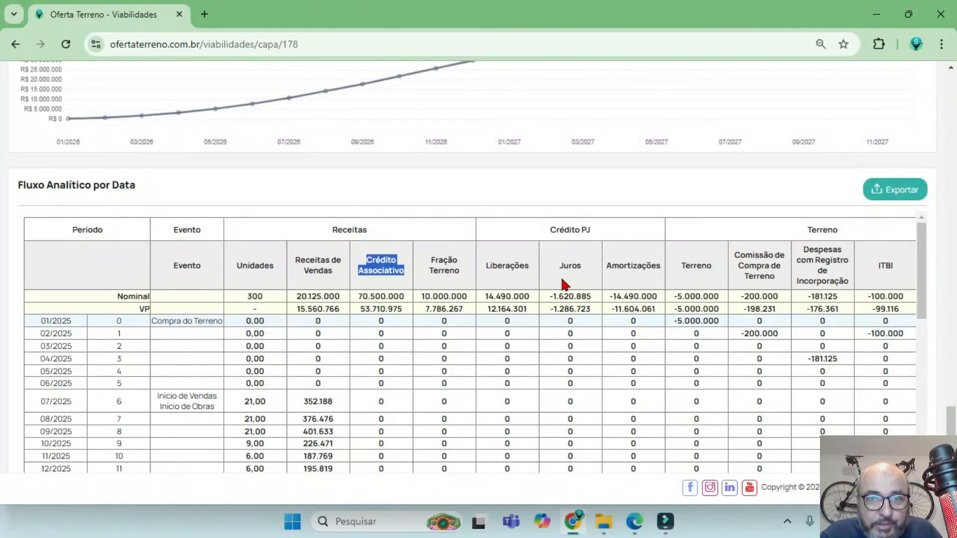
pyautogui.scroll(-6, 578, 306)
pyautogui.scroll(7, 477, 304)
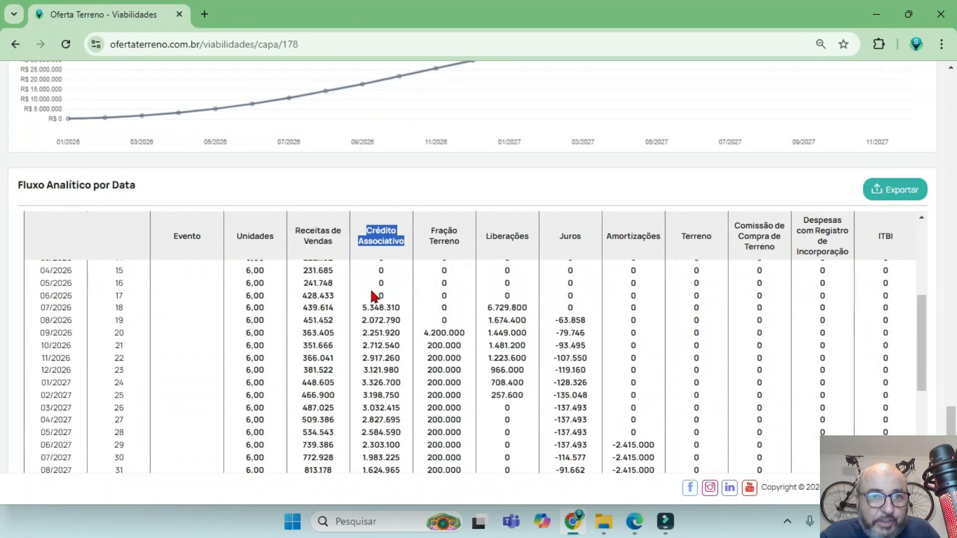
pyautogui.scroll(-6, 563, 316)
pyautogui.scroll(3, 617, 342)
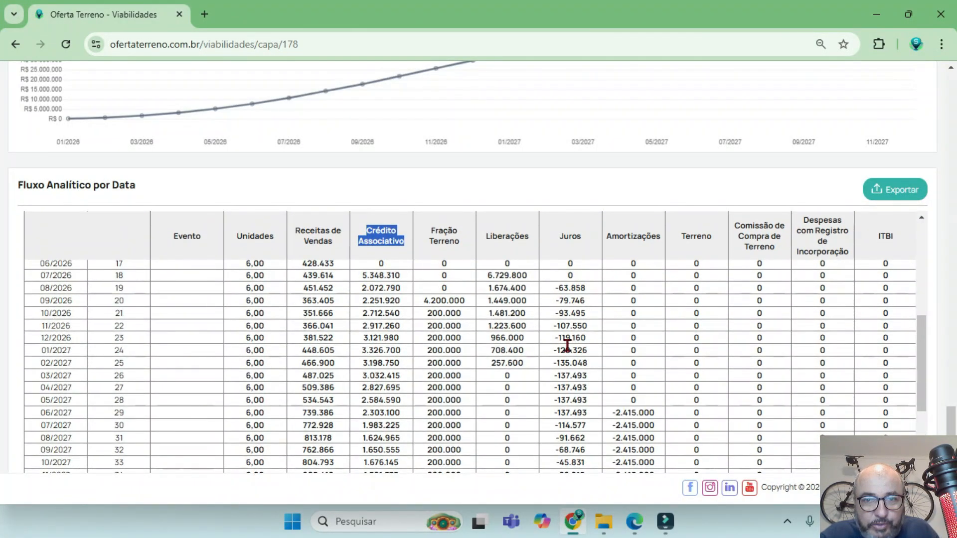
pyautogui.scroll(5, 391, 335)
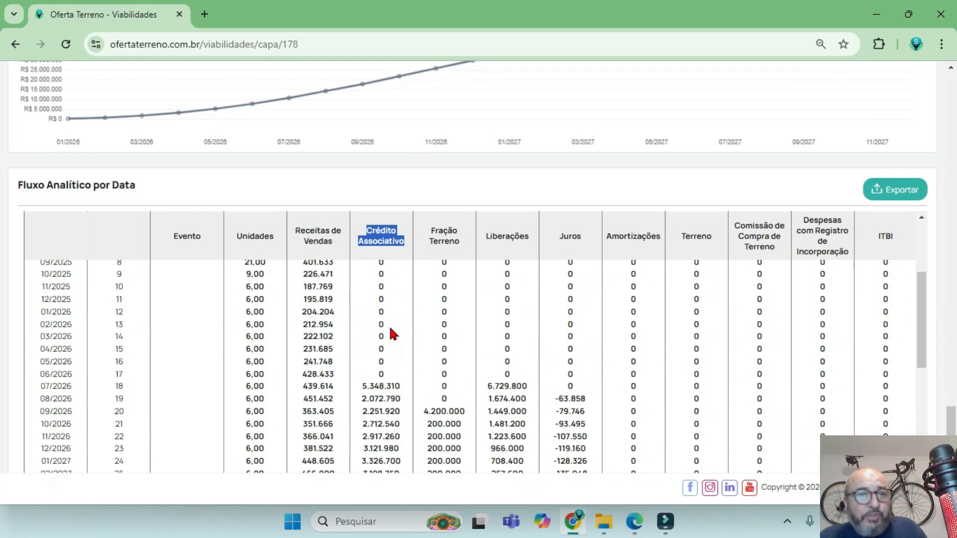
# Follow the Crédito Associativo column past Entrega de Chaves into 2029 and return to the Fluxo de Investimento x Retorno chart.
pyautogui.click(383, 275)
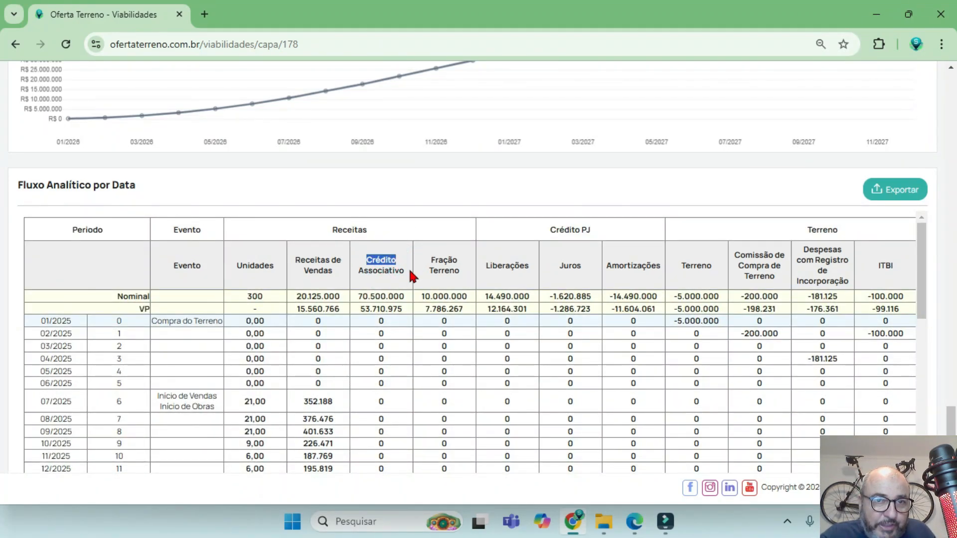
pyautogui.moveTo(409, 269); pyautogui.dragTo(366, 284)
pyautogui.scroll(-10, 380, 321)
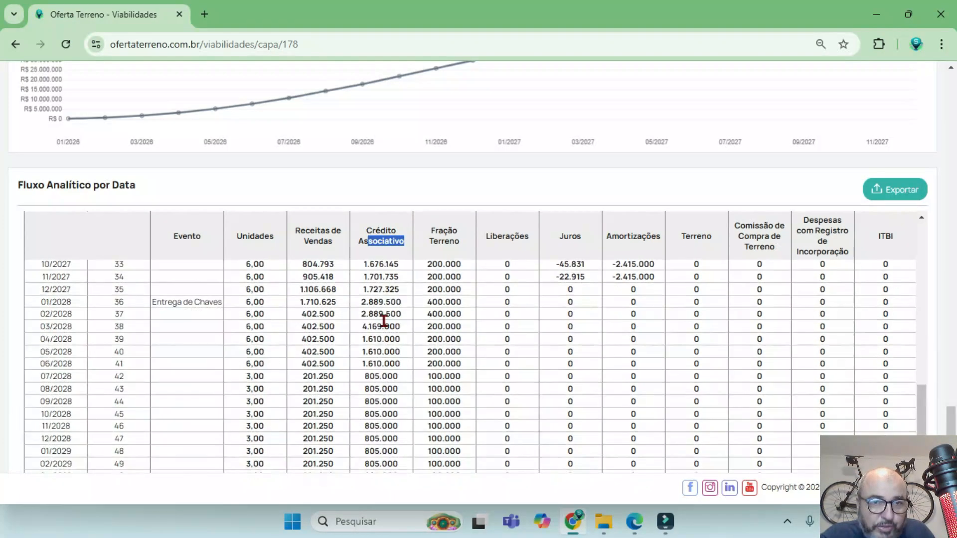
pyautogui.scroll(20, 381, 360)
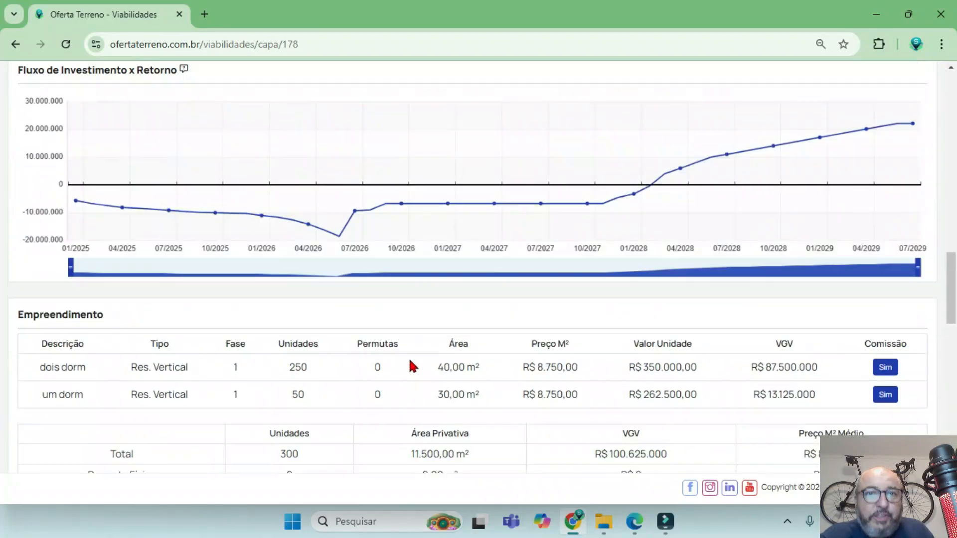